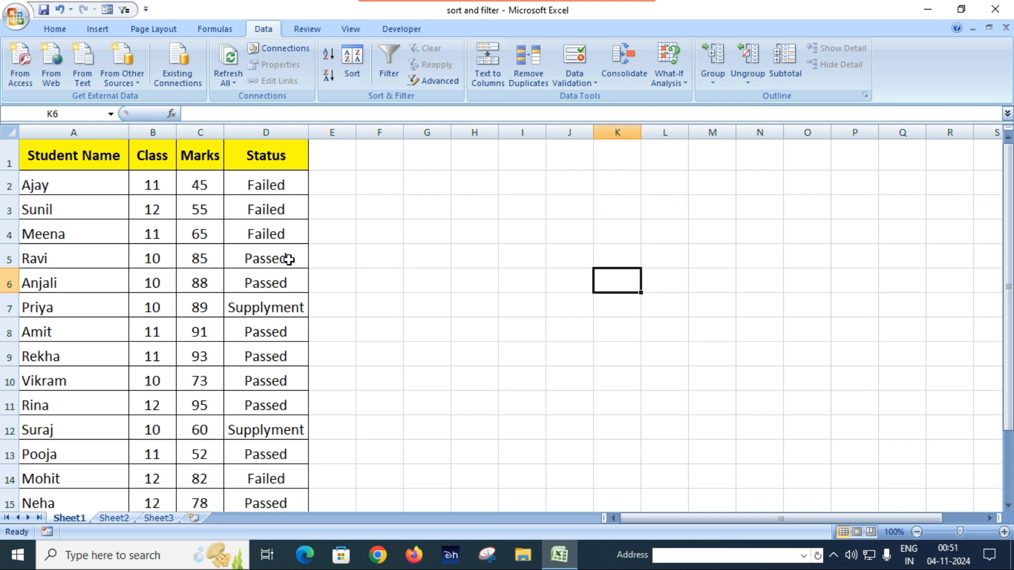
# - Look over the student table and inspect the available Sort & Filter options
pyautogui.scroll(-1, 288, 259)
pyautogui.scroll(1, 289, 259)
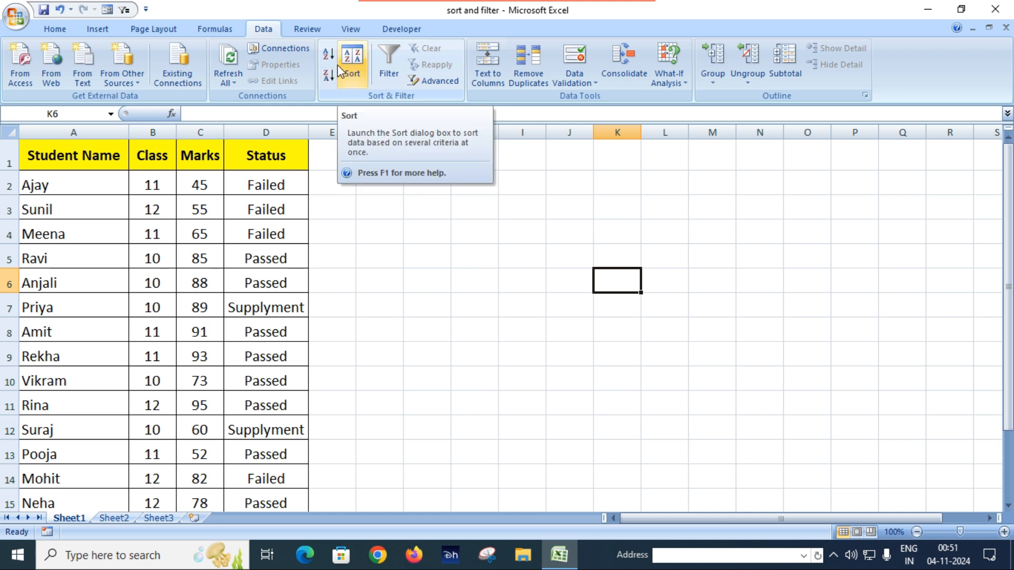
pyautogui.click(57, 30)
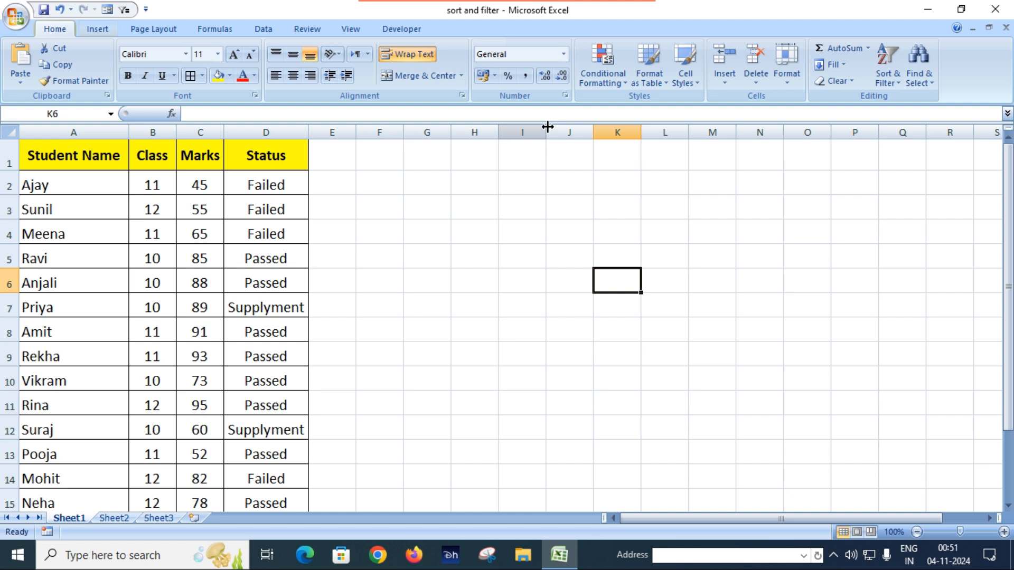
pyautogui.click(896, 83)
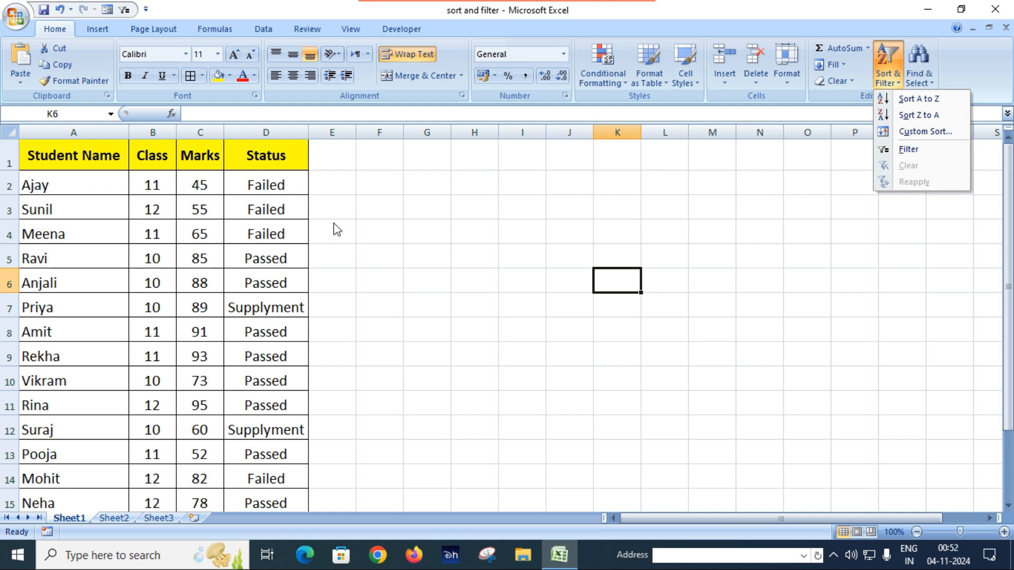
pyautogui.click(259, 181)
pyautogui.click(258, 182)
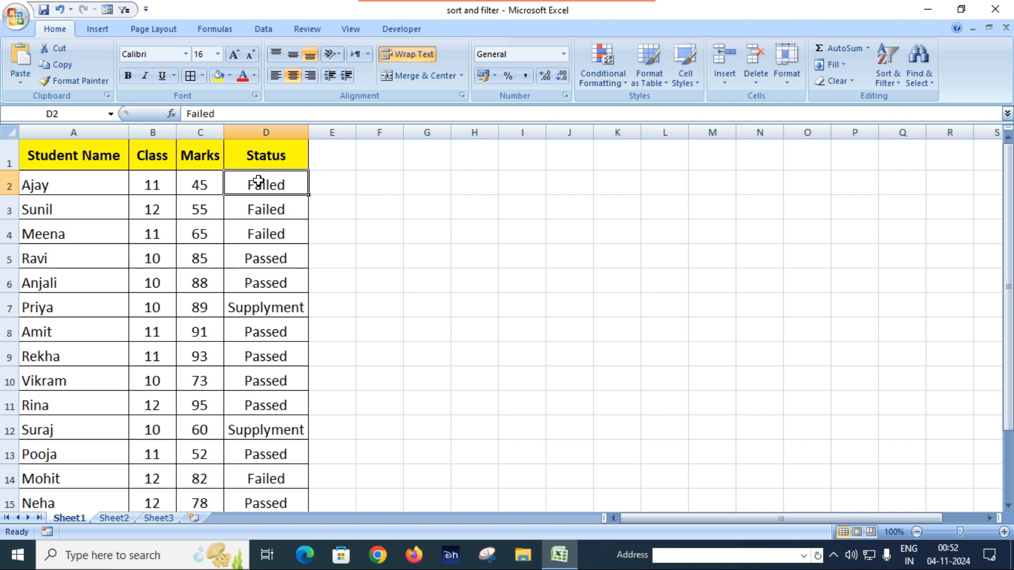
pyautogui.click(264, 31)
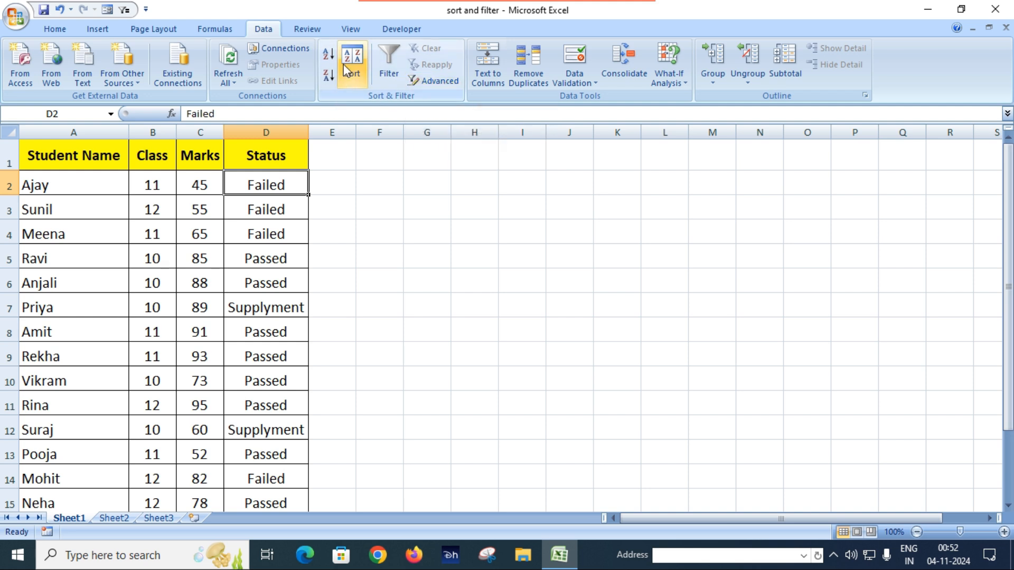
# - Examine the current order of the entries in the Student Name column
pyautogui.click(142, 237)
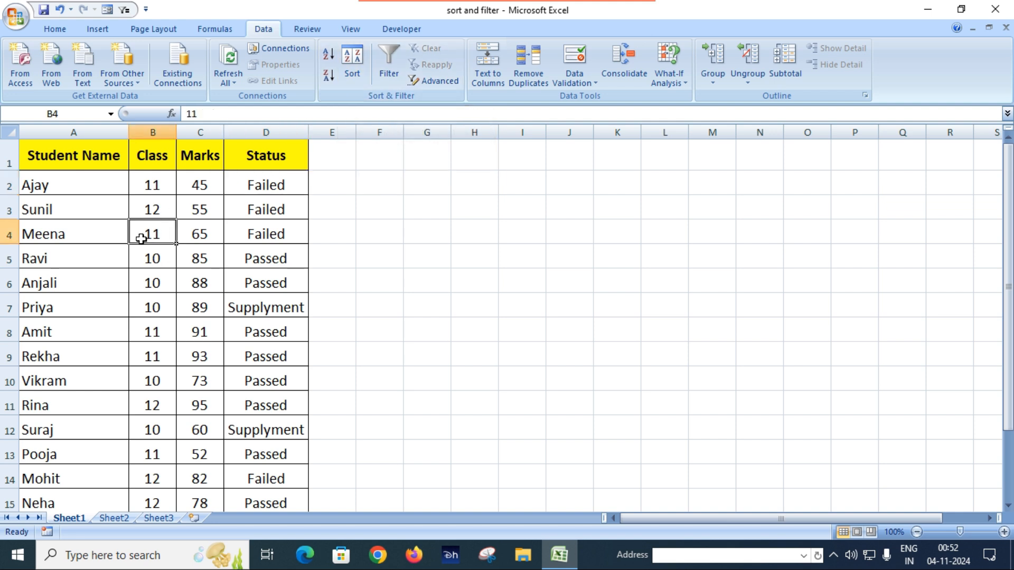
pyautogui.click(66, 180)
pyautogui.click(78, 228)
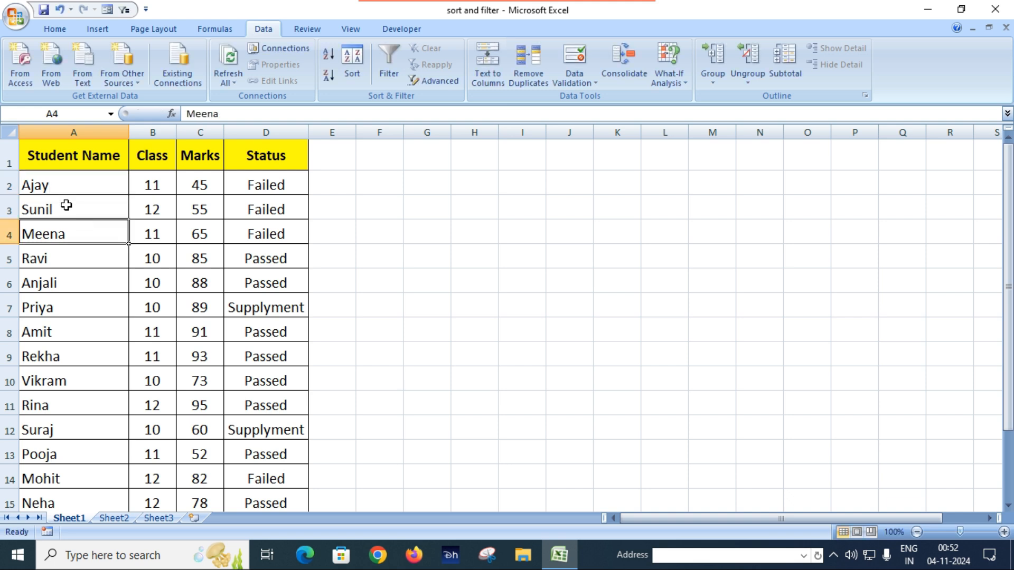
pyautogui.scroll(-1, 59, 214)
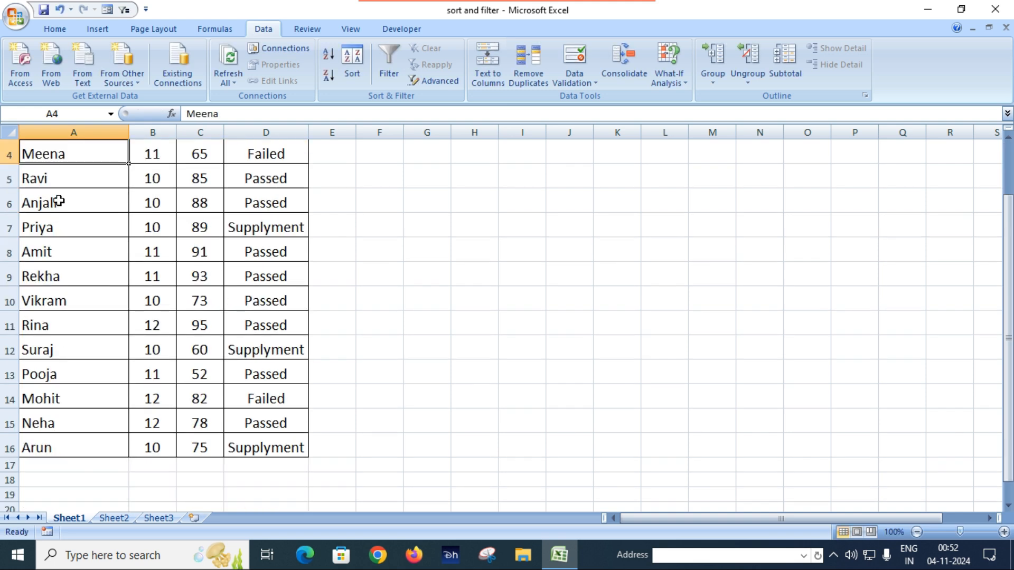
pyautogui.scroll(1, 59, 198)
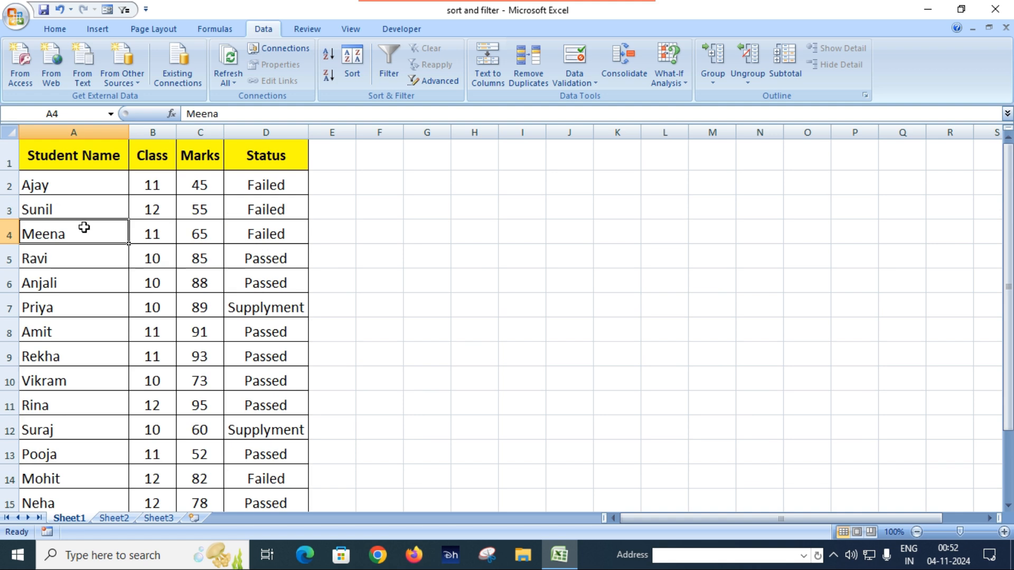
pyautogui.click(44, 191)
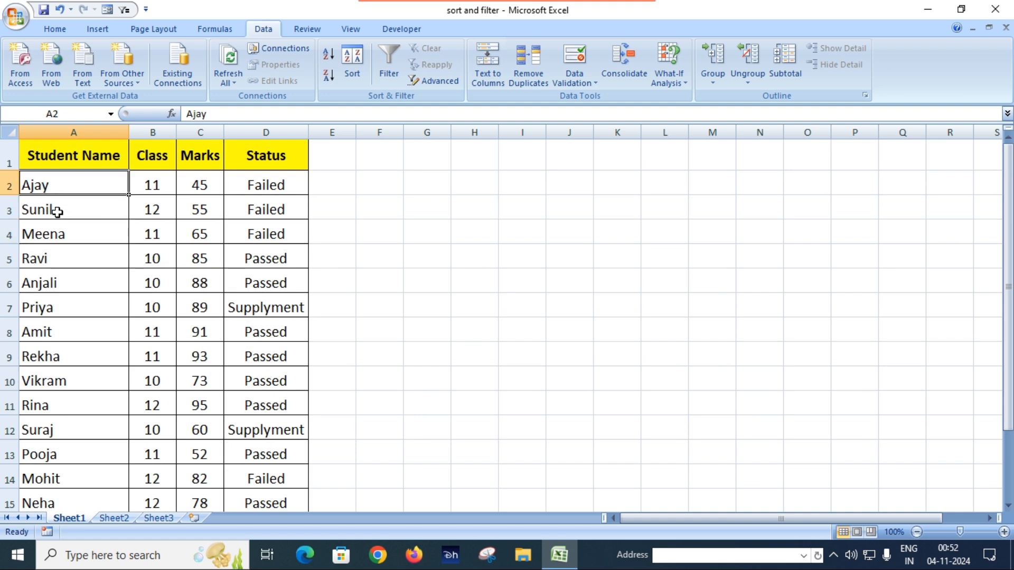
pyautogui.click(56, 211)
pyautogui.click(54, 234)
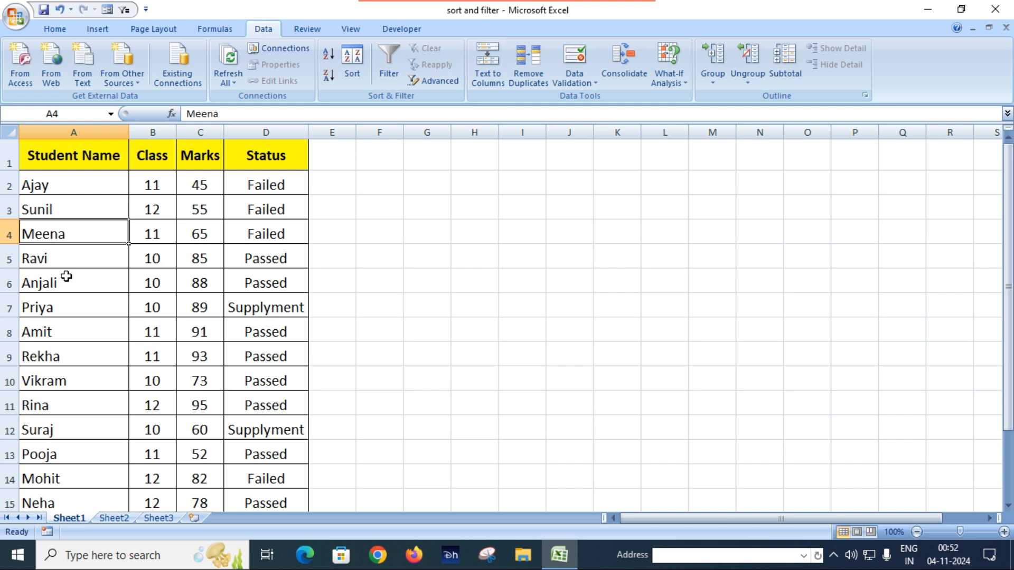
pyautogui.scroll(-2, 63, 267)
pyautogui.scroll(2, 67, 270)
pyautogui.click(73, 185)
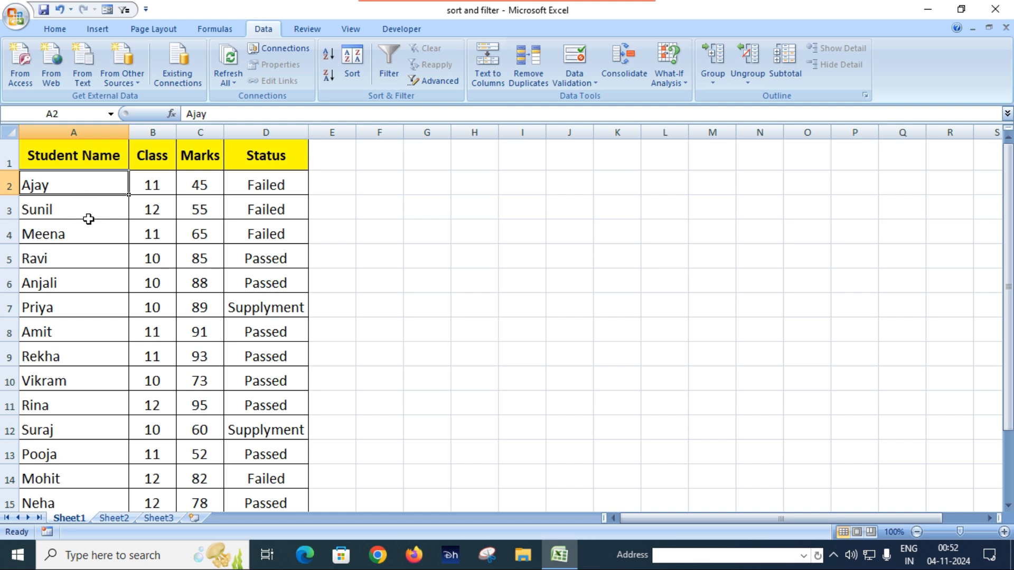
pyautogui.click(69, 236)
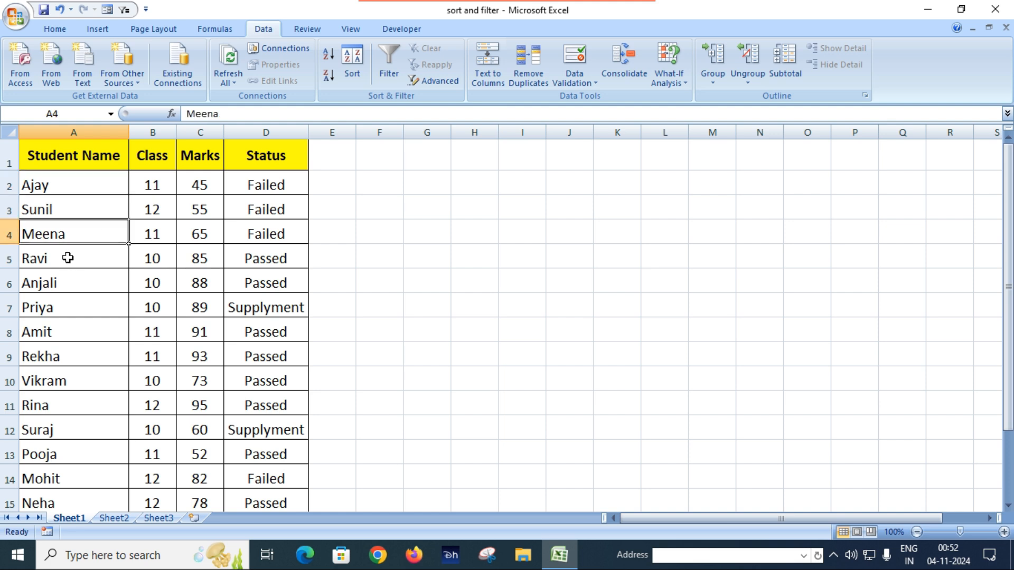
pyautogui.click(68, 258)
pyautogui.click(73, 284)
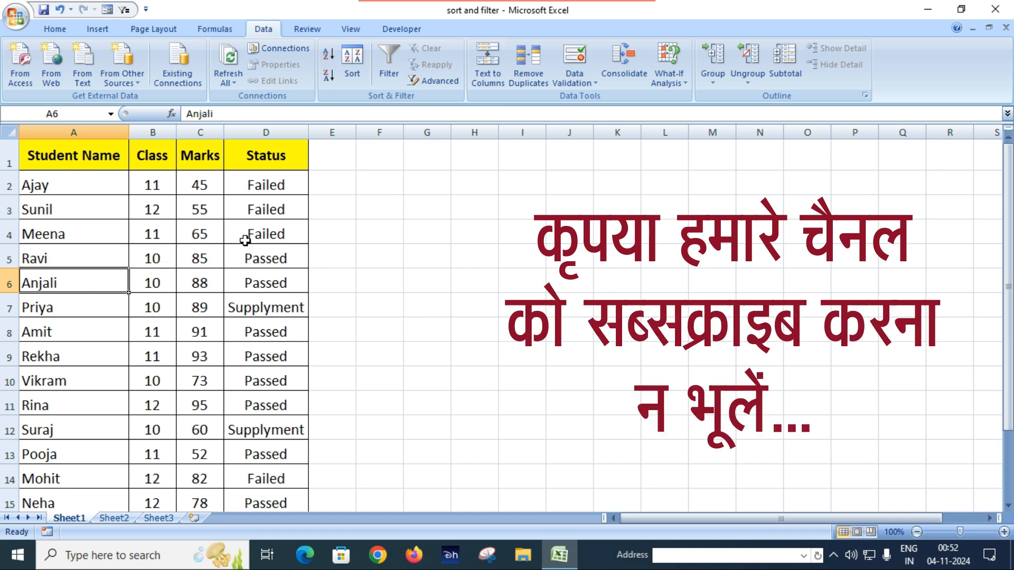
pyautogui.click(107, 189)
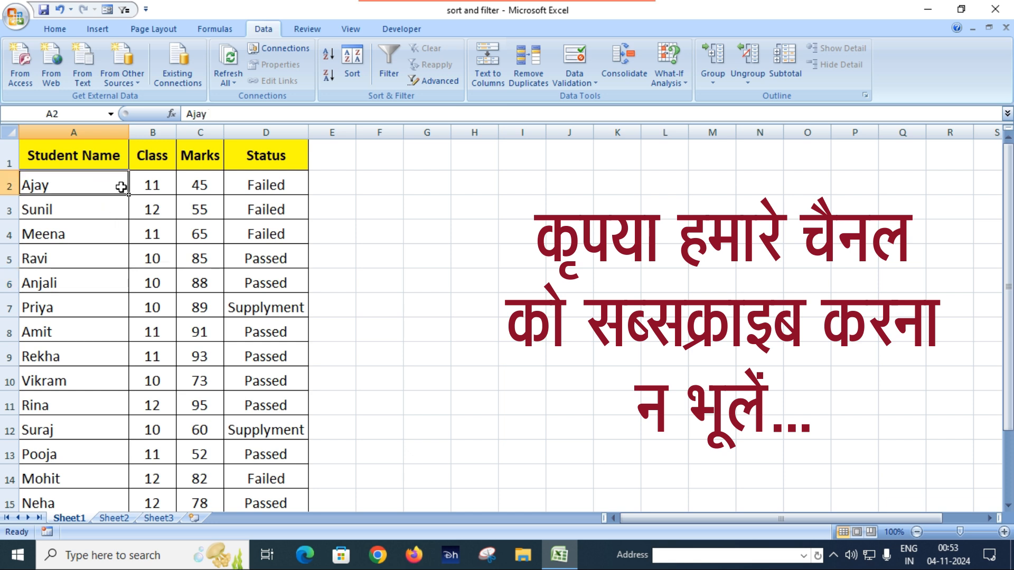
# - Sort the student table by Student Name from A to Z and check the reordered rows
pyautogui.click(100, 154)
pyautogui.click(149, 201)
pyautogui.click(100, 157)
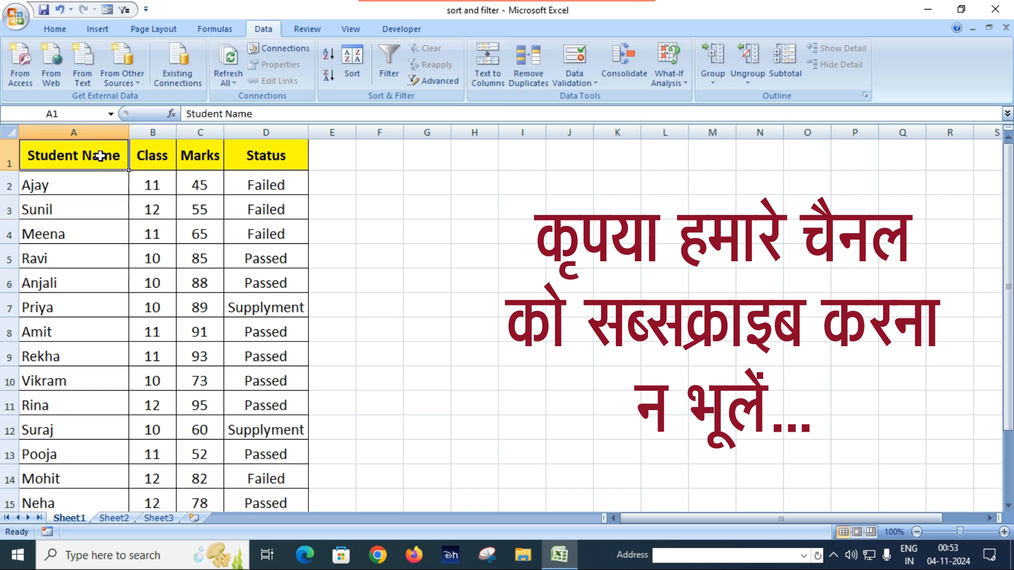
pyautogui.click(327, 57)
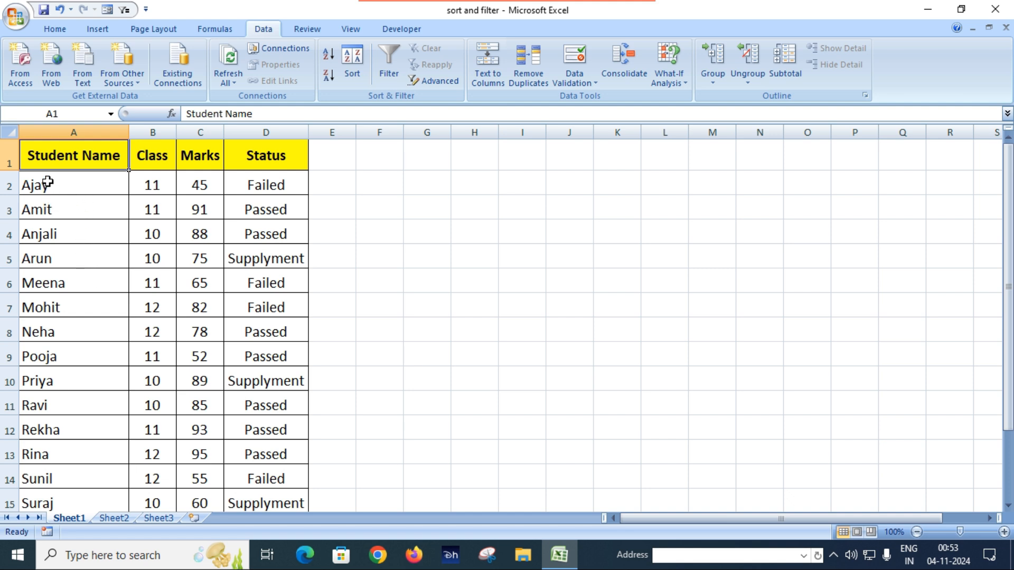
pyautogui.moveTo(48, 182); pyautogui.dragTo(54, 310)
pyautogui.click(53, 266)
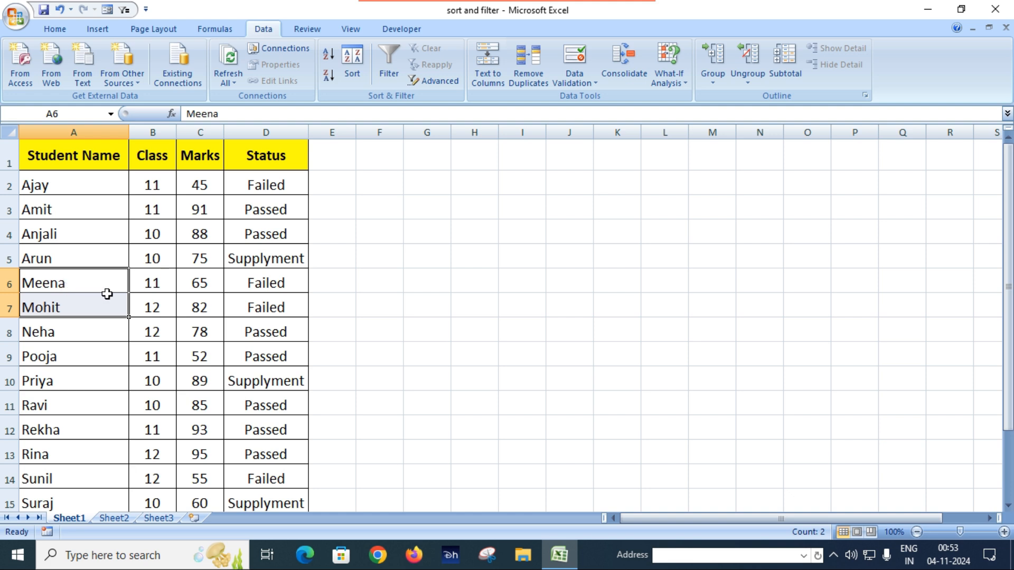
pyautogui.scroll(-2, 97, 286)
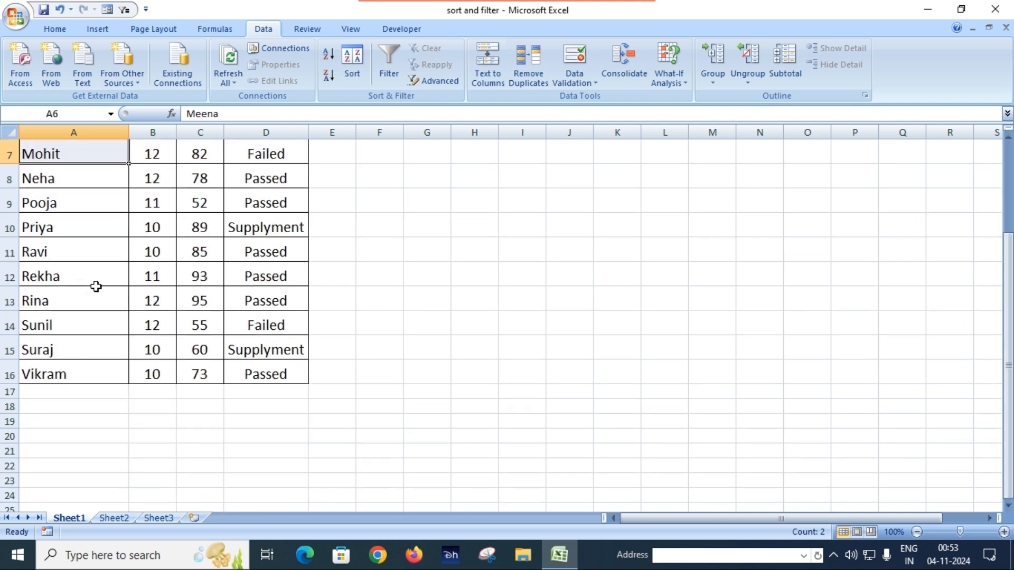
pyautogui.scroll(2, 92, 280)
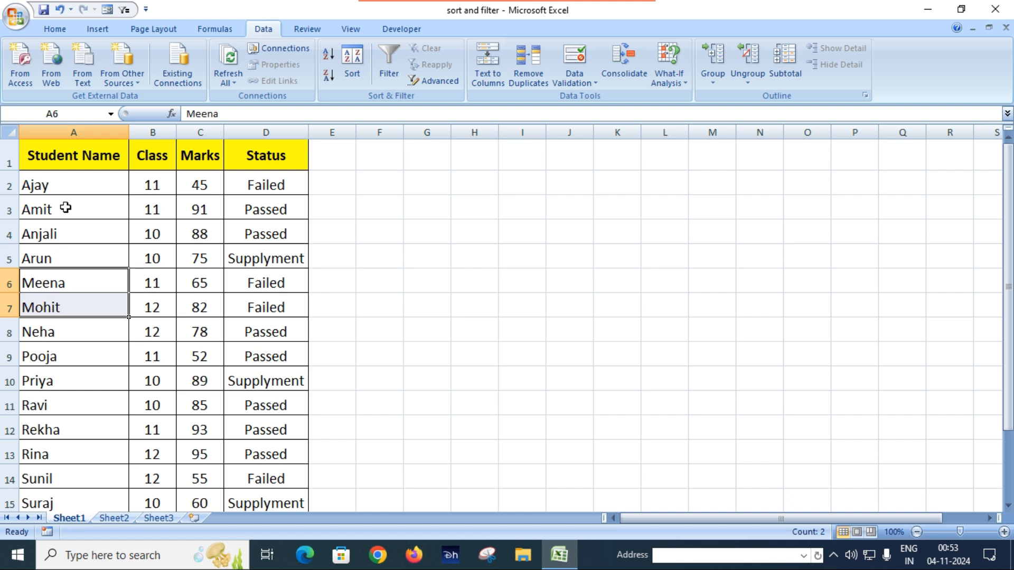
# - Sort the student table by Student Name in descending order, from Z to A
pyautogui.click(110, 188)
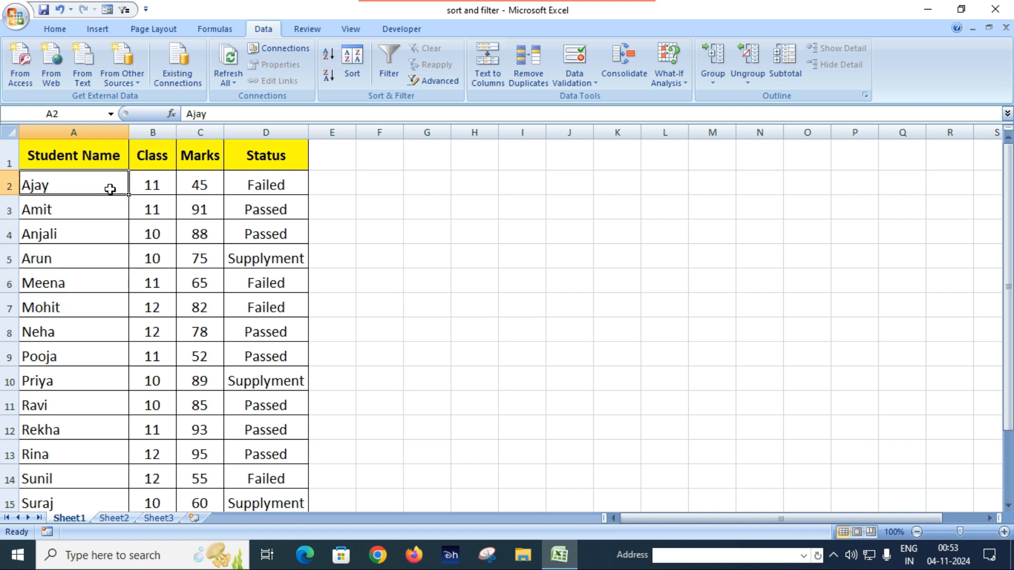
pyautogui.click(109, 154)
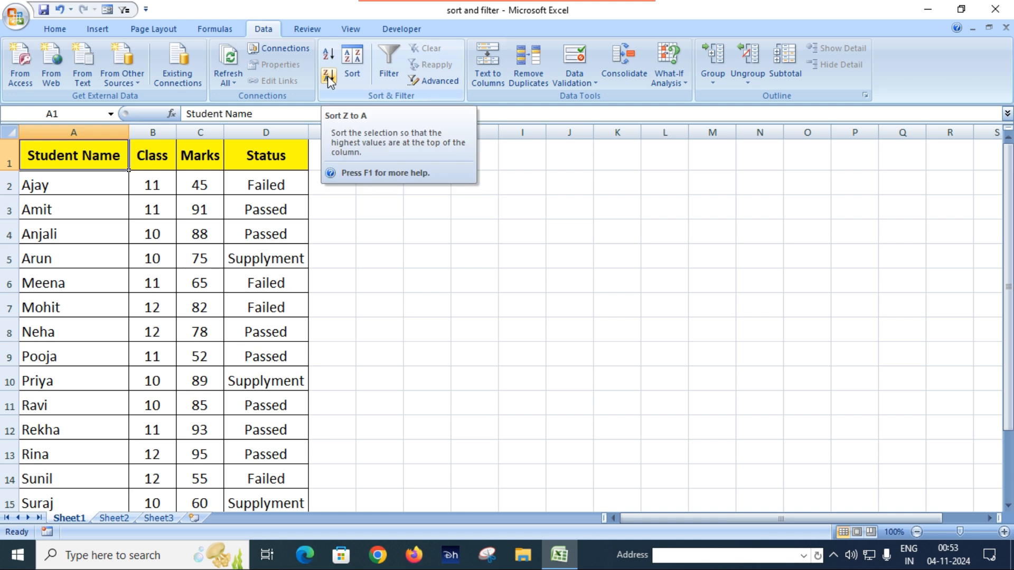
pyautogui.scroll(-3, 57, 220)
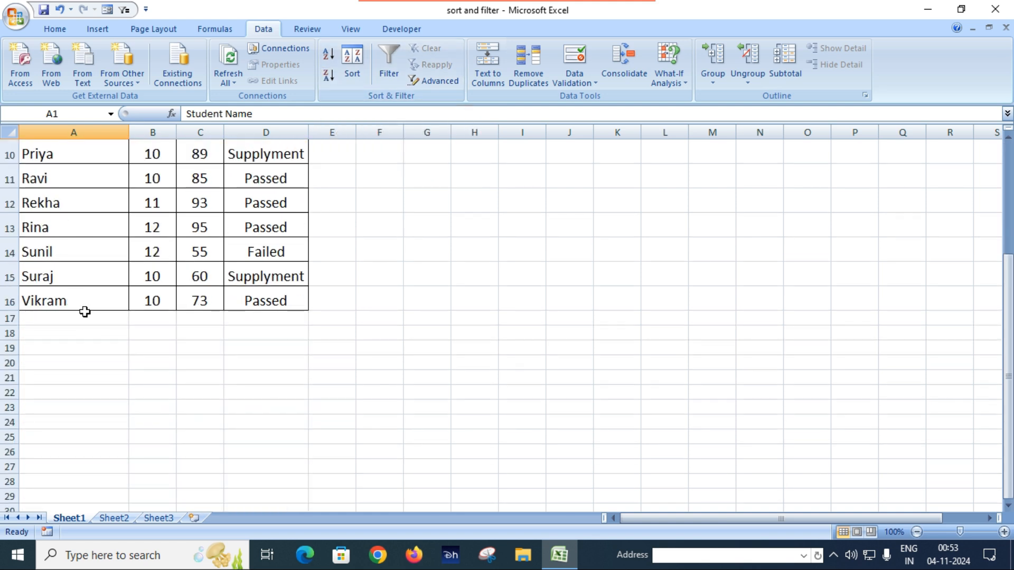
pyautogui.scroll(3, 79, 292)
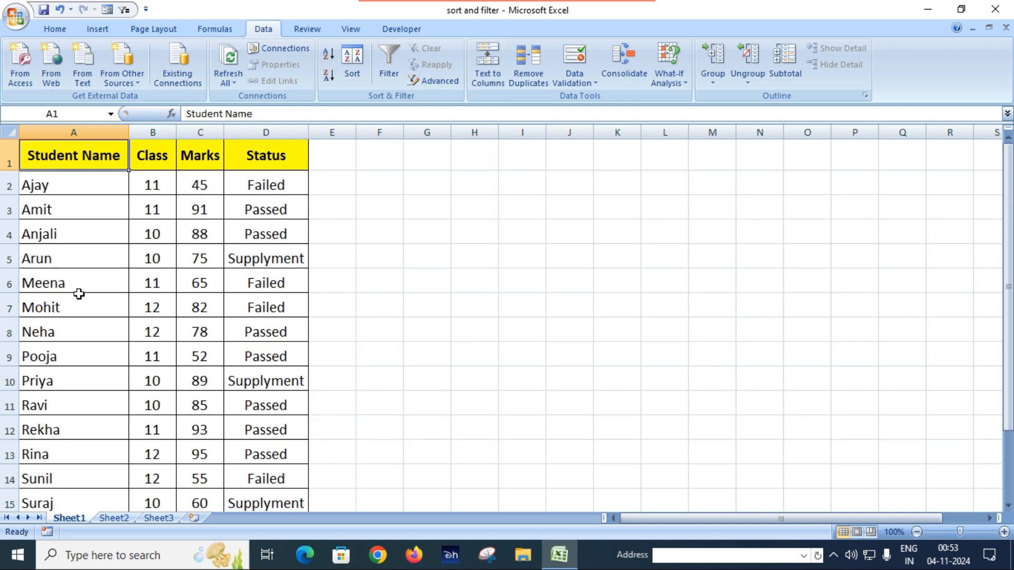
pyautogui.click(333, 81)
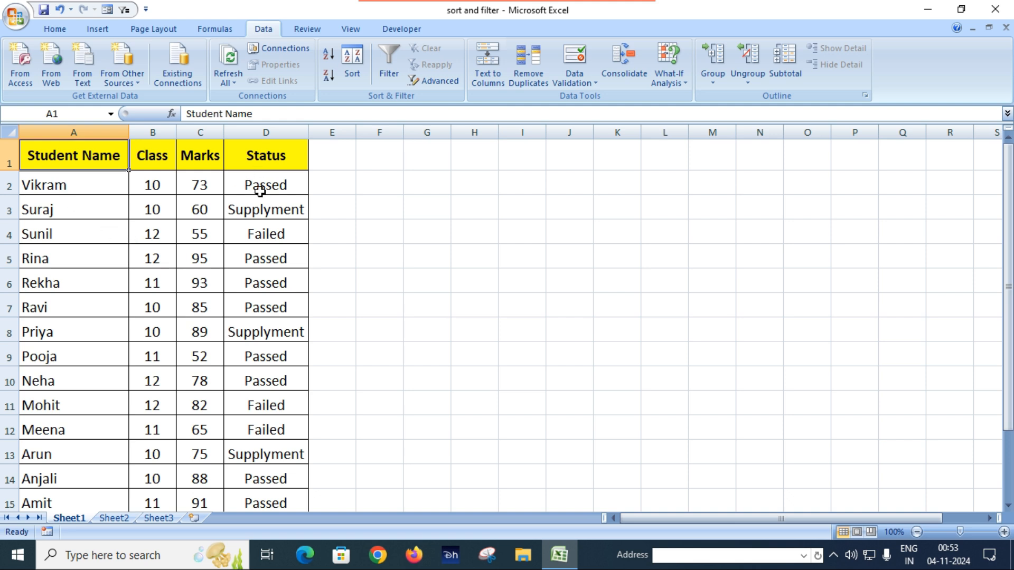
# - Apply a custom sort by Class on Values, ordered Smallest to Largest, and check the rows
pyautogui.click(352, 66)
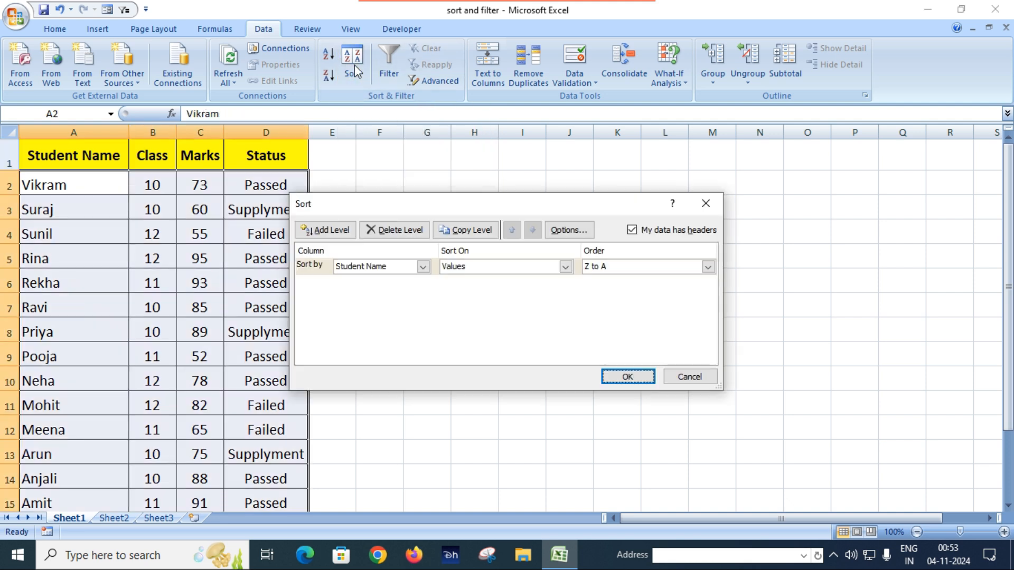
pyautogui.click(424, 268)
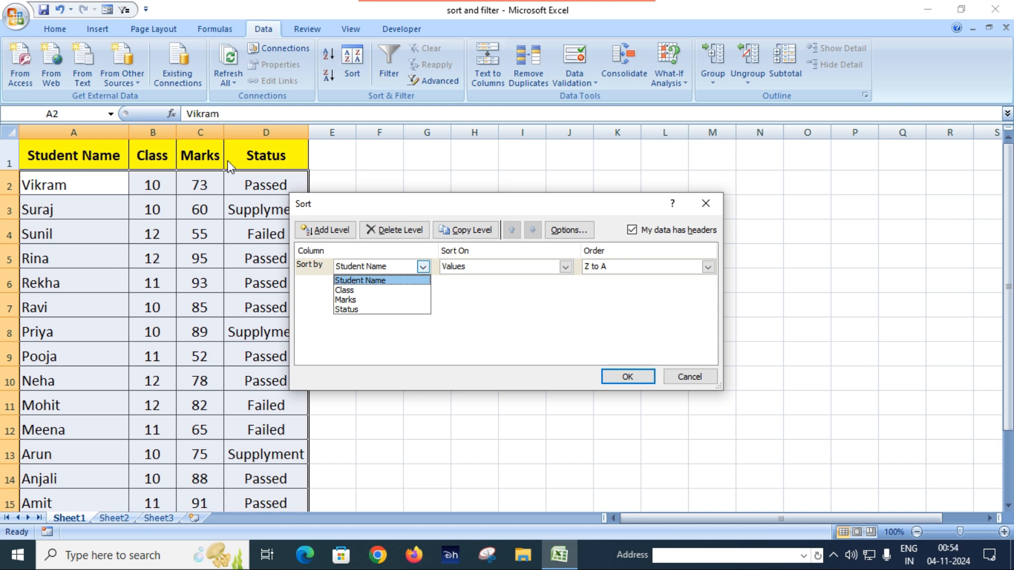
pyautogui.click(369, 292)
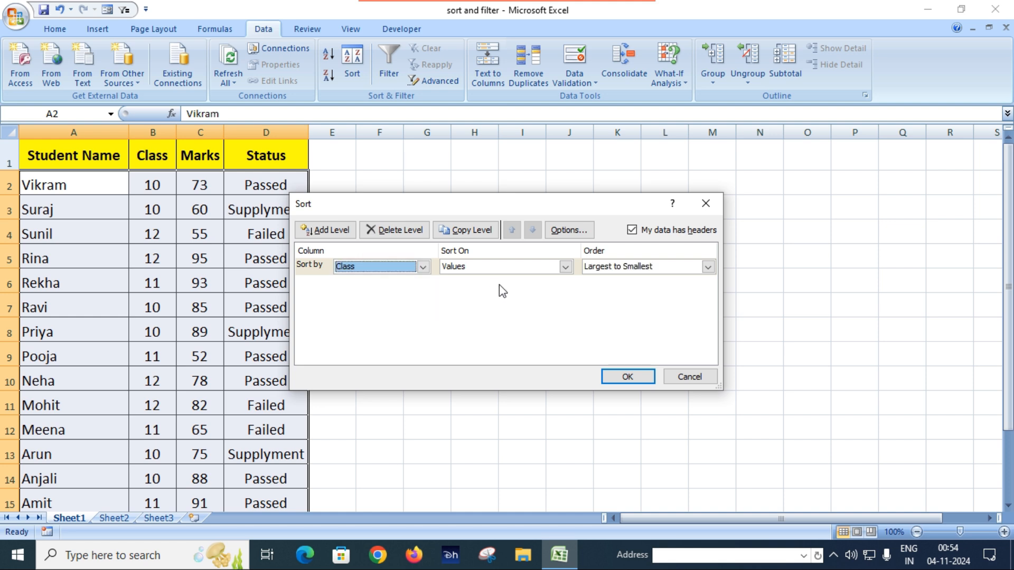
pyautogui.click(708, 268)
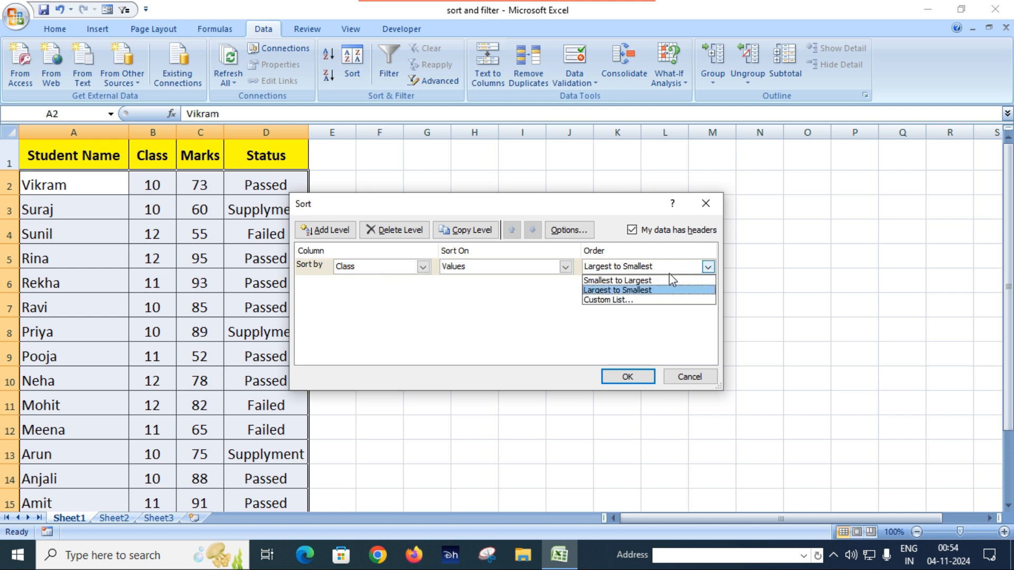
pyautogui.click(641, 283)
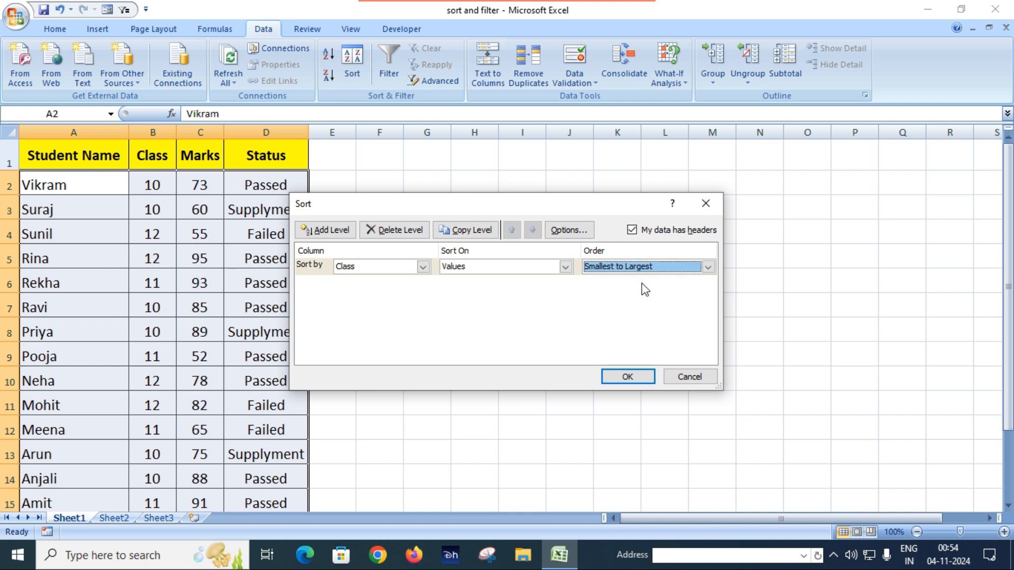
pyautogui.click(627, 376)
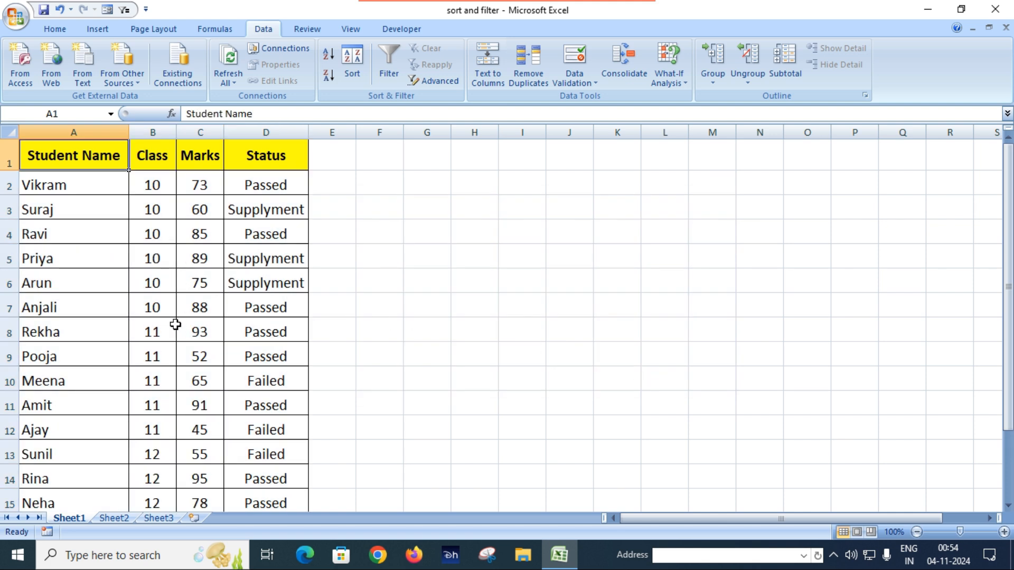
pyautogui.scroll(-2, 175, 335)
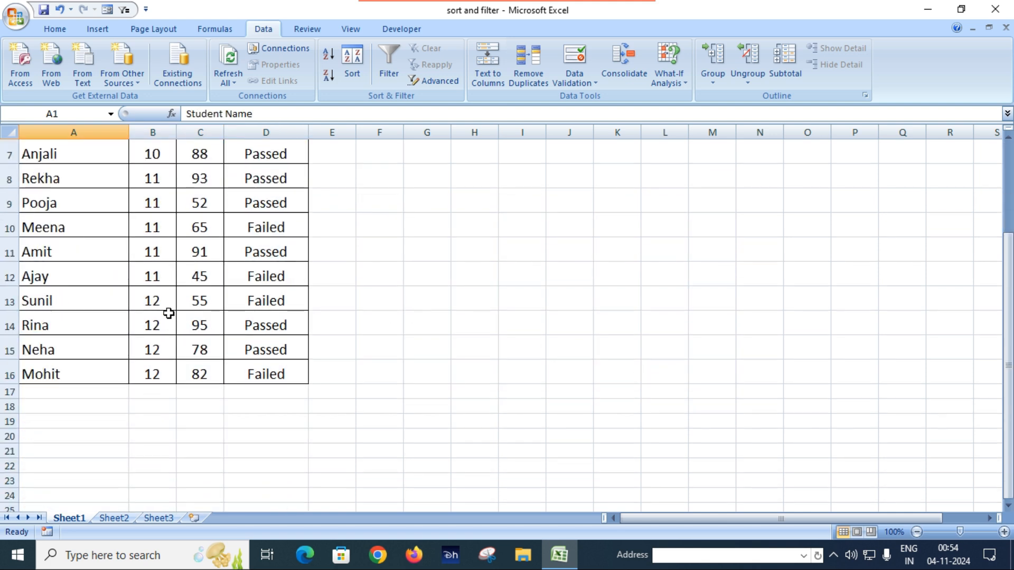
# - Undo the sorts to restore the student table's original row order, and deselect the table
pyautogui.rightClick(199, 327)
pyautogui.scroll(2, 199, 327)
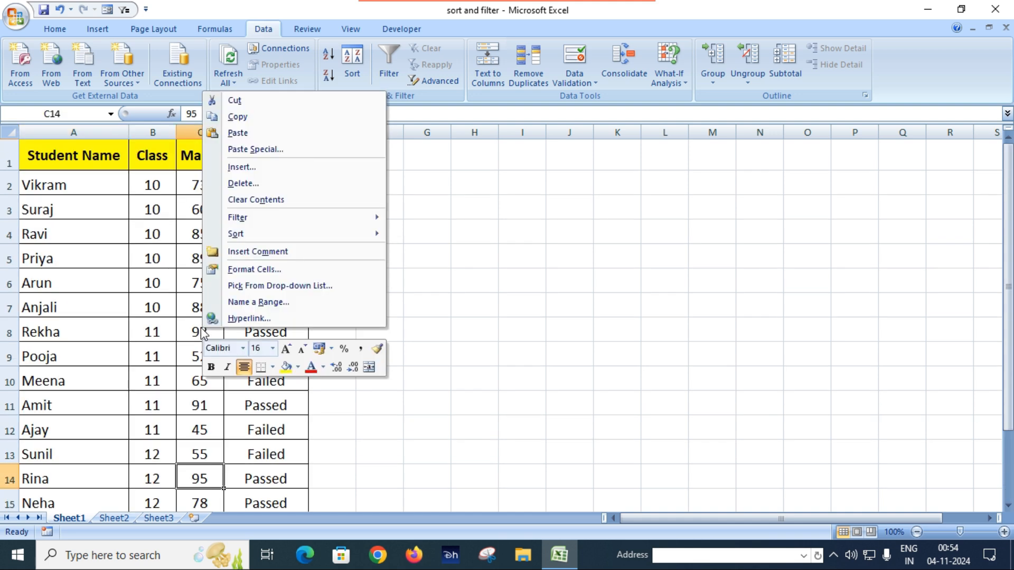
pyautogui.click(138, 296)
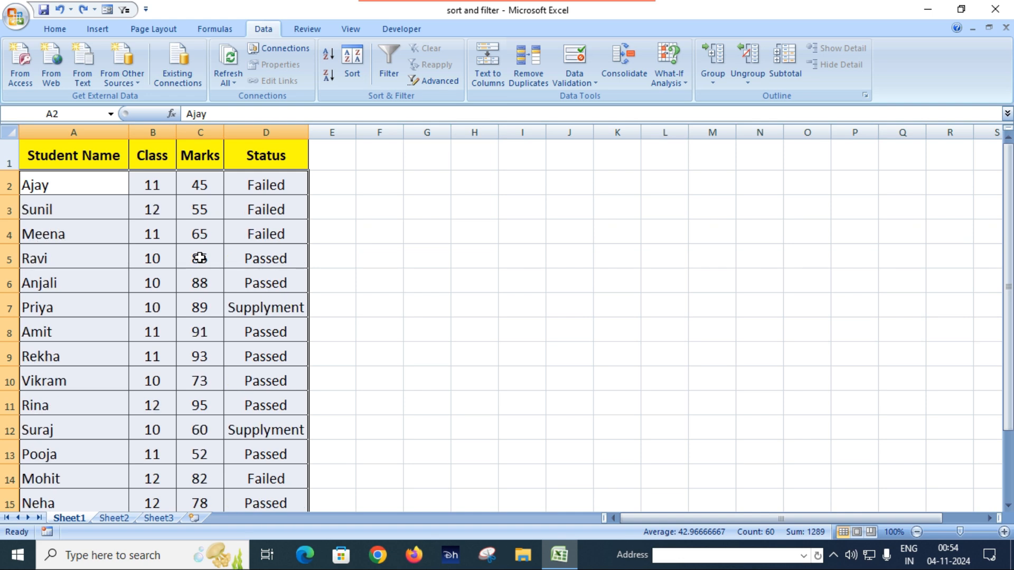
pyautogui.click(254, 272)
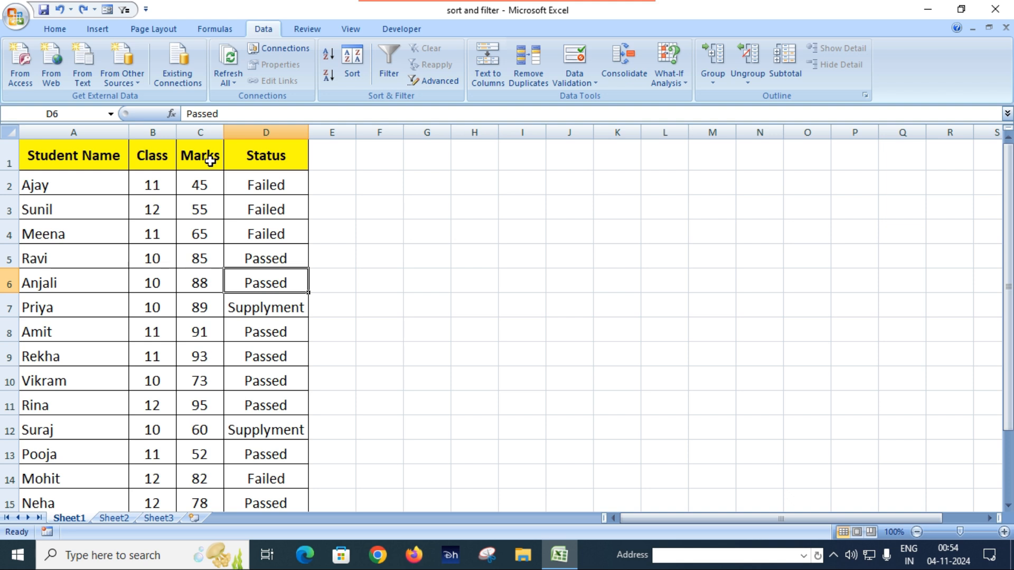
# - Turn on filtering for the student table and filter the Status column to show only Passed
pyautogui.click(210, 161)
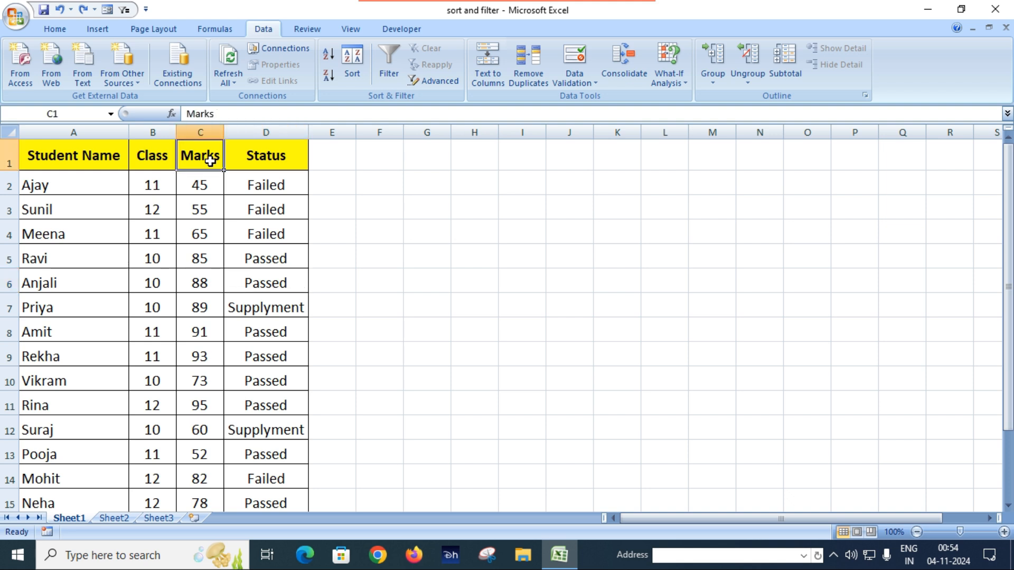
pyautogui.click(391, 78)
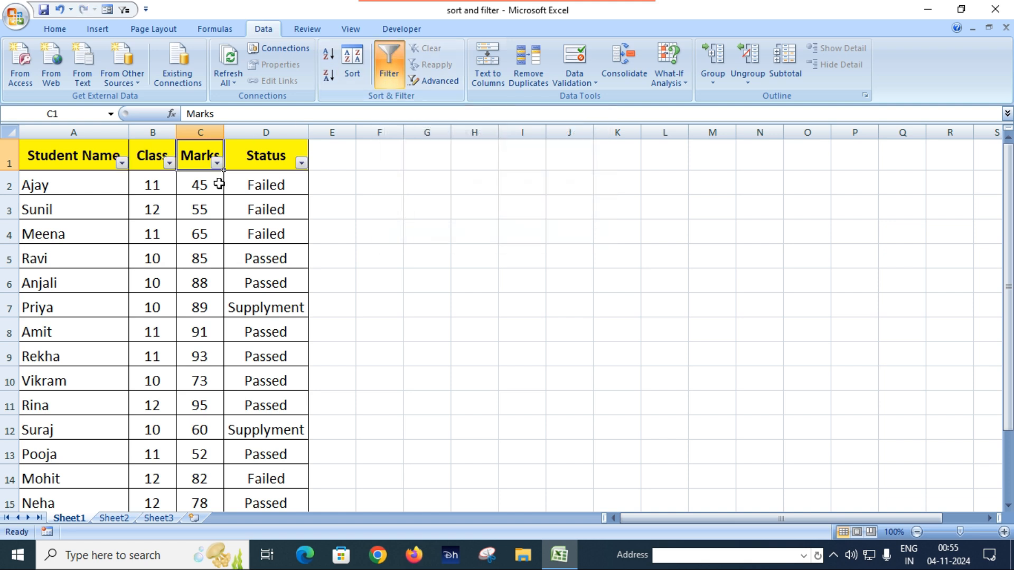
pyautogui.click(302, 165)
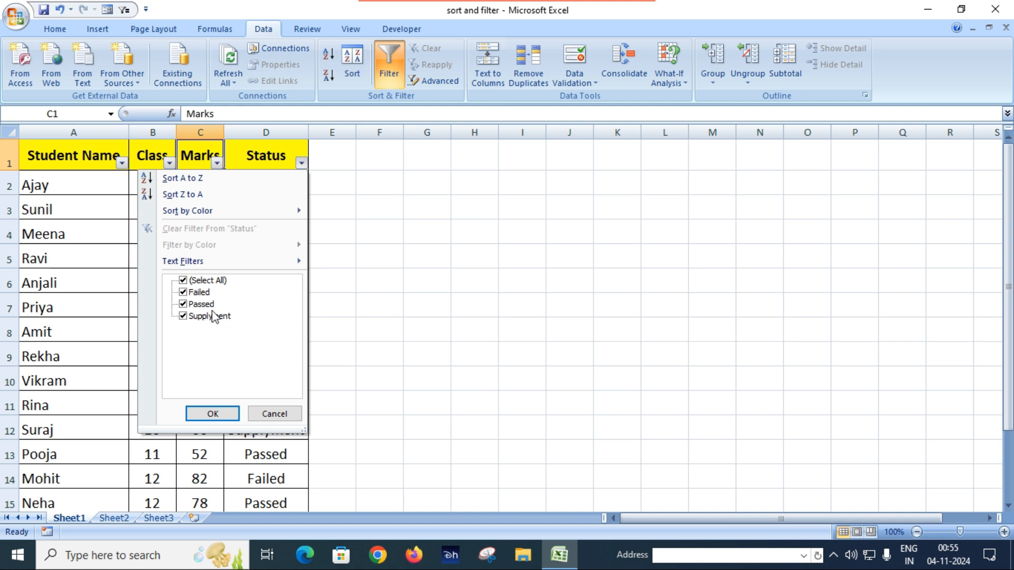
pyautogui.click(190, 294)
pyautogui.click(184, 316)
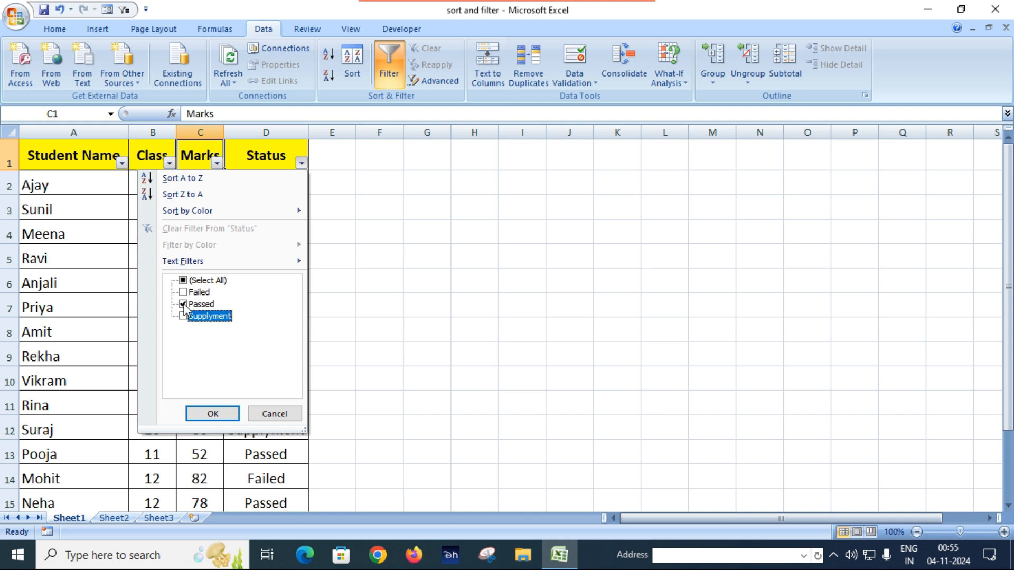
pyautogui.click(216, 414)
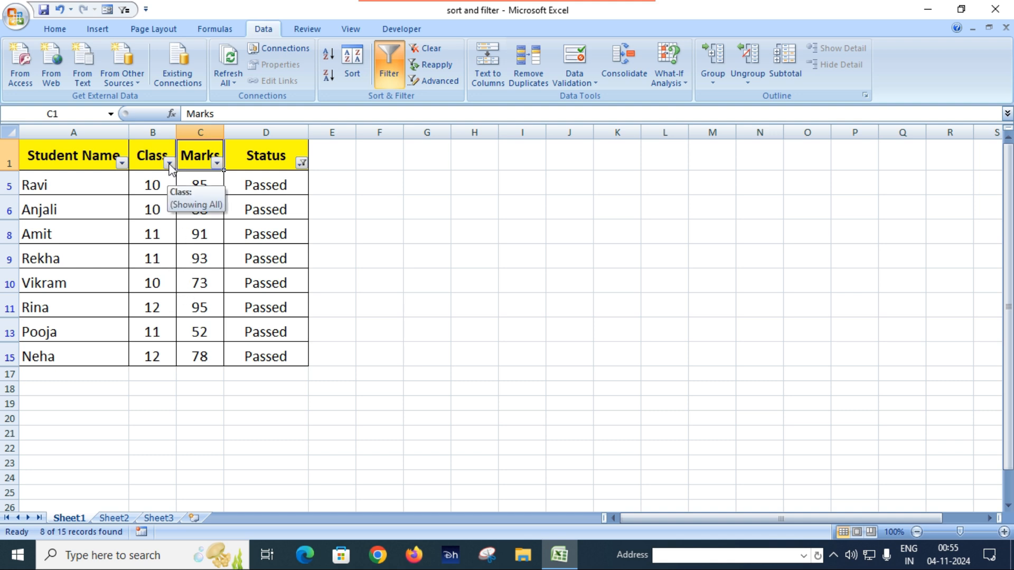
# - Filter the Class column to show only class 10 among the passed students
pyautogui.click(169, 163)
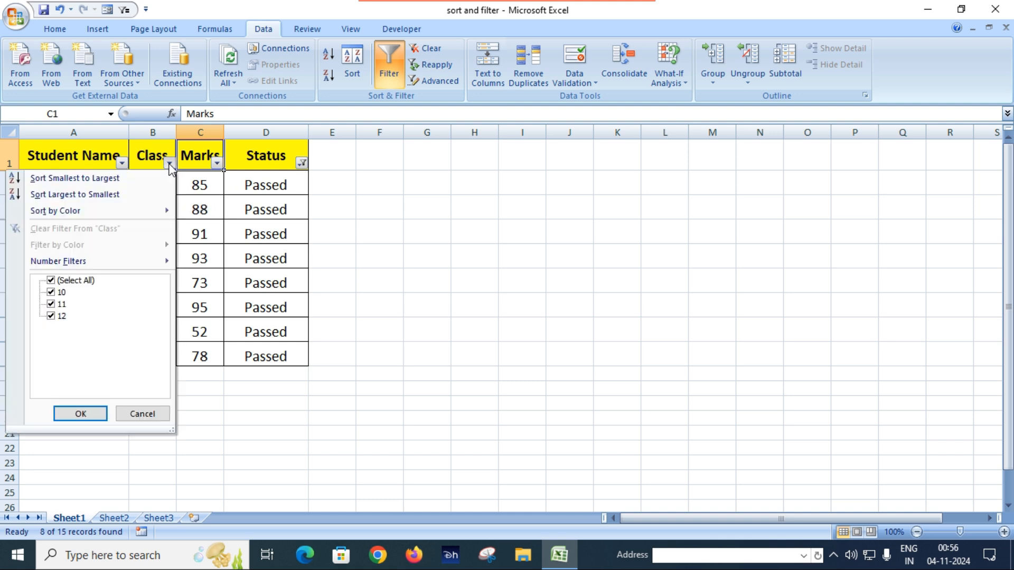
pyautogui.click(74, 280)
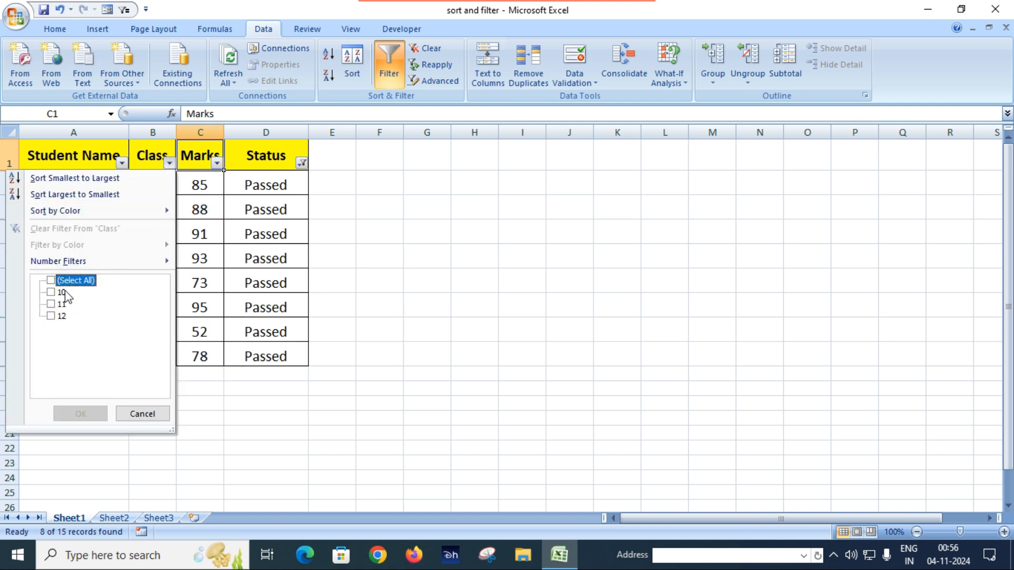
pyautogui.click(51, 292)
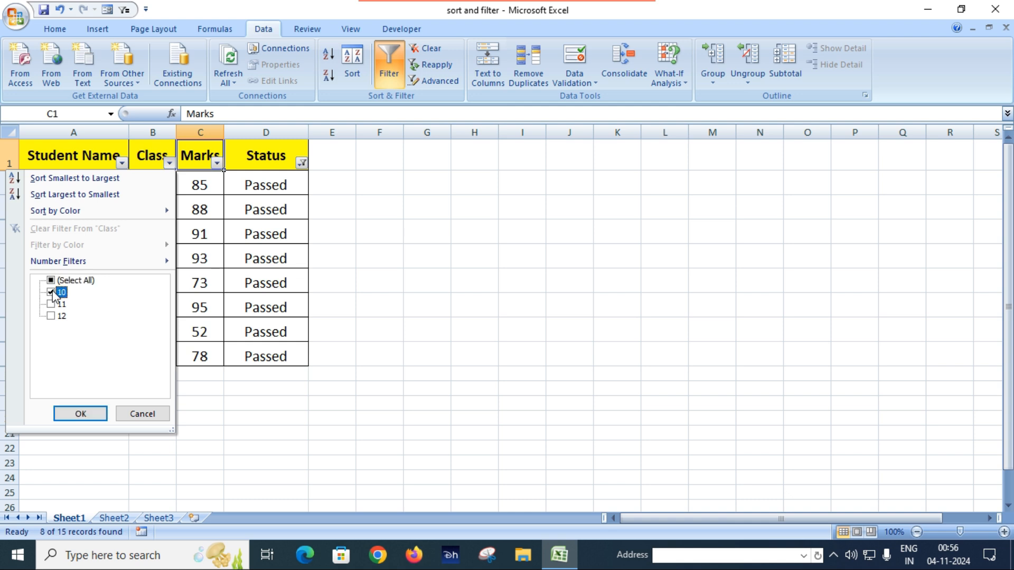
pyautogui.click(81, 412)
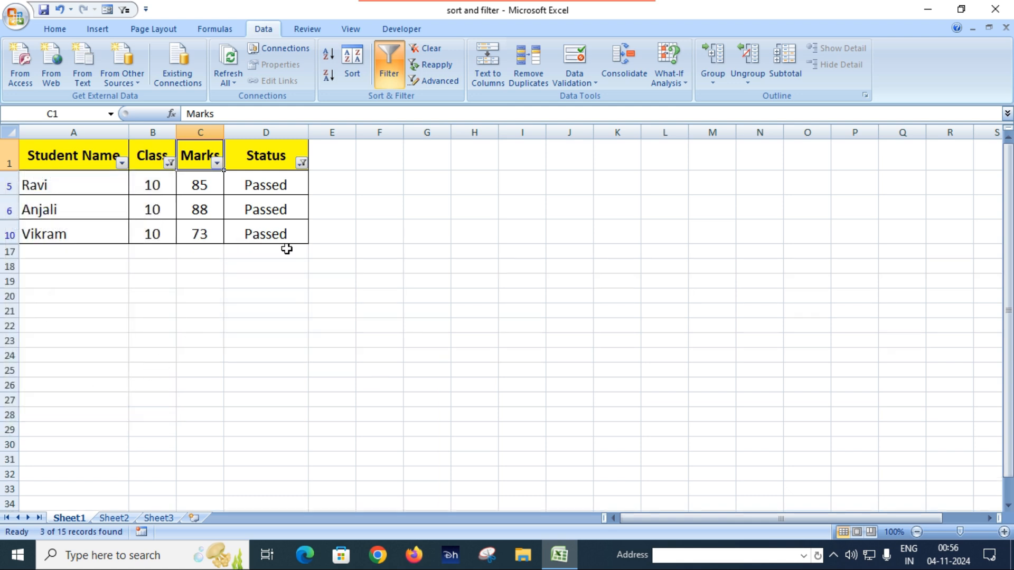
# - Filter the Marks column to show only the values 85 and 88
pyautogui.click(217, 163)
pyautogui.click(217, 163)
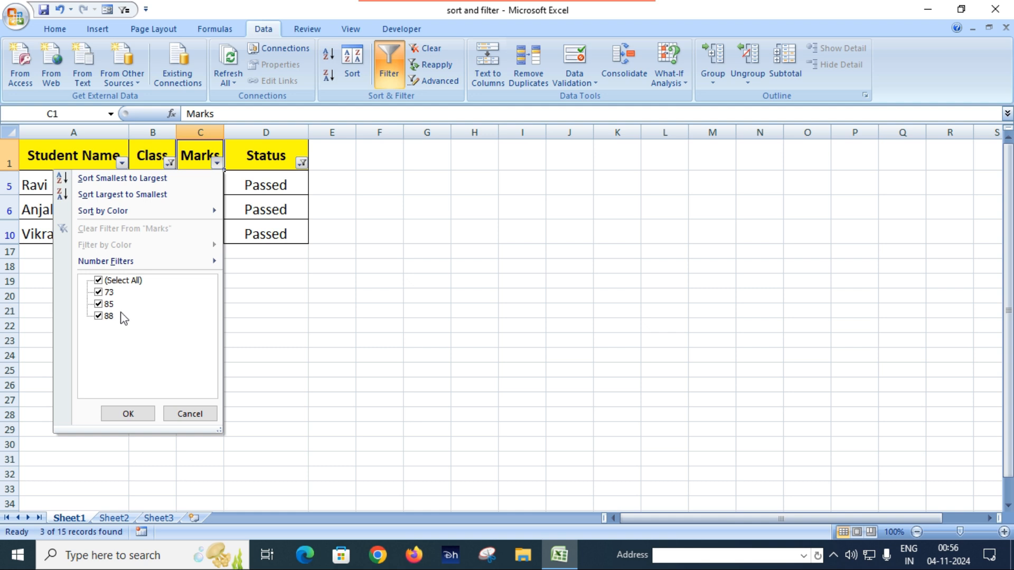
pyautogui.click(99, 280)
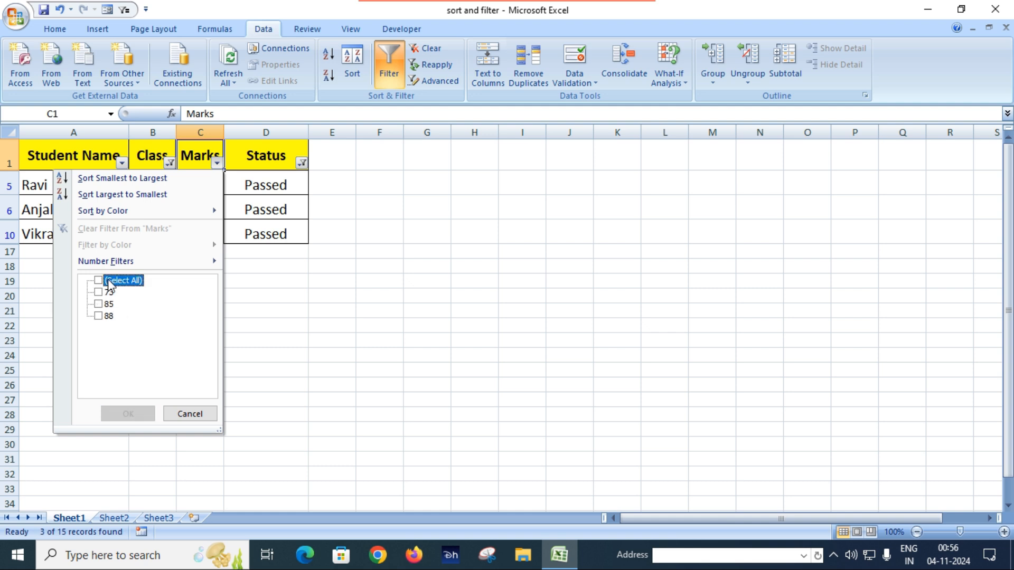
pyautogui.click(99, 304)
pyautogui.click(99, 316)
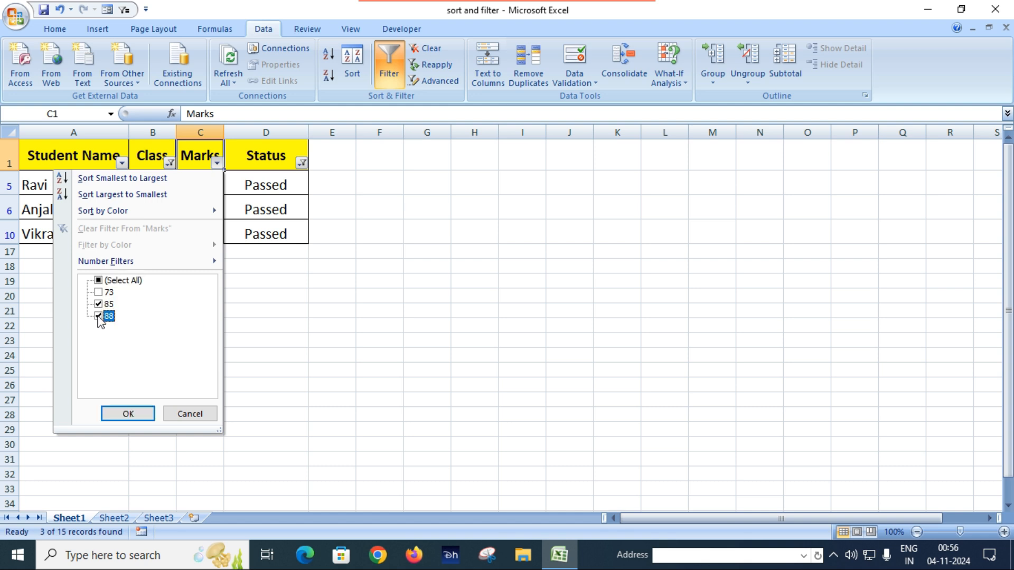
pyautogui.click(136, 414)
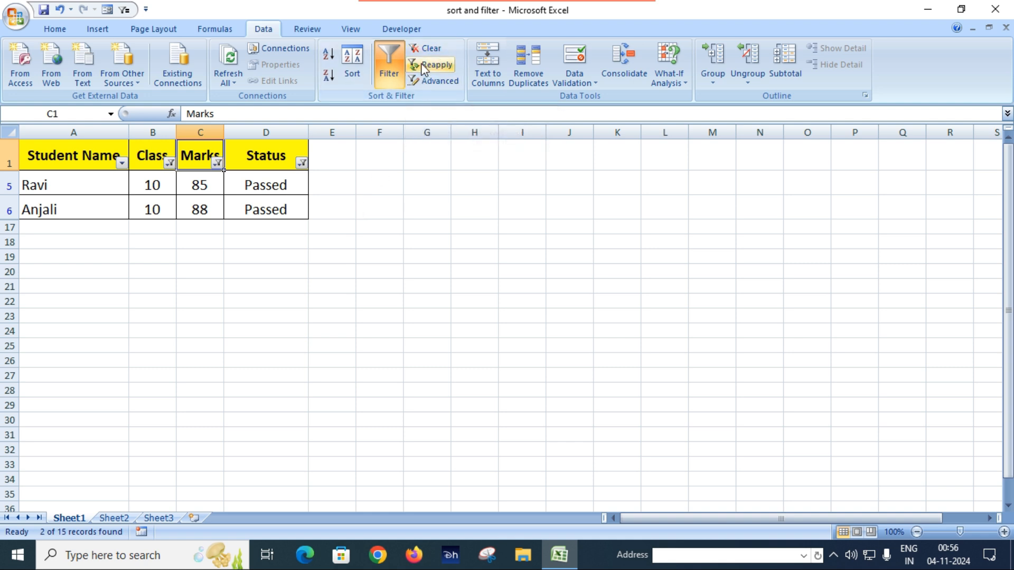
# - Clear all column filters from the student table and move to an empty cell outside it
pyautogui.click(429, 49)
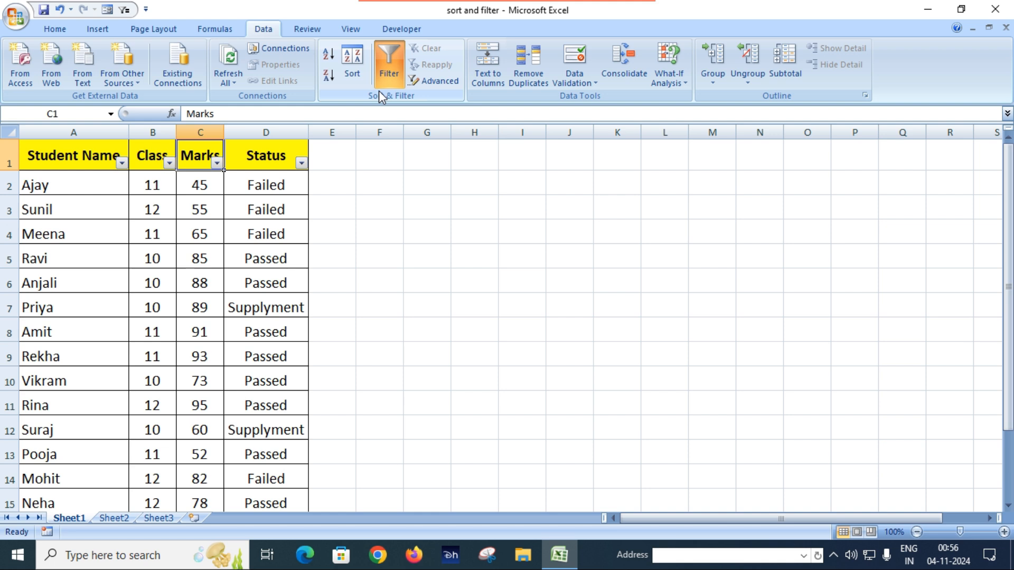
pyautogui.doubleClick(189, 264)
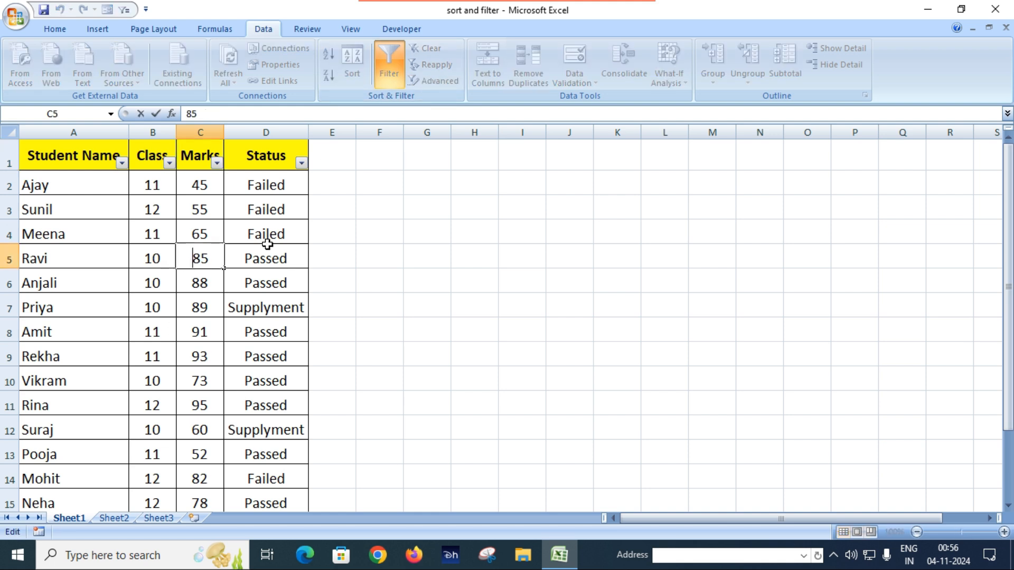
pyautogui.click(369, 266)
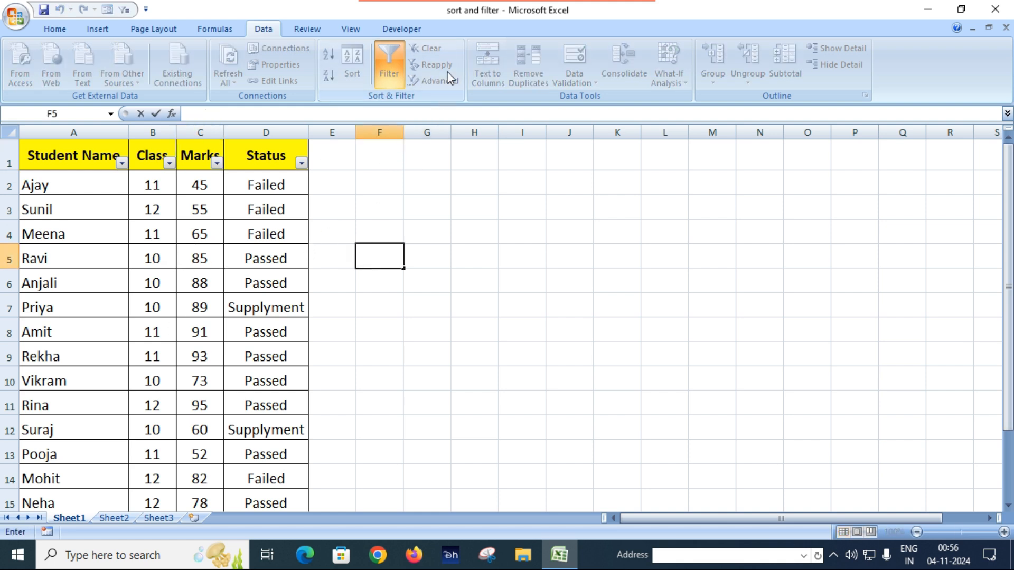
# - Filter the Status column of the full student table to show only Passed
pyautogui.click(278, 214)
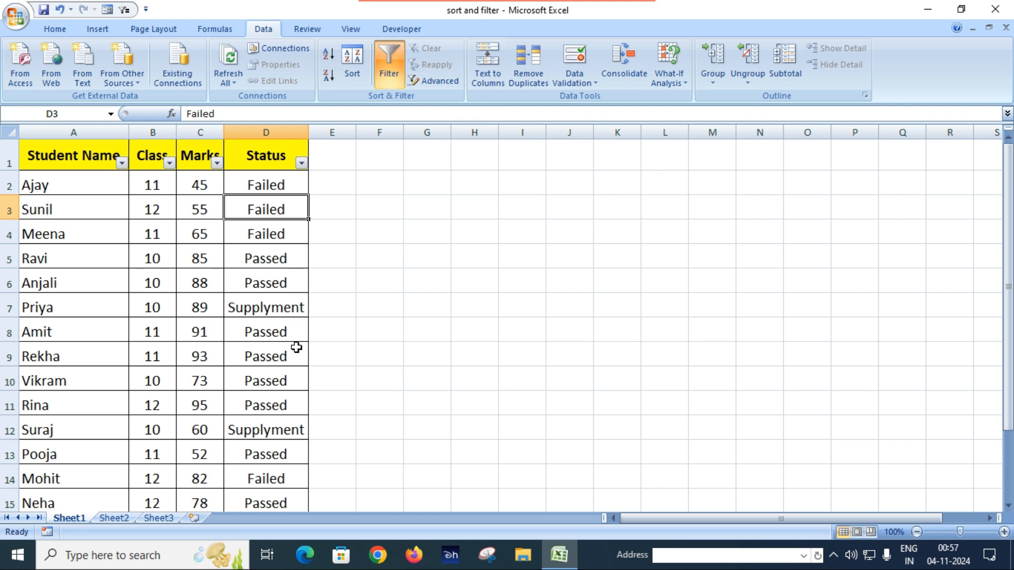
pyautogui.click(302, 164)
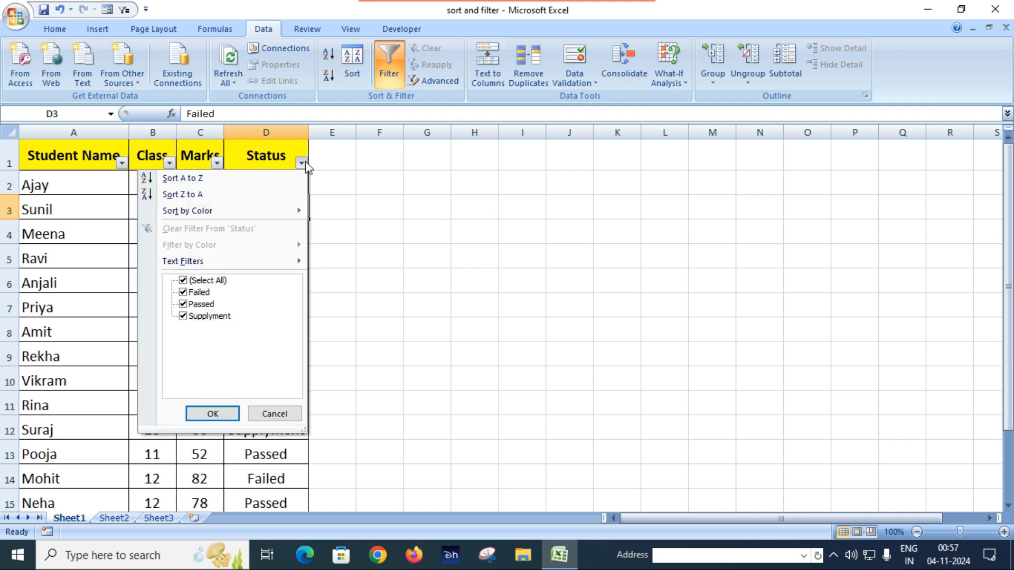
pyautogui.click(201, 284)
pyautogui.click(202, 304)
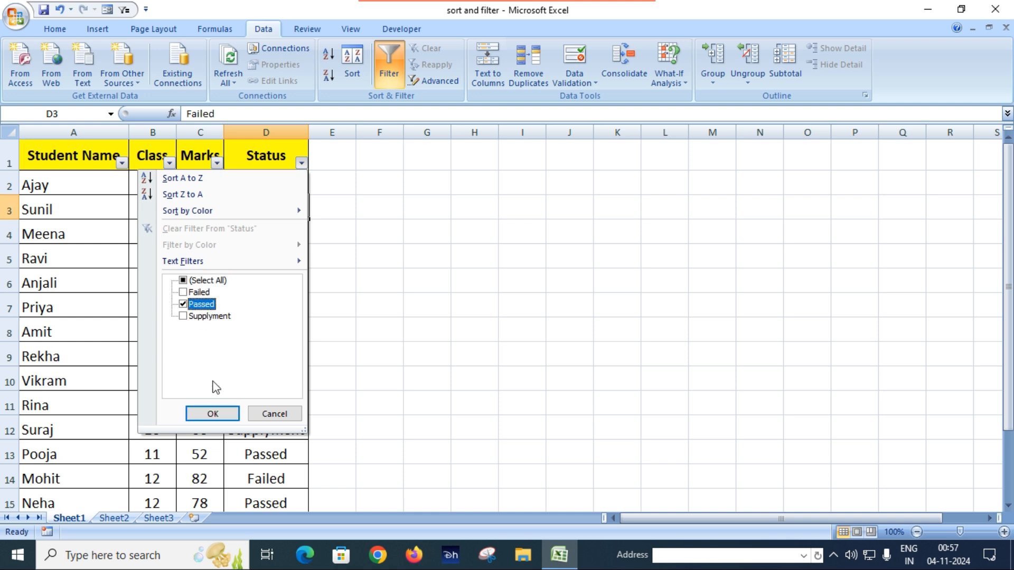
pyautogui.click(217, 415)
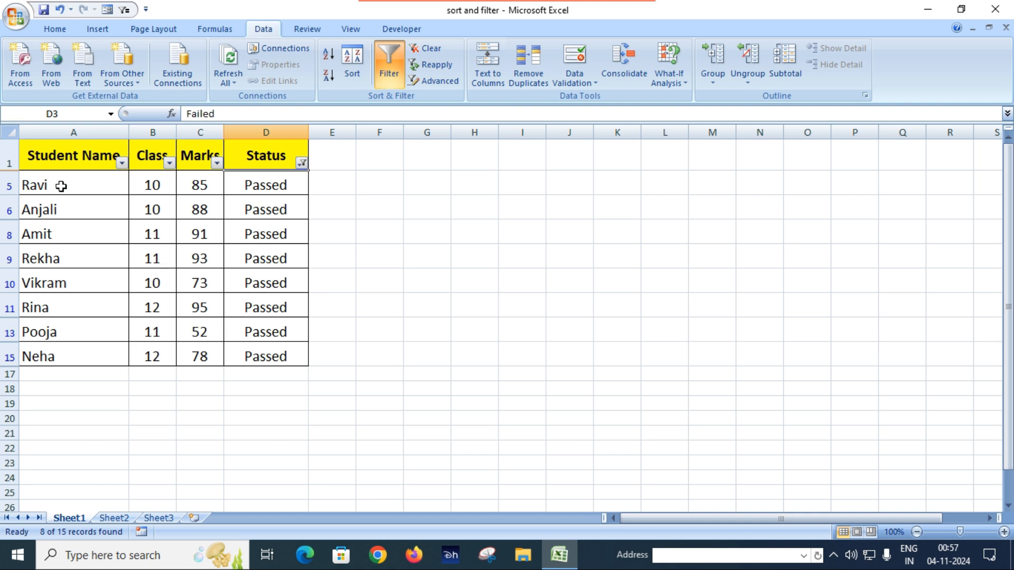
# - Go through the filtered Student Name entries one by one to review which students passed
pyautogui.moveTo(61, 186); pyautogui.dragTo(64, 352)
pyautogui.click(64, 352)
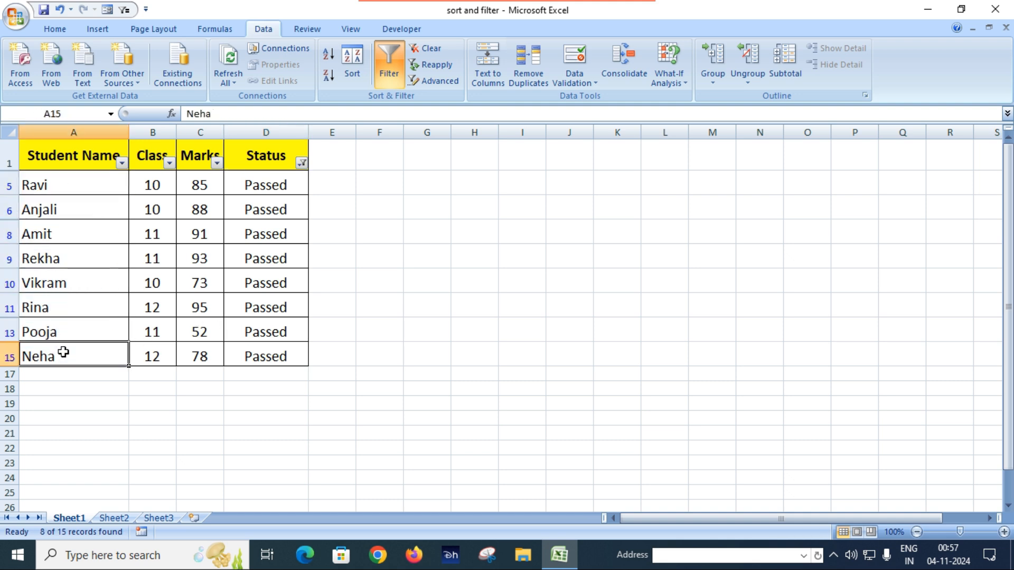
pyautogui.click(65, 189)
pyautogui.click(65, 211)
pyautogui.click(66, 231)
pyautogui.doubleClick(62, 257)
pyautogui.click(58, 277)
pyautogui.click(61, 304)
pyautogui.click(52, 333)
pyautogui.click(65, 357)
# - Change the Status filter to show only Supplyment, excluding Passed
pyautogui.click(302, 164)
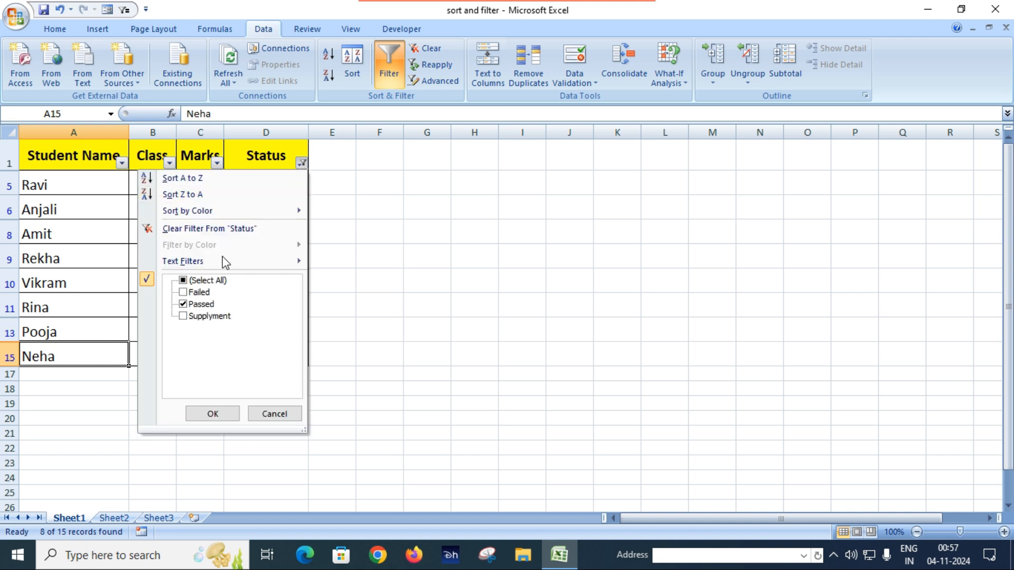
pyautogui.click(183, 317)
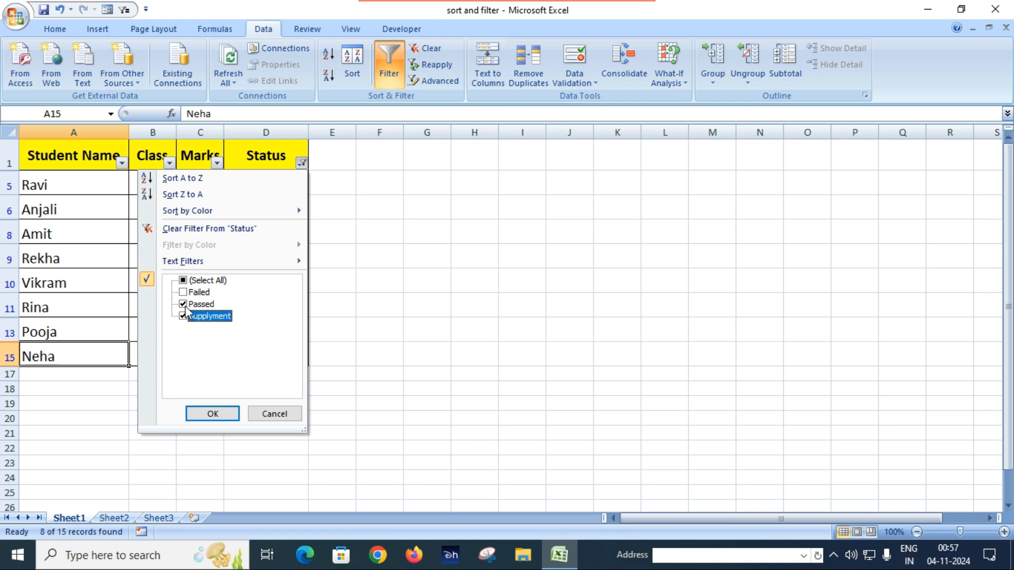
pyautogui.click(184, 304)
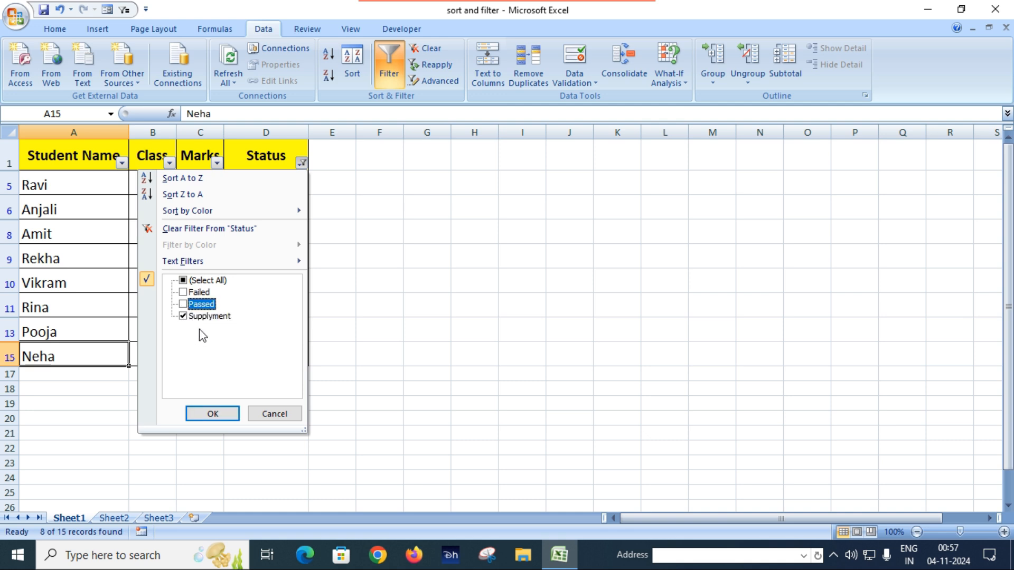
pyautogui.click(213, 414)
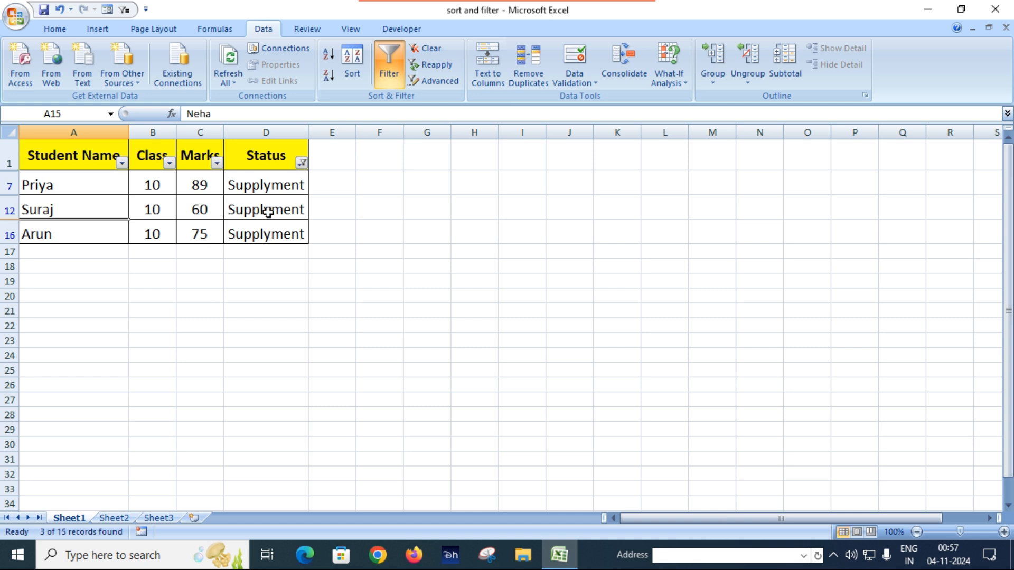
# - Set the status in cell D7 to Passed and reapply the filter to the changed data
pyautogui.click(244, 187)
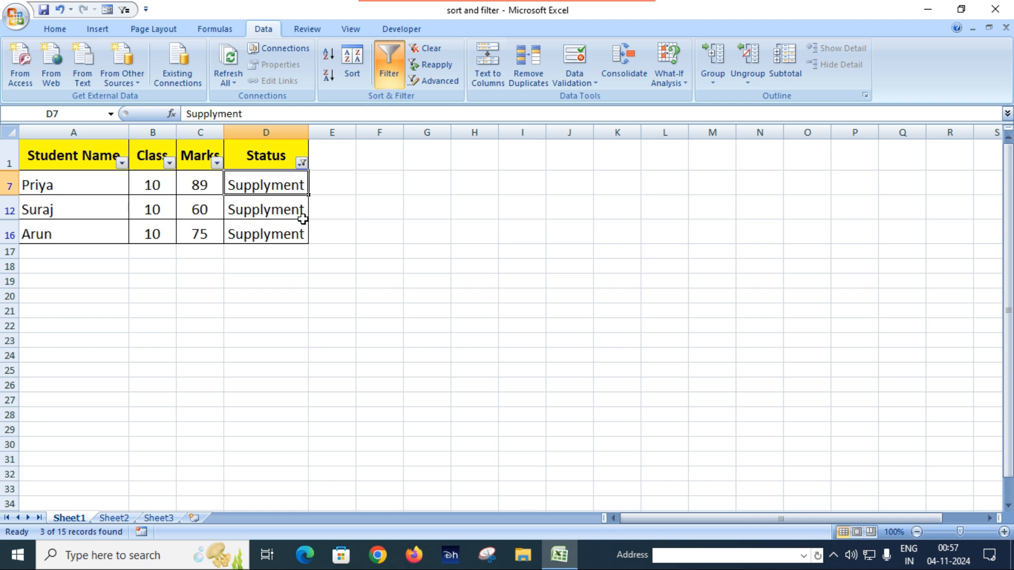
pyautogui.write('P')
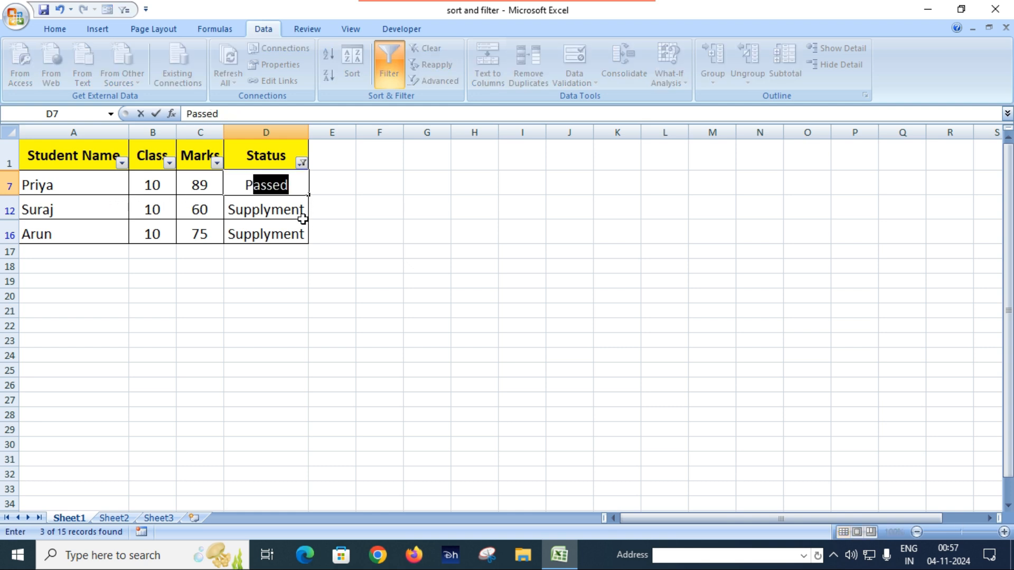
pyautogui.press('Return')
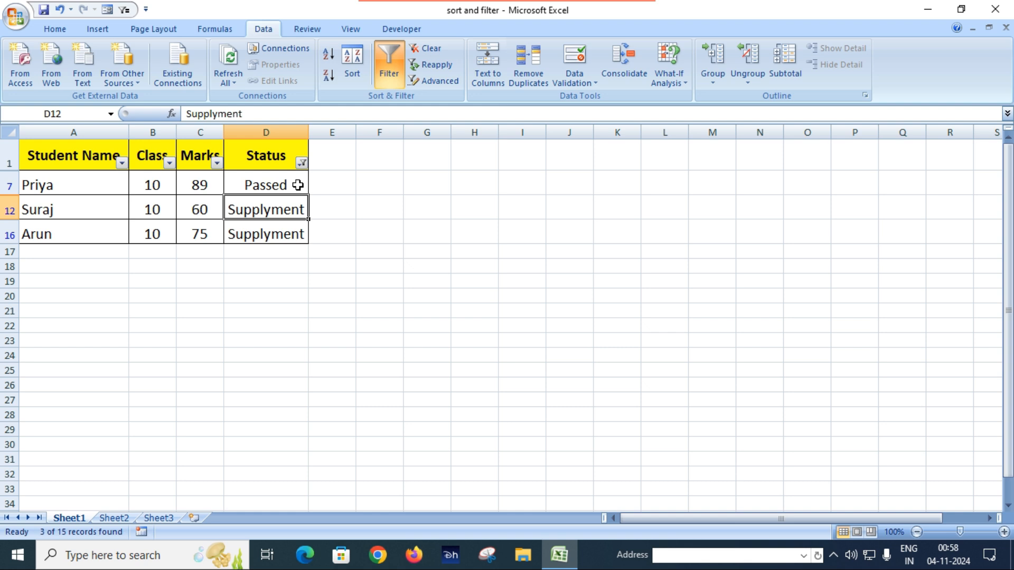
pyautogui.click(435, 68)
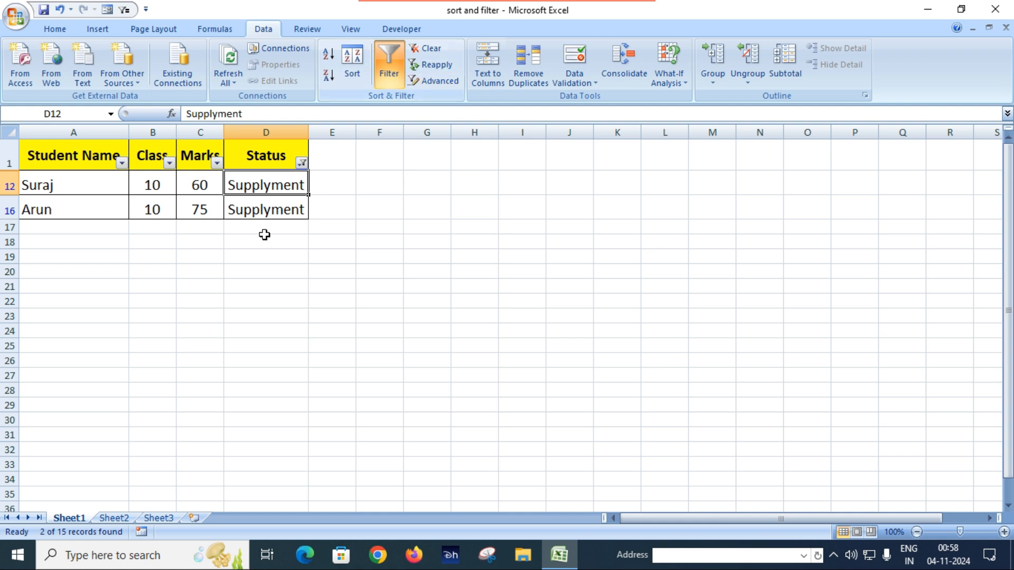
# - Switch the Status filter from Supplyment to Passed and select the visible marks from C5 to C15
pyautogui.click(301, 163)
pyautogui.click(200, 305)
pyautogui.click(201, 317)
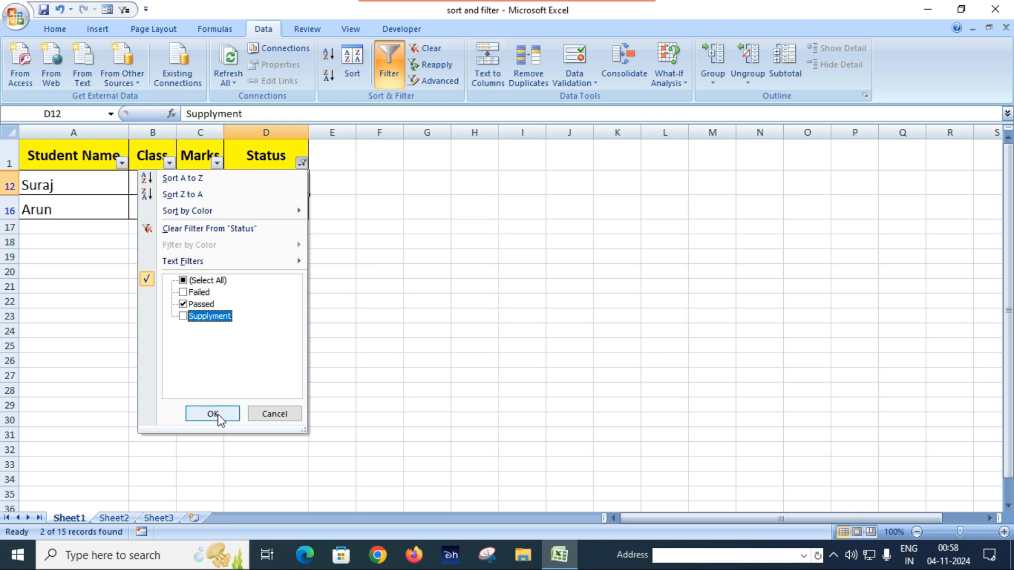
pyautogui.click(217, 415)
pyautogui.moveTo(199, 189); pyautogui.dragTo(191, 387)
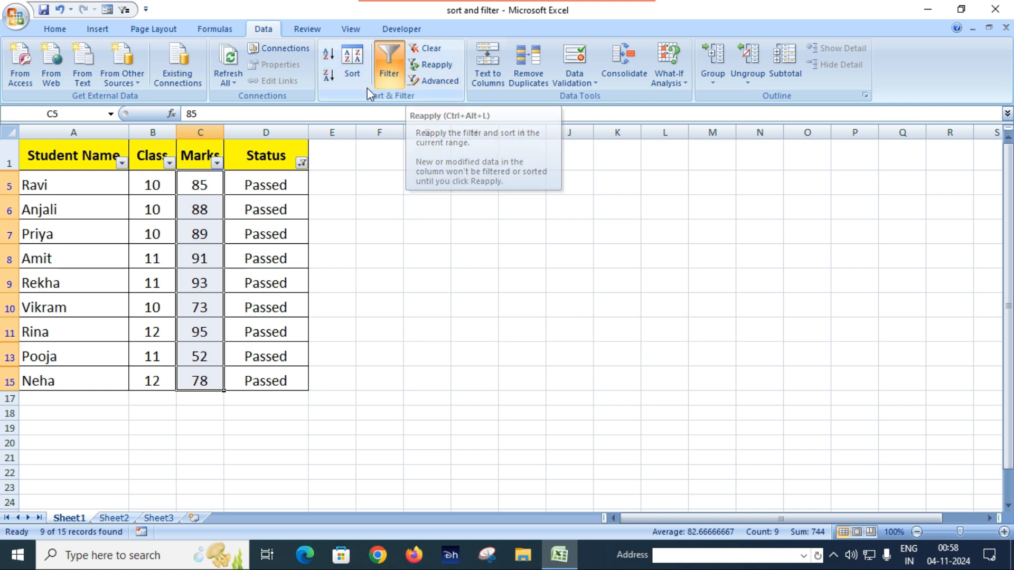
pyautogui.moveTo(309, 170)
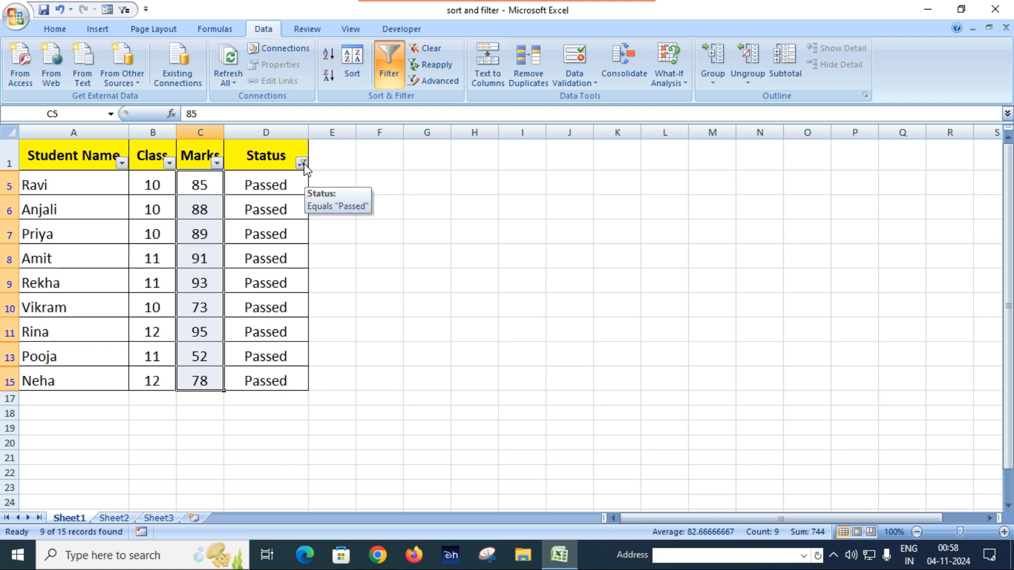
# - Set the statuses in cells D5 and D6 to Failed and reapply the filter
pyautogui.click(270, 282)
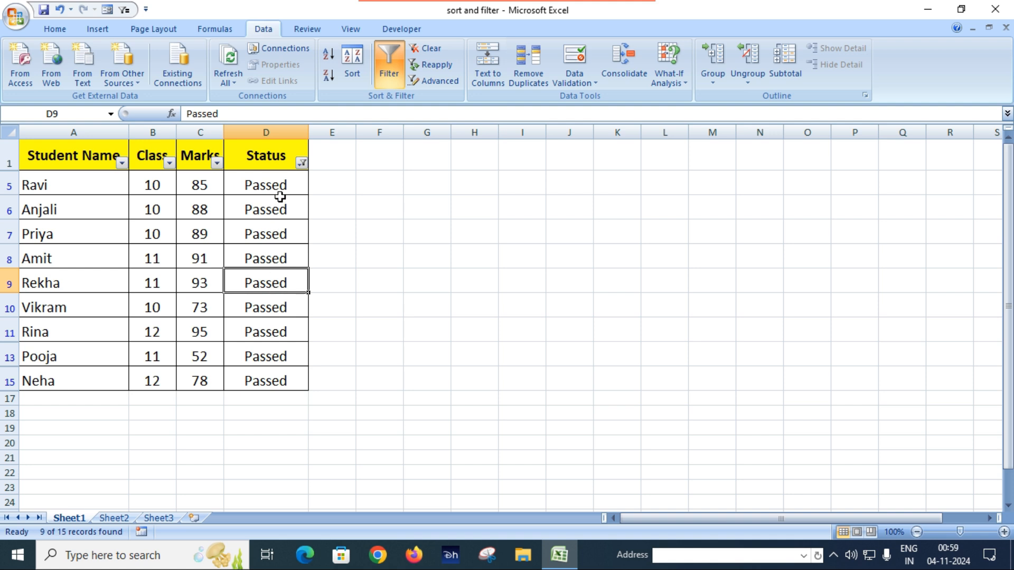
pyautogui.click(279, 189)
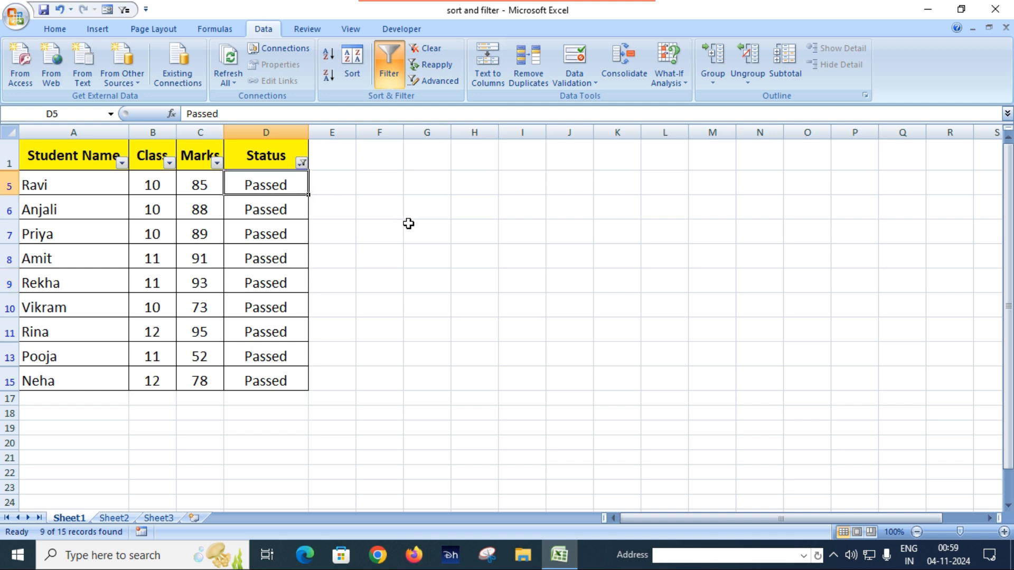
pyautogui.write('Fail')
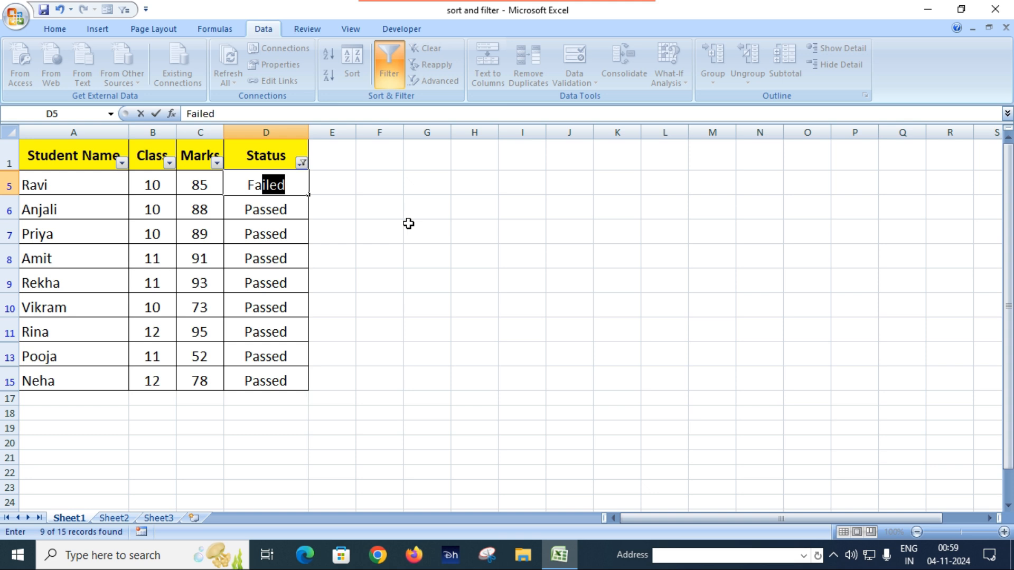
pyautogui.press('Return')
pyautogui.write('Failed')
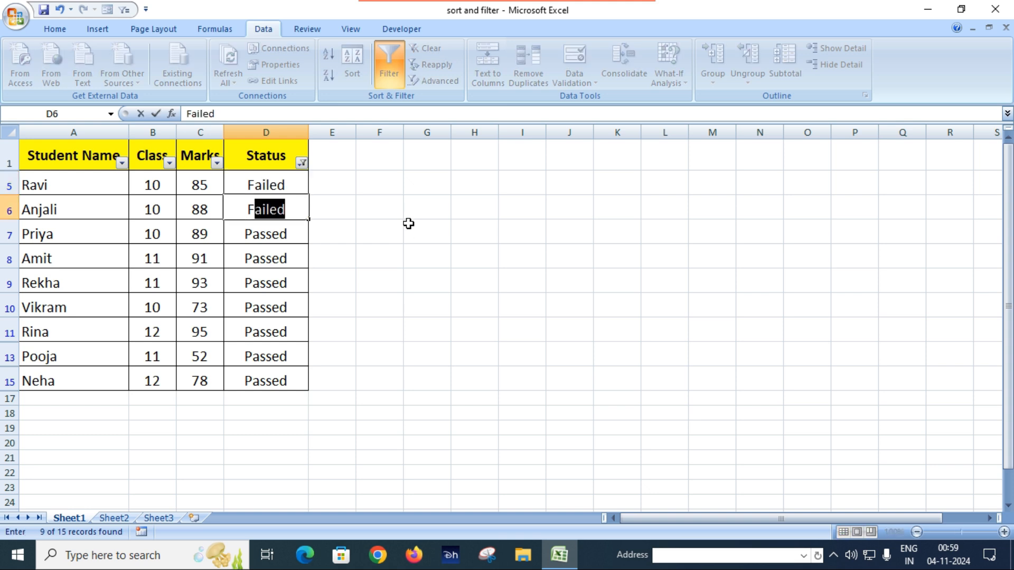
pyautogui.press('Return')
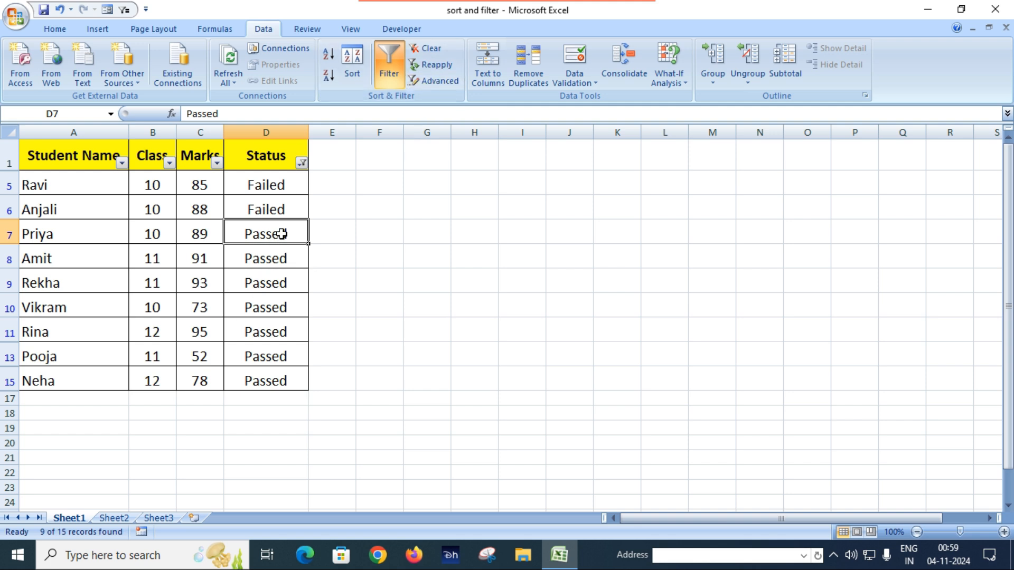
pyautogui.click(445, 67)
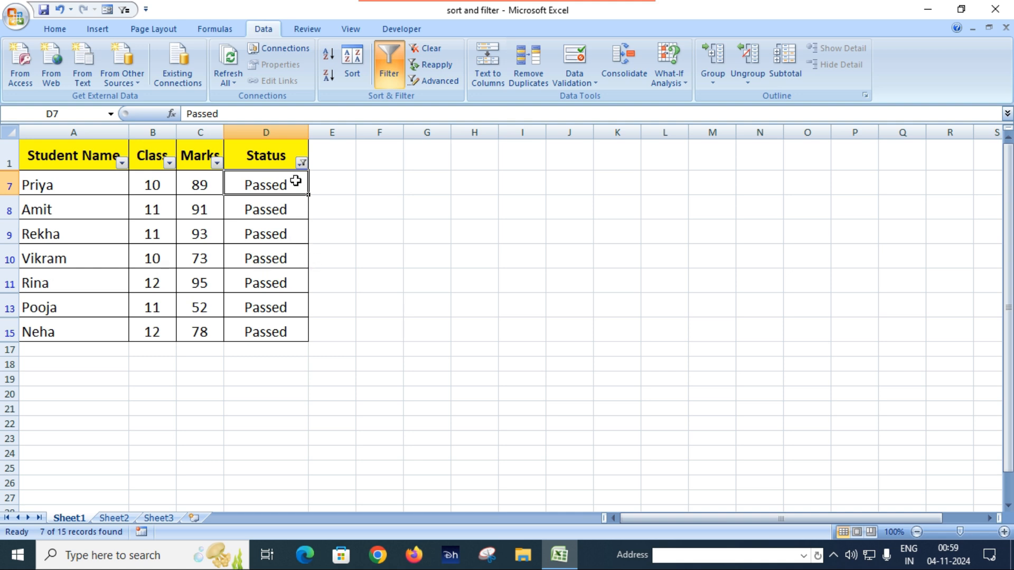
# - Switch the Status filter from Passed to Failed and select the visible marks from C2 to C14
pyautogui.click(301, 163)
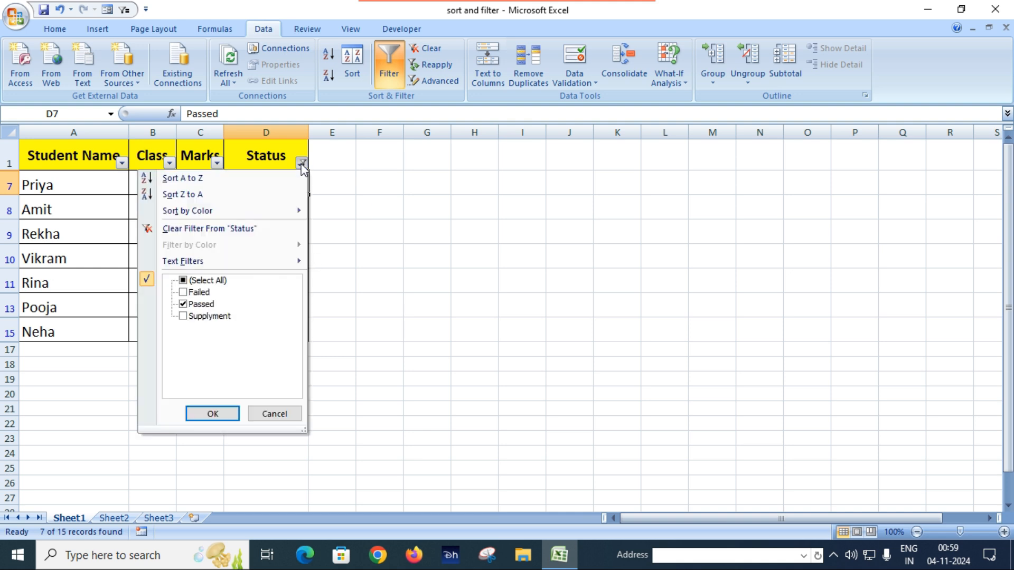
pyautogui.click(196, 310)
pyautogui.click(195, 294)
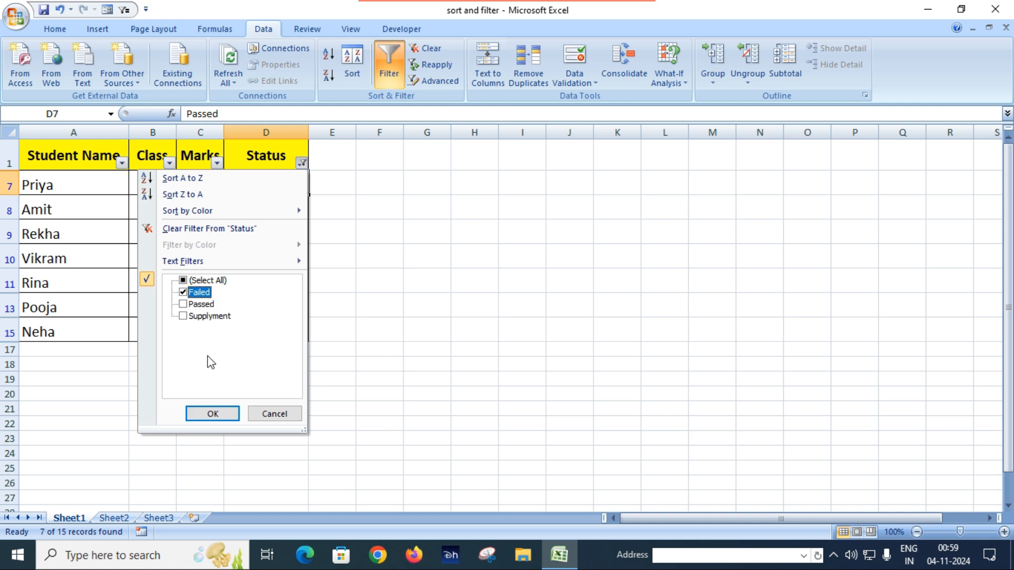
pyautogui.click(212, 414)
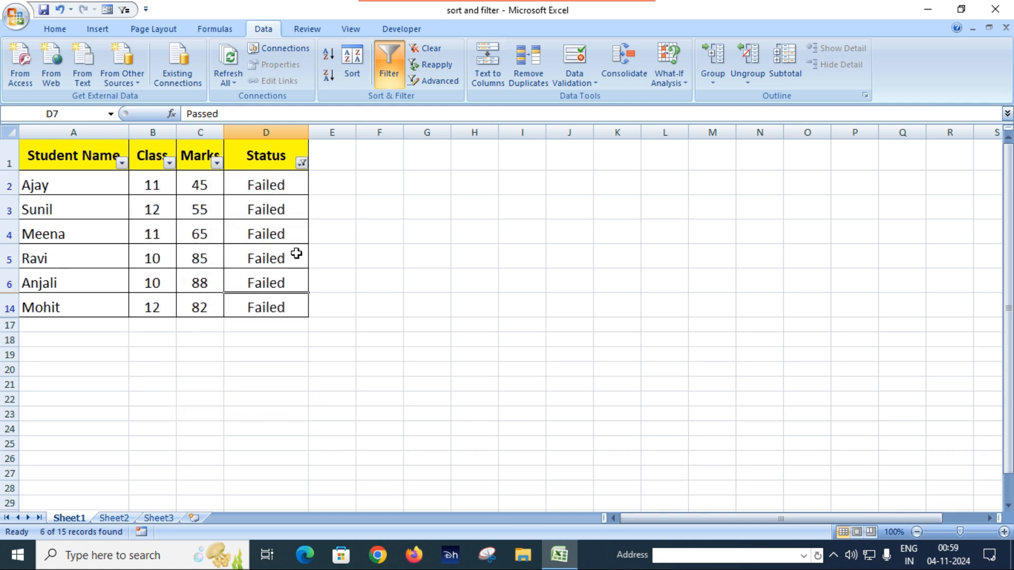
pyautogui.moveTo(203, 186); pyautogui.dragTo(206, 295)
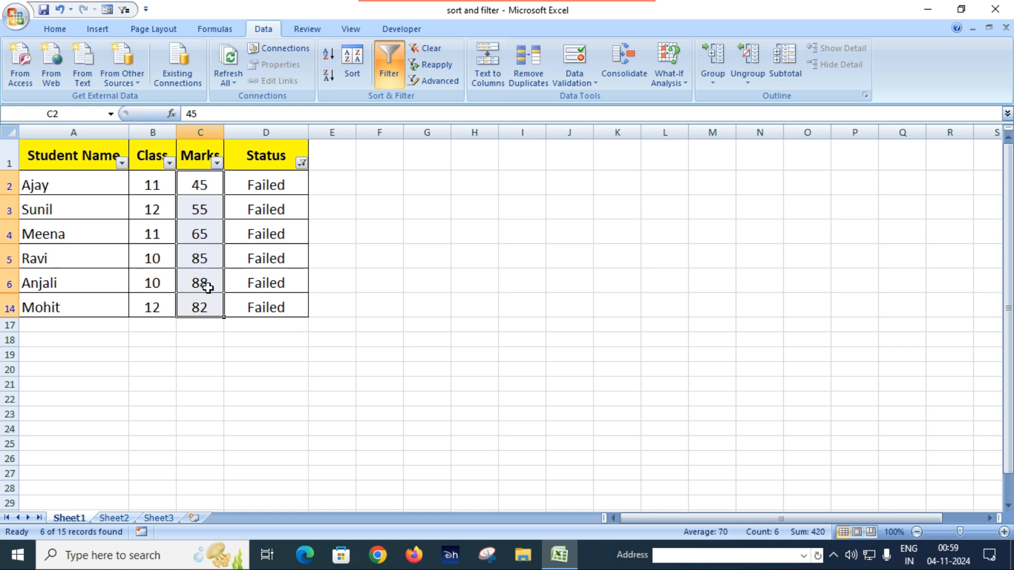
pyautogui.click(285, 240)
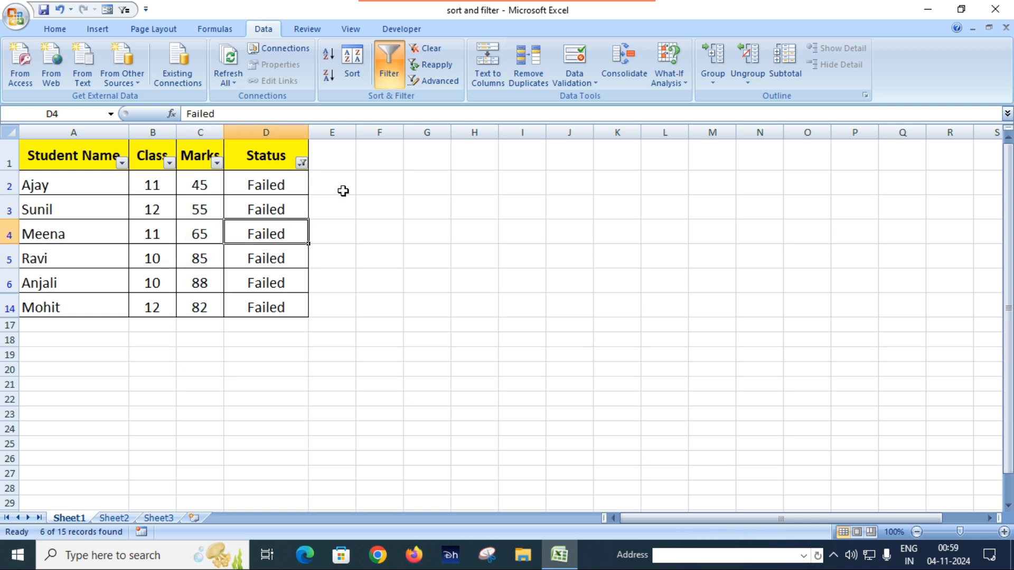
# - Clear the Status filter to restore all records and turn off filtering for the table
pyautogui.click(433, 64)
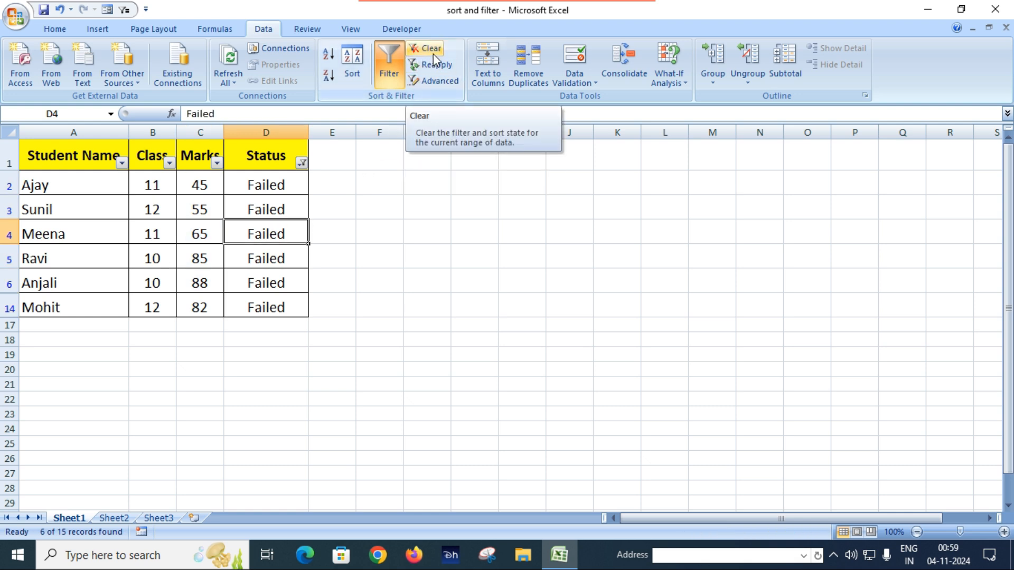
pyautogui.click(433, 51)
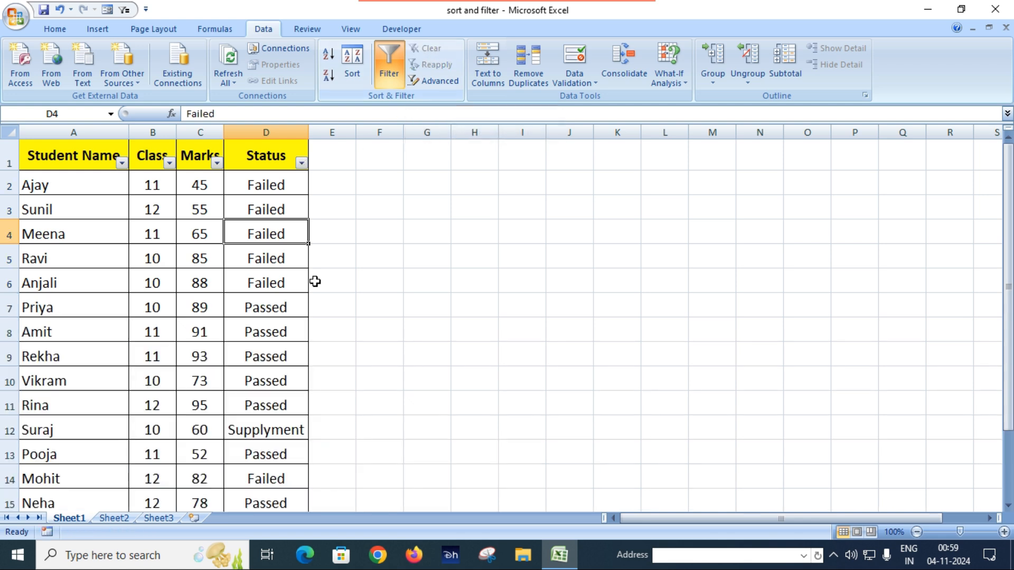
pyautogui.click(265, 351)
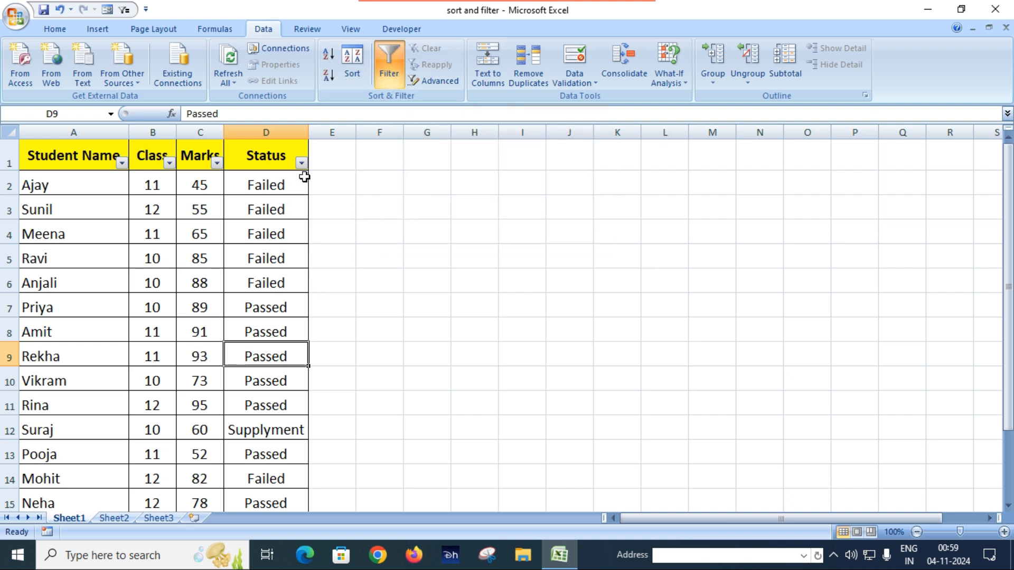
pyautogui.click(387, 74)
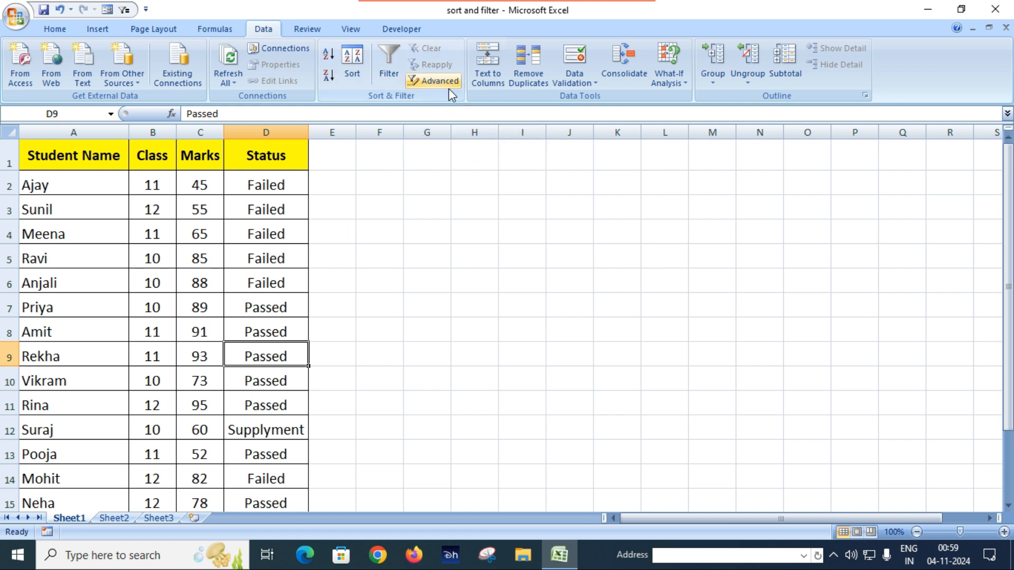
pyautogui.click(241, 253)
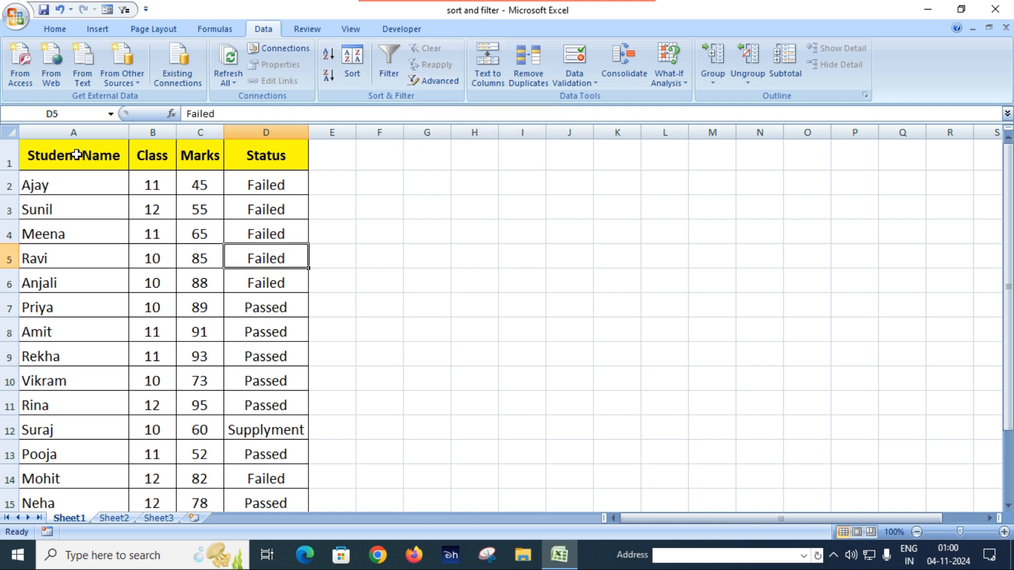
# - Copy the header row A1:D1 to K1 and fit column K's width to the Student Name heading
pyautogui.moveTo(72, 154); pyautogui.dragTo(282, 164)
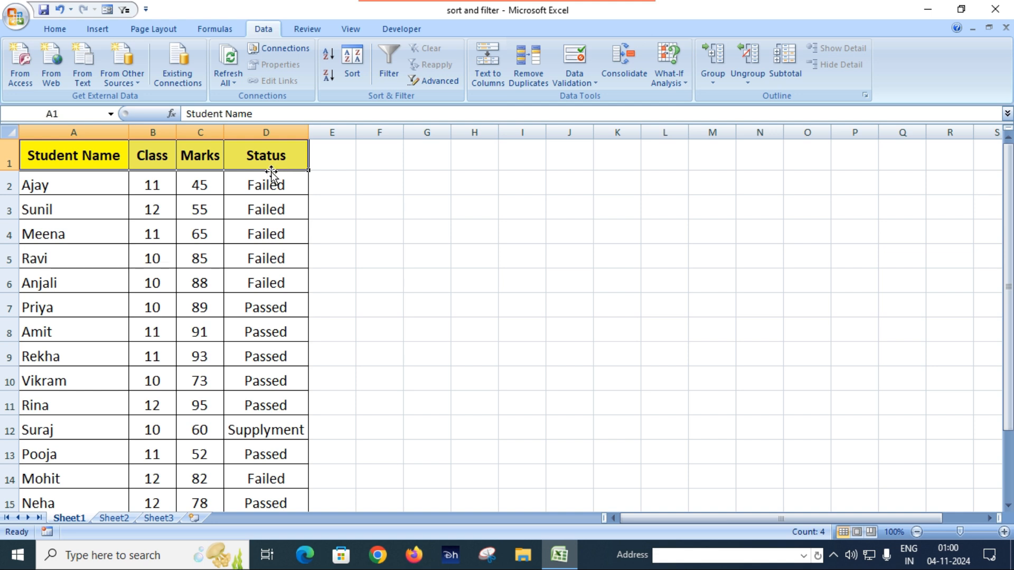
pyautogui.hotkey('ctrl', 'c')
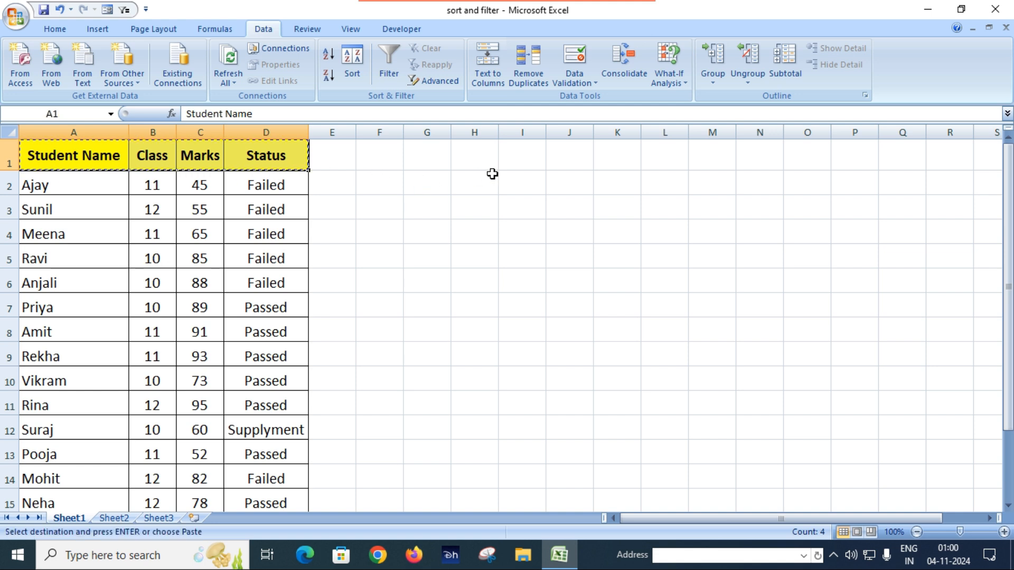
pyautogui.click(615, 160)
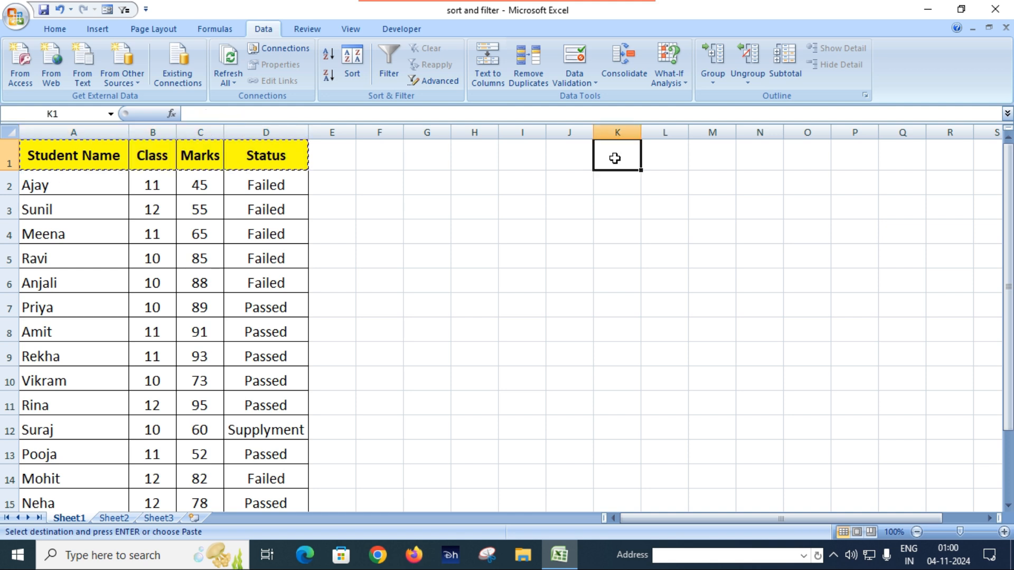
pyautogui.hotkey('ctrl', 'v')
pyautogui.click(601, 231)
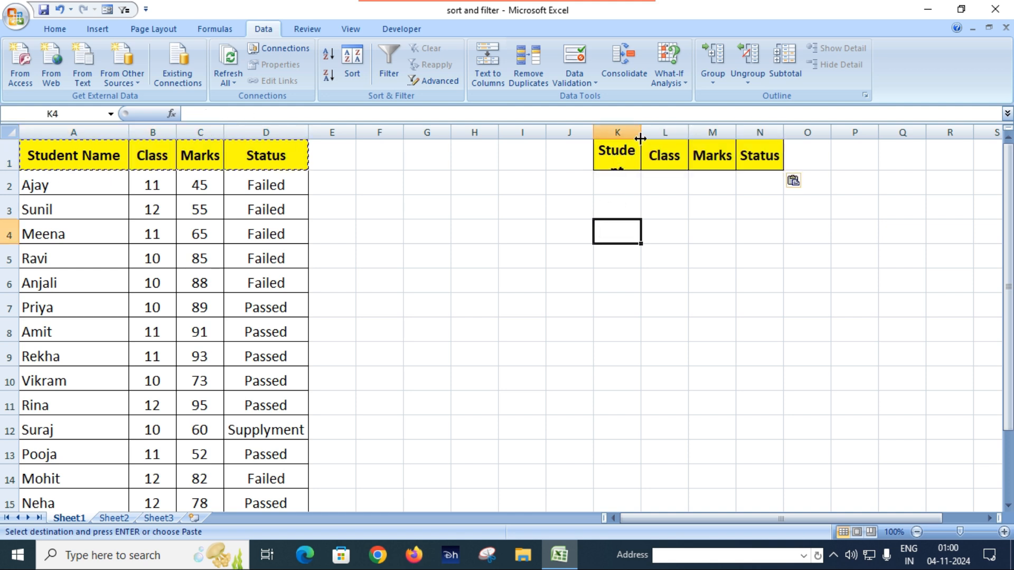
pyautogui.doubleClick(641, 131)
pyautogui.click(641, 131)
pyautogui.click(751, 278)
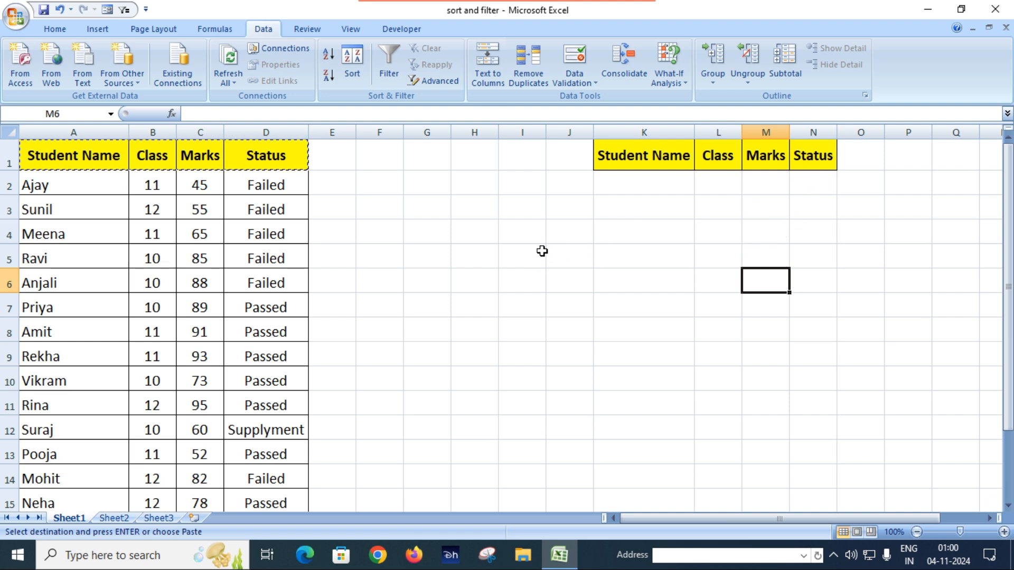
pyautogui.click(500, 253)
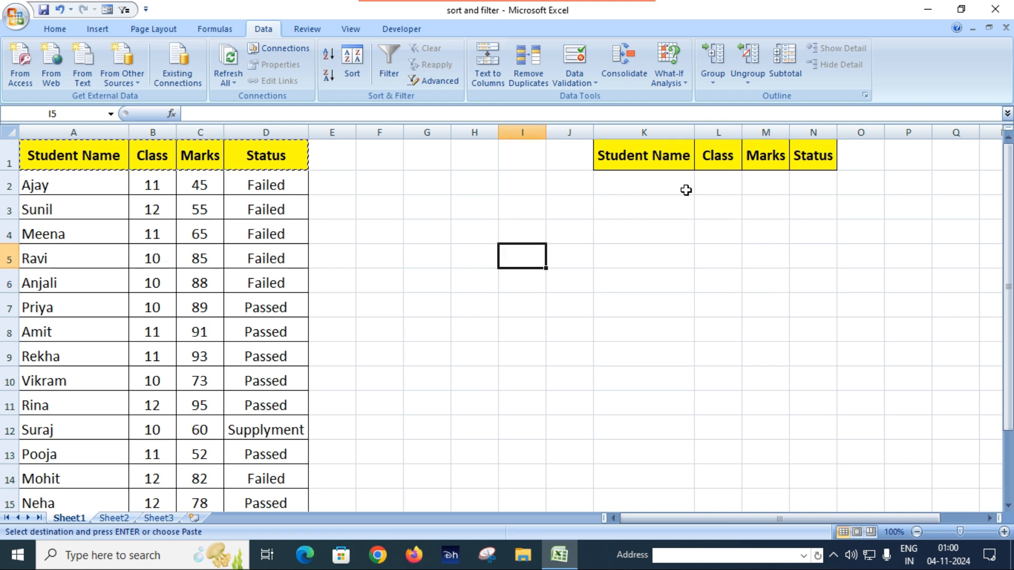
# - Enter the filter criteria under the copied headers: Class 10 in L2, Marks >80 in M2 and Status Passed in N2
pyautogui.click(716, 185)
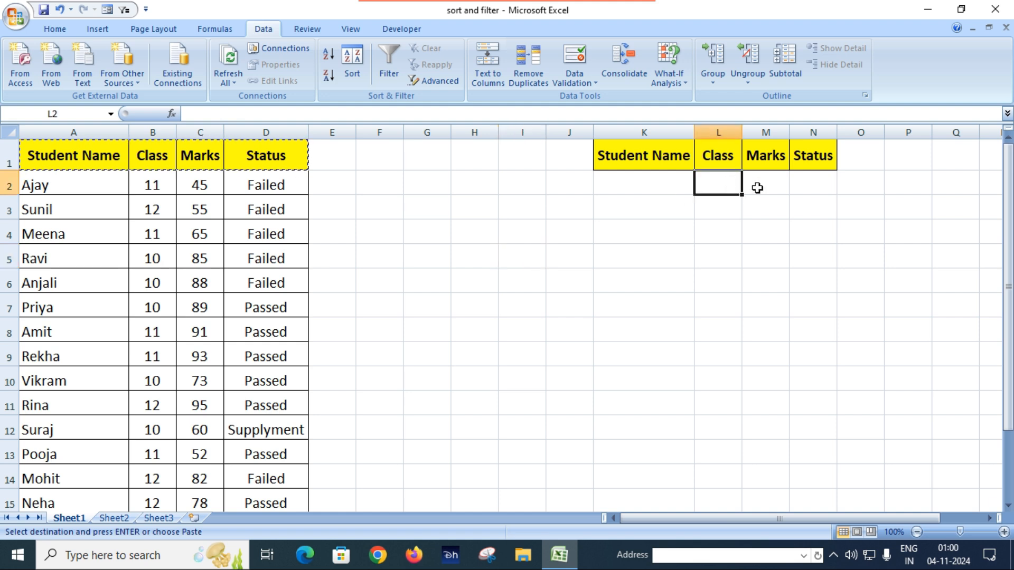
pyautogui.write('10')
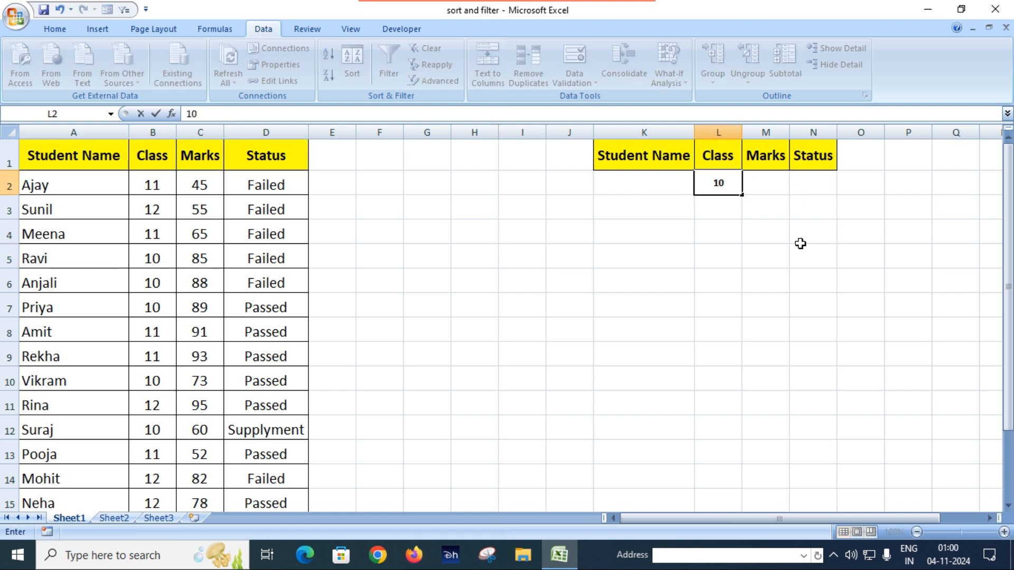
pyautogui.doubleClick(812, 267)
pyautogui.click(765, 182)
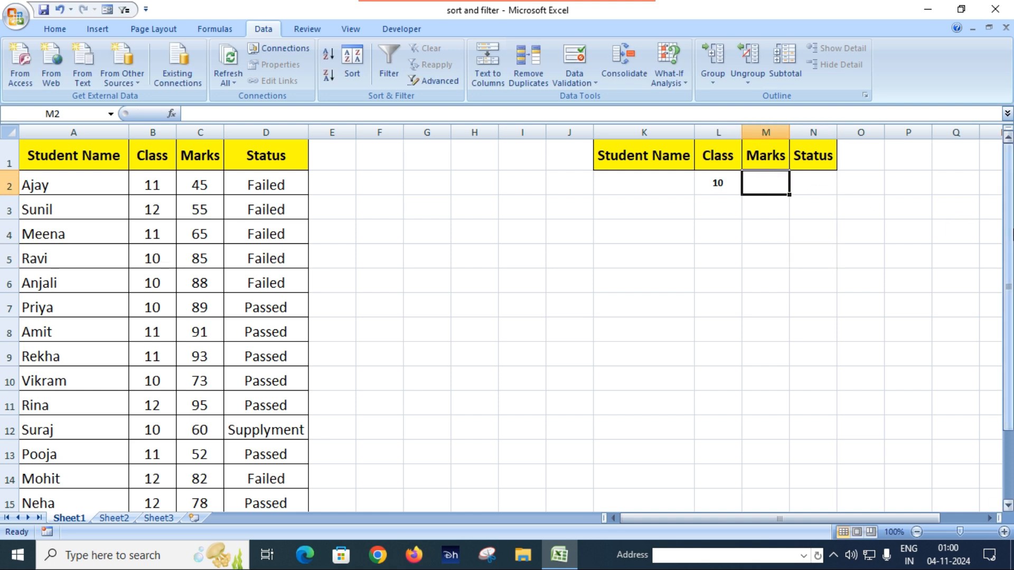
pyautogui.write('>80')
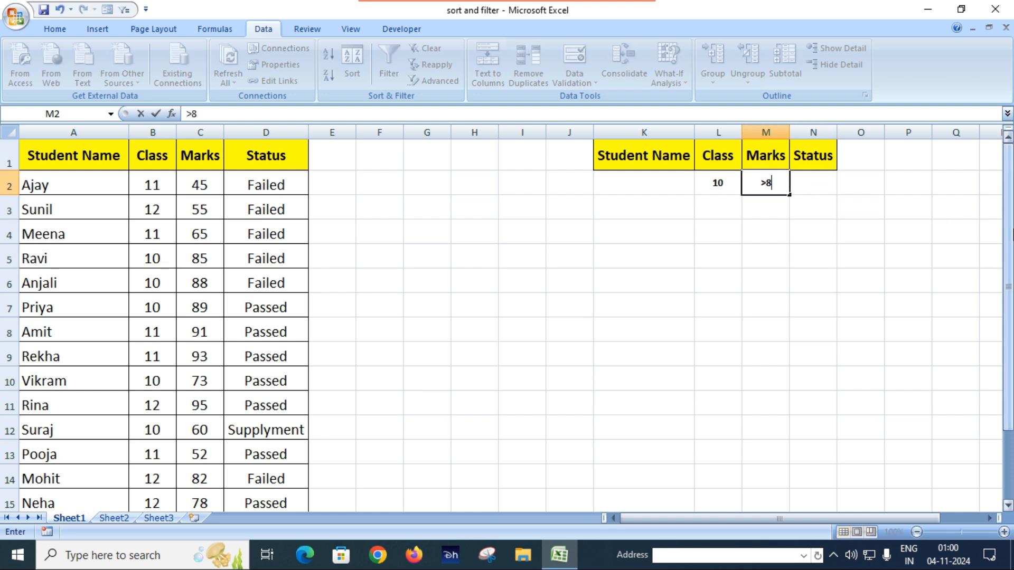
pyautogui.click(762, 284)
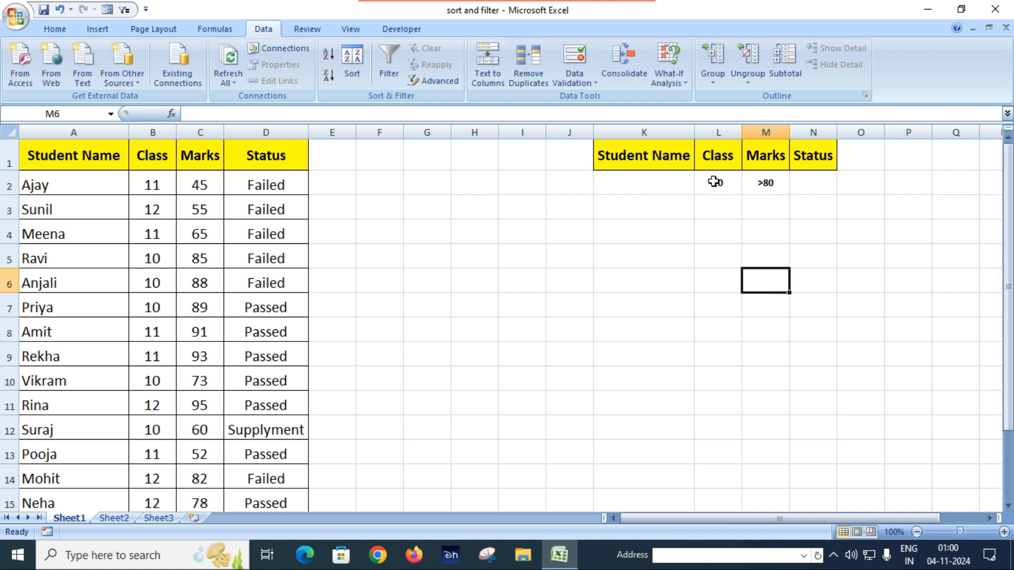
pyautogui.click(813, 186)
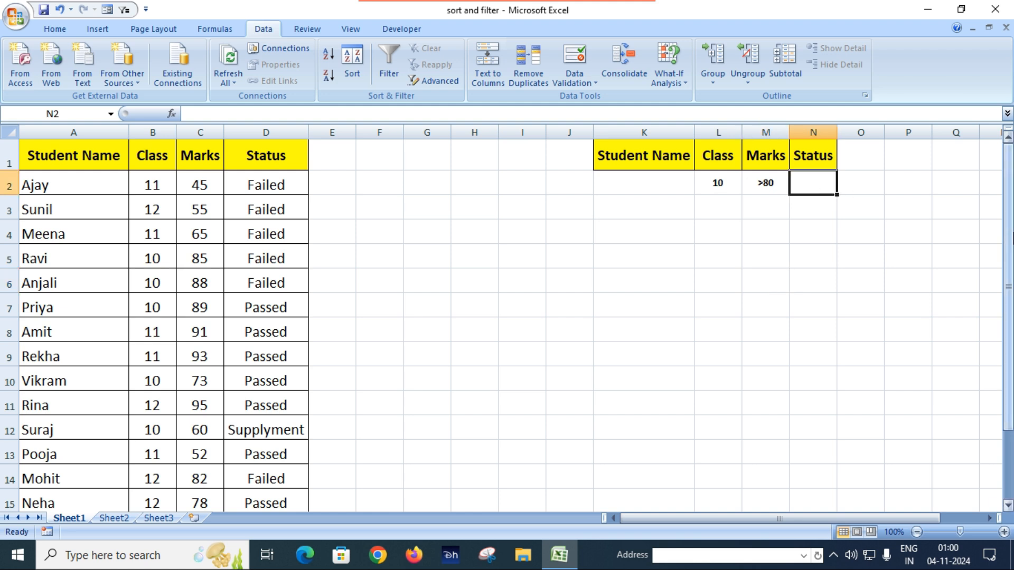
pyautogui.write('Passed')
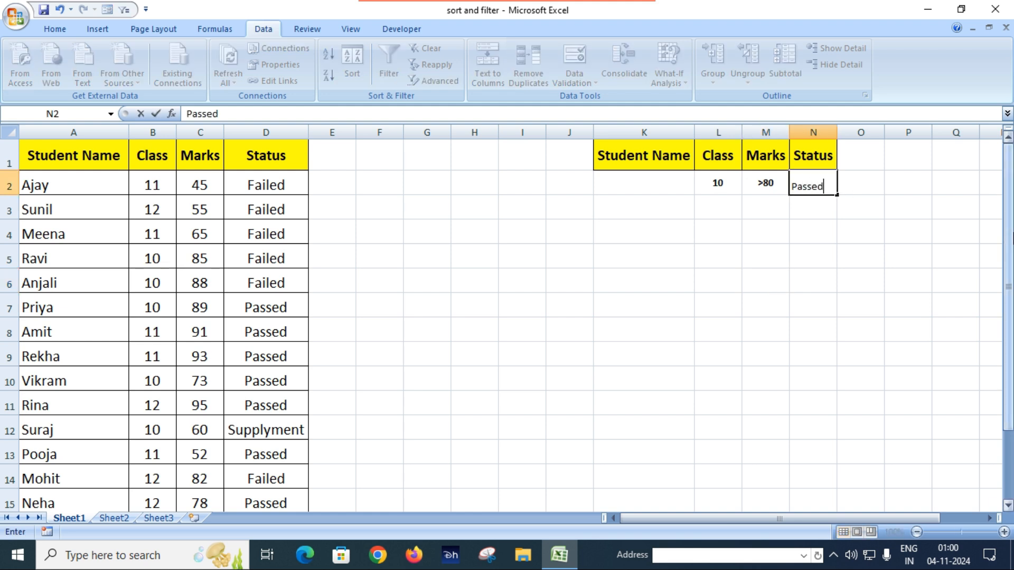
pyautogui.press('Return')
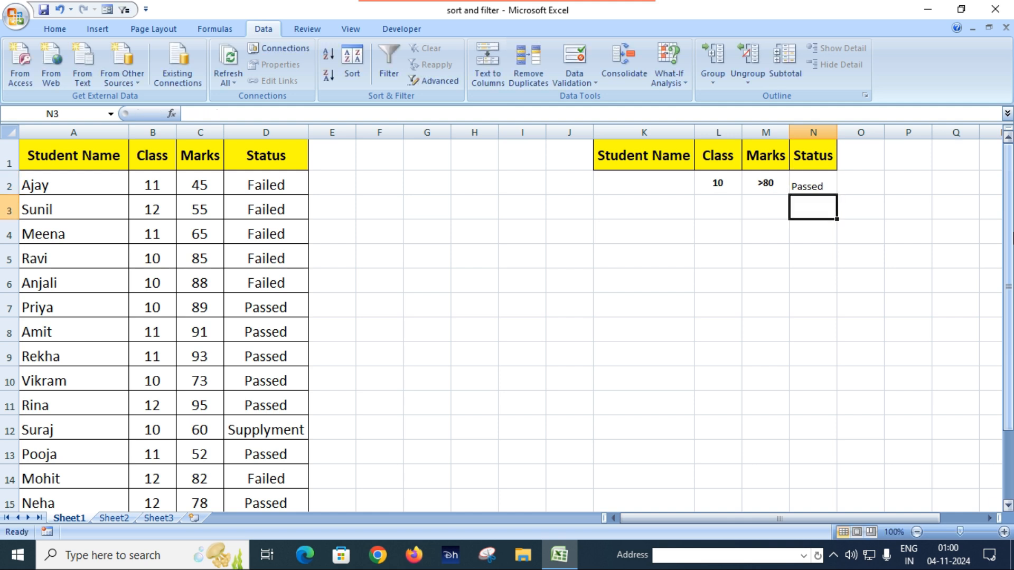
# - Compare the Class and Marks entries in B5:C6 with the criteria under the copied headers
pyautogui.click(712, 253)
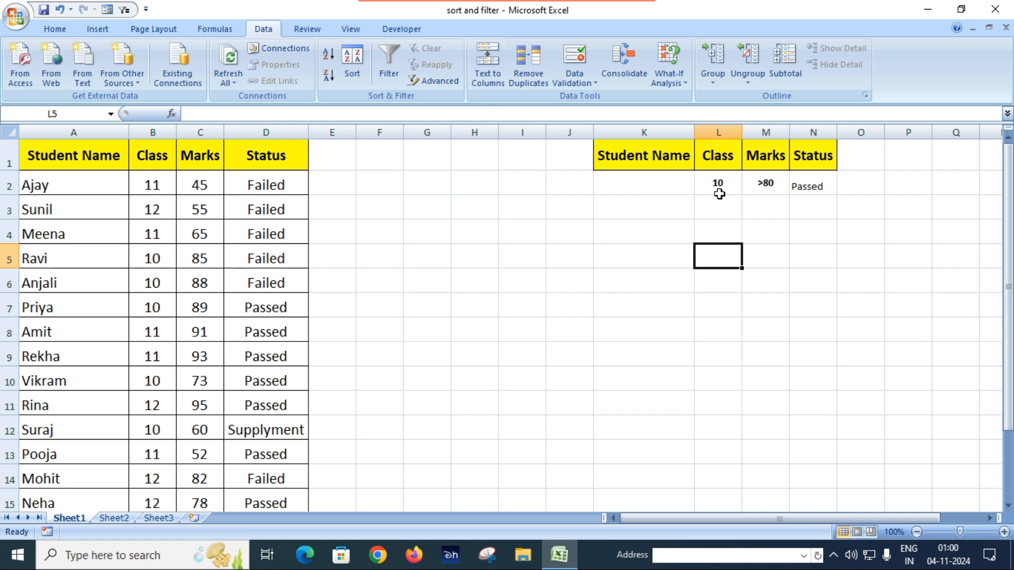
pyautogui.click(801, 219)
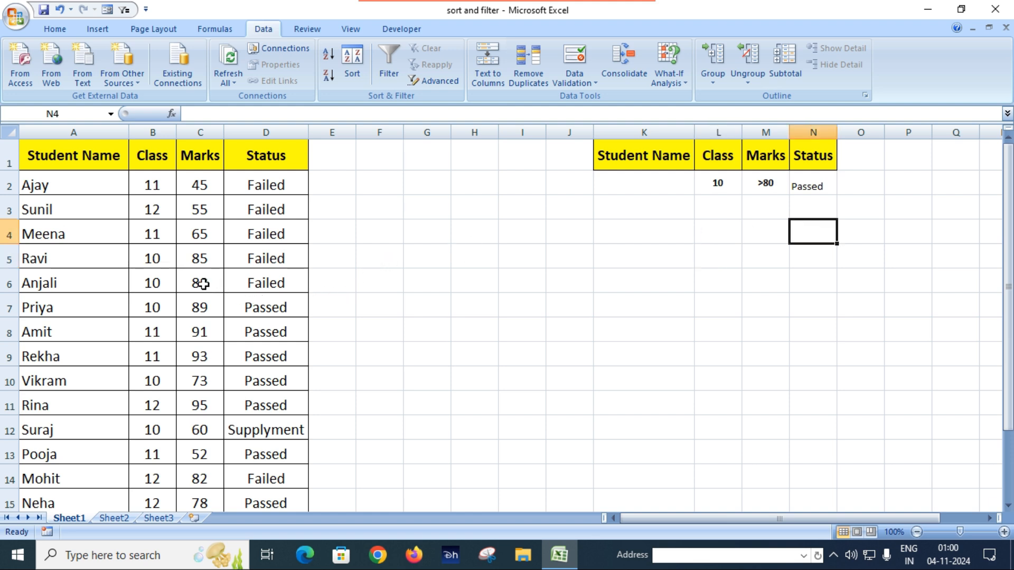
pyautogui.moveTo(153, 255); pyautogui.dragTo(195, 276)
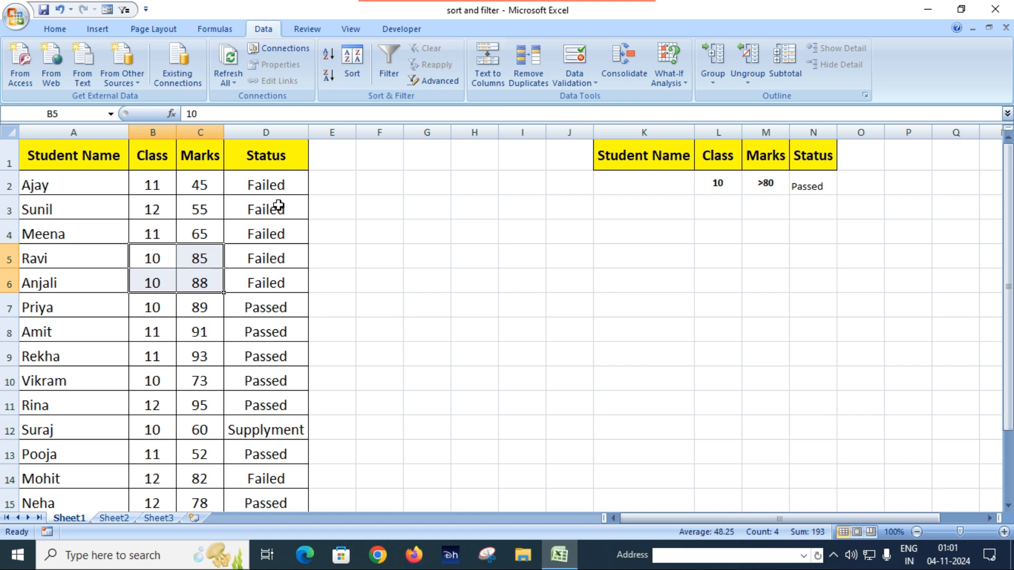
pyautogui.click(368, 271)
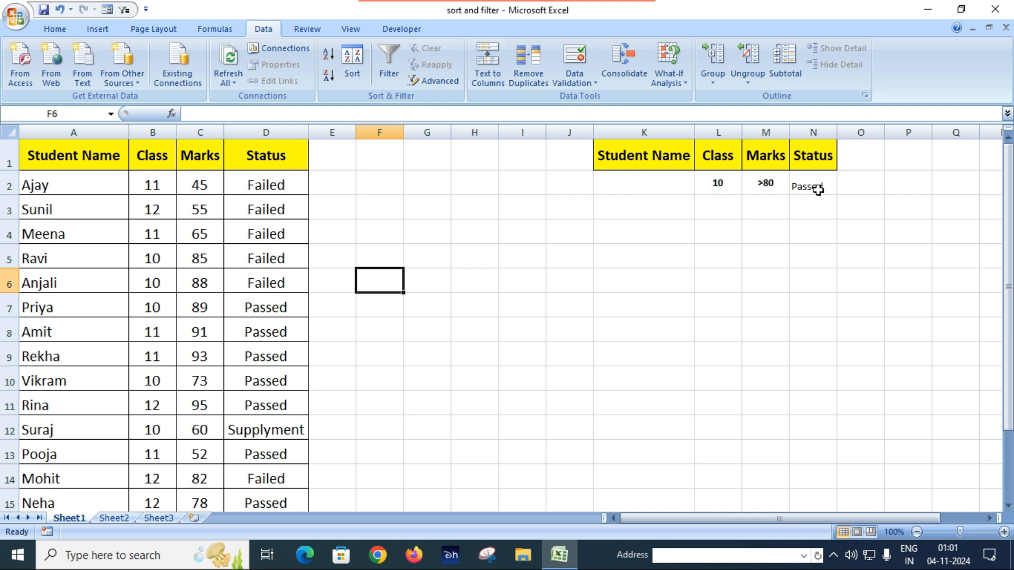
pyautogui.click(744, 254)
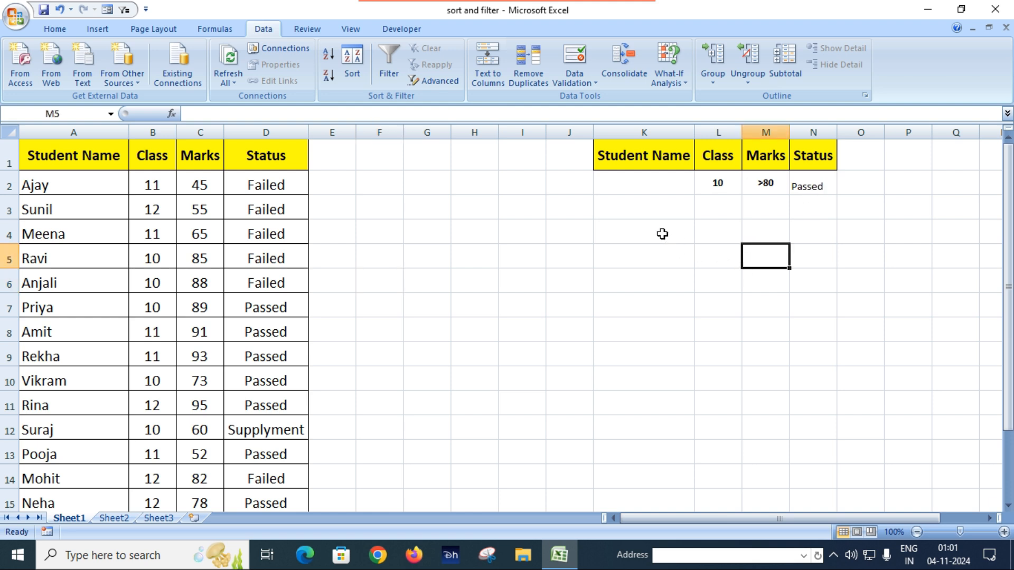
pyautogui.scroll(-2, 107, 295)
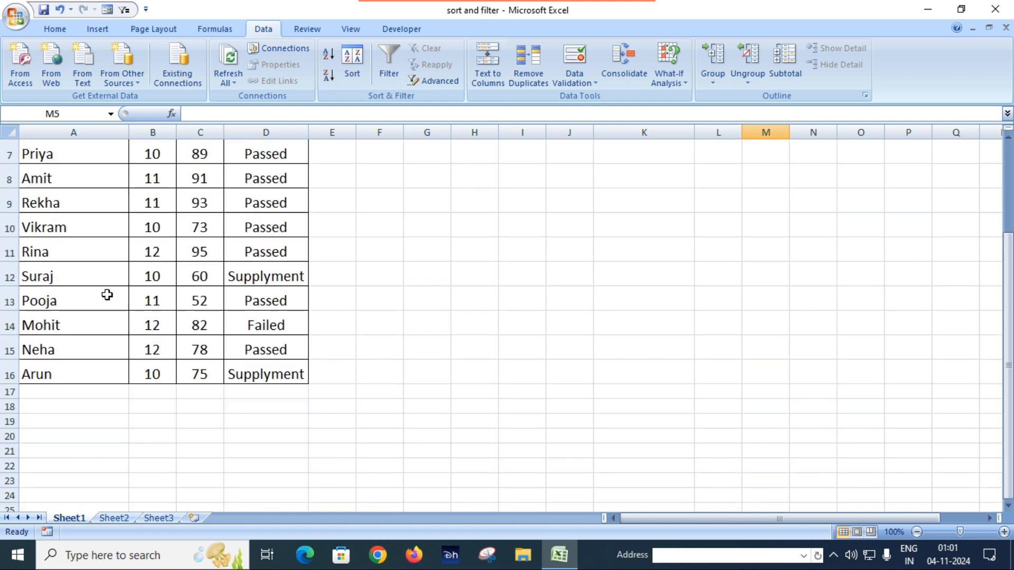
pyautogui.scroll(2, 107, 294)
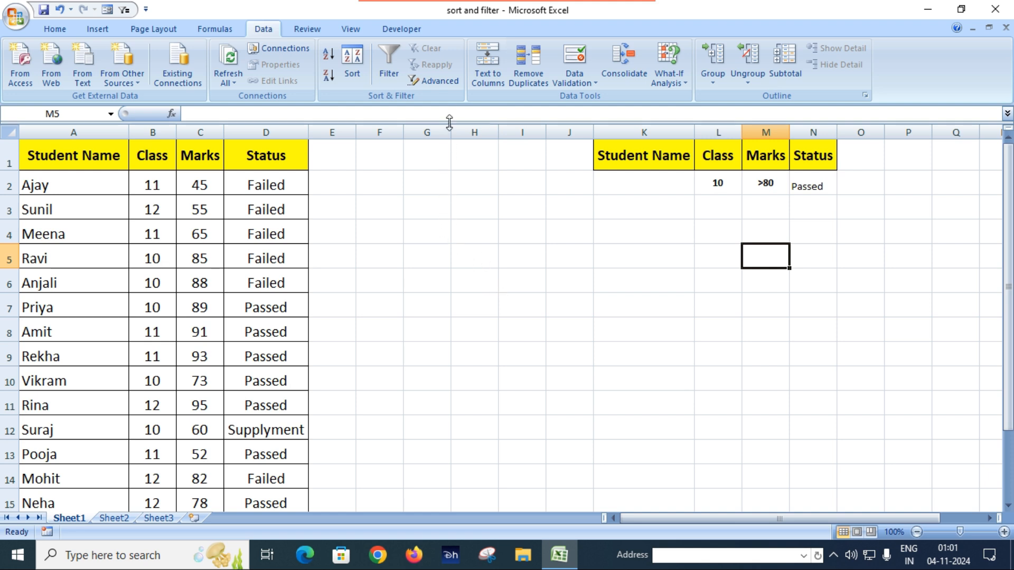
pyautogui.click(441, 82)
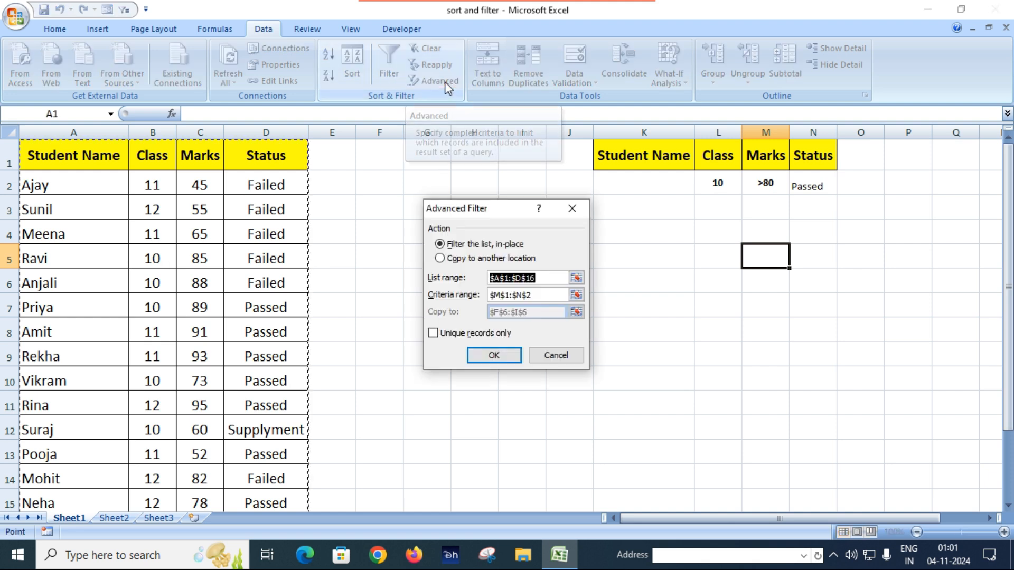
pyautogui.moveTo(512, 214); pyautogui.dragTo(542, 241)
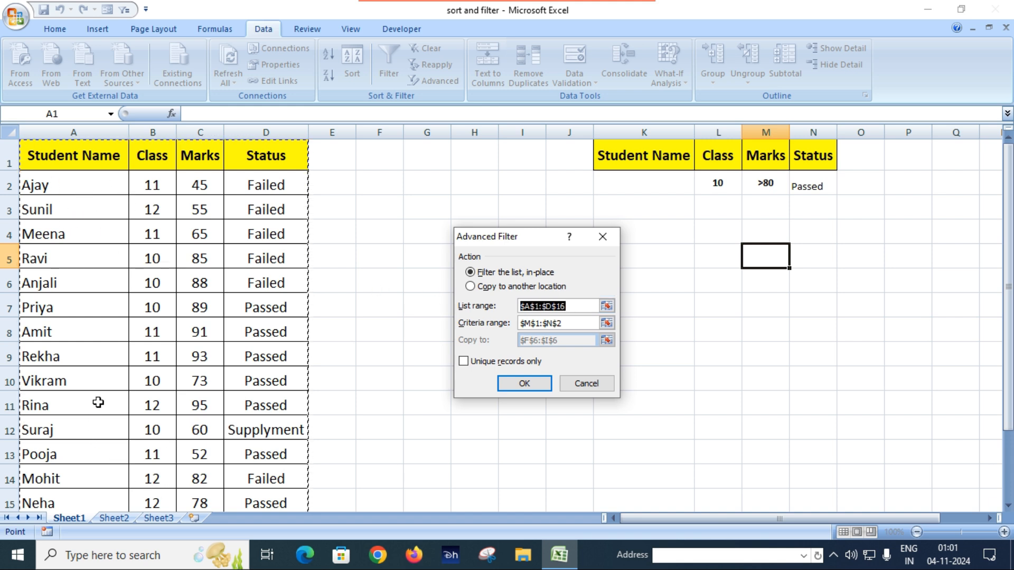
pyautogui.click(586, 389)
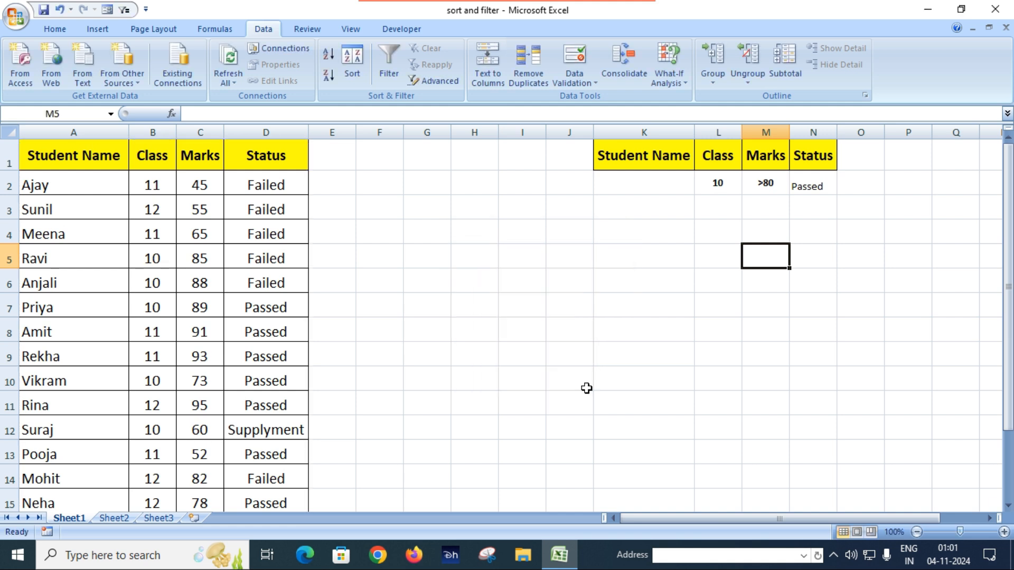
# - Apply an in-place advanced filter to the student table A1:D16 using K1:N2 as the criteria range
pyautogui.click(373, 303)
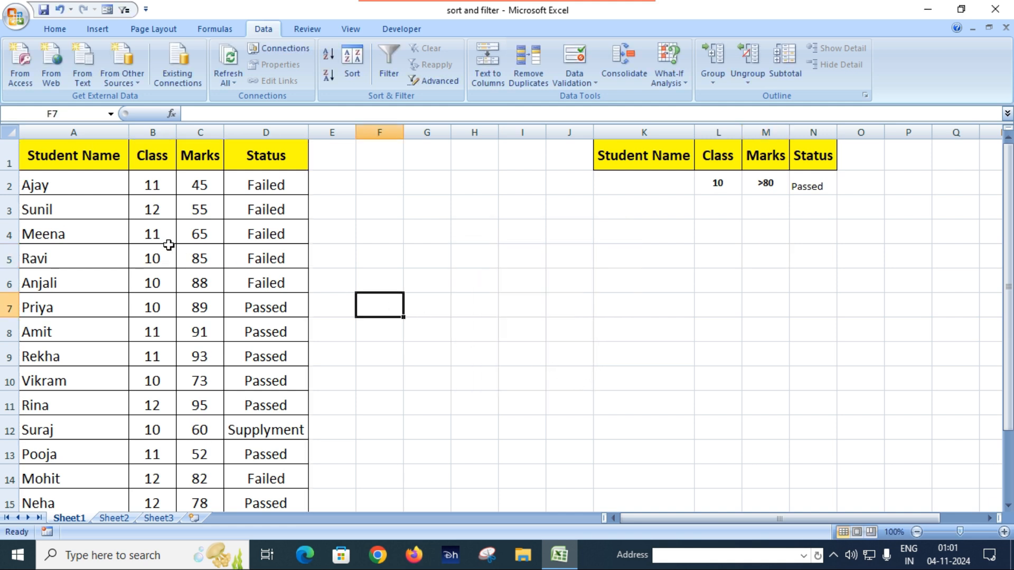
pyautogui.doubleClick(154, 233)
pyautogui.click(197, 264)
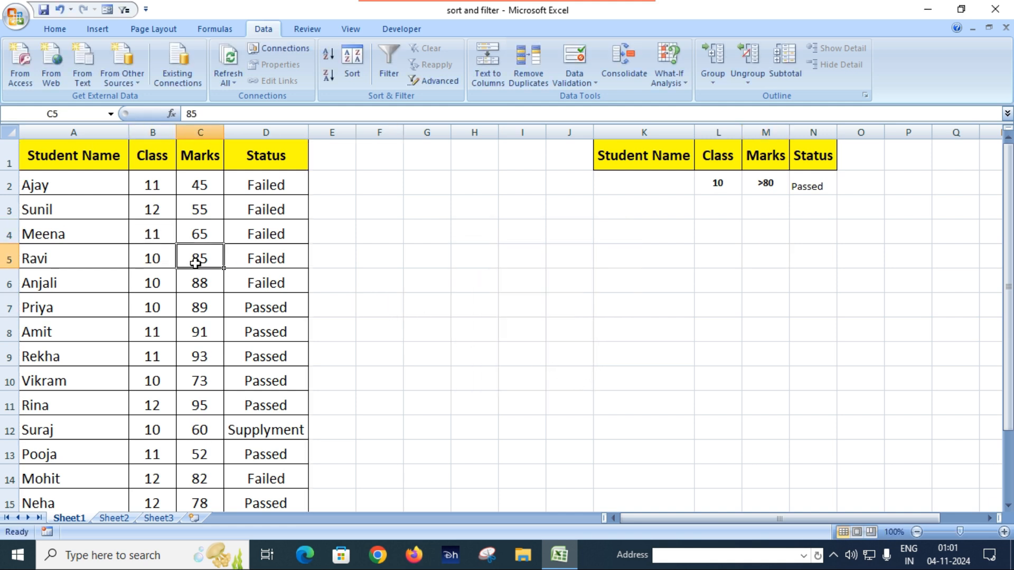
pyautogui.click(445, 82)
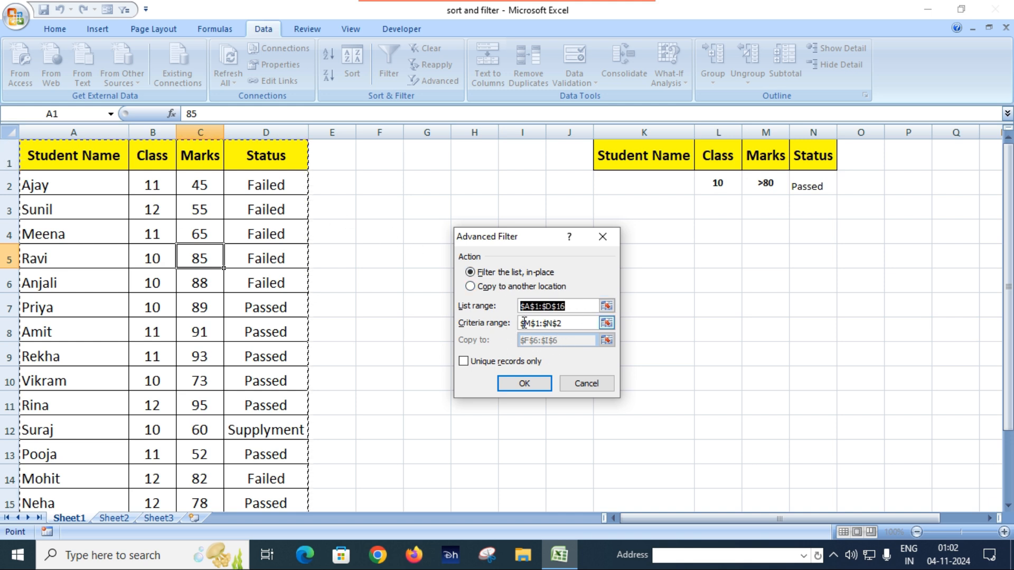
pyautogui.click(573, 321)
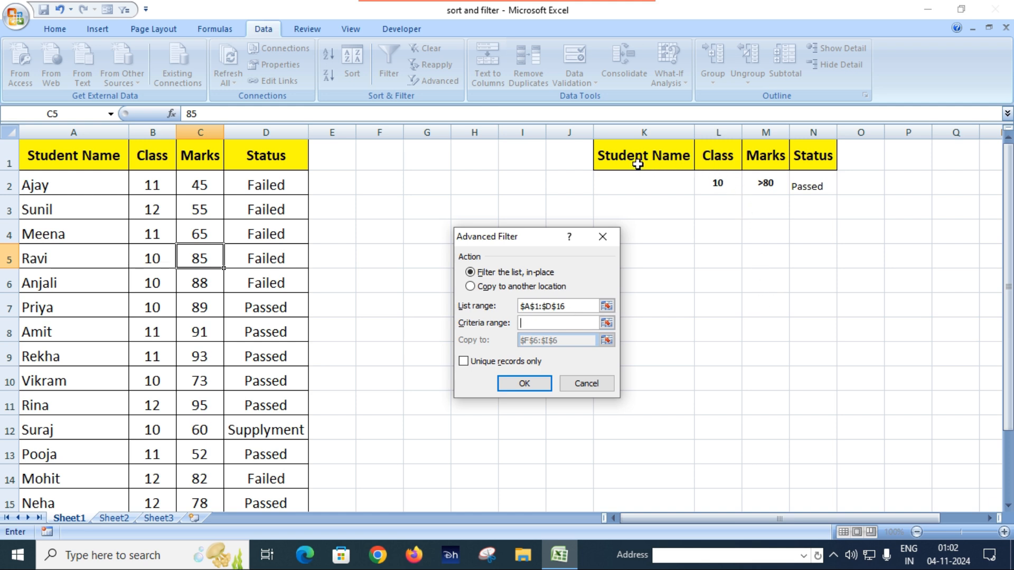
pyautogui.moveTo(627, 156); pyautogui.dragTo(800, 188)
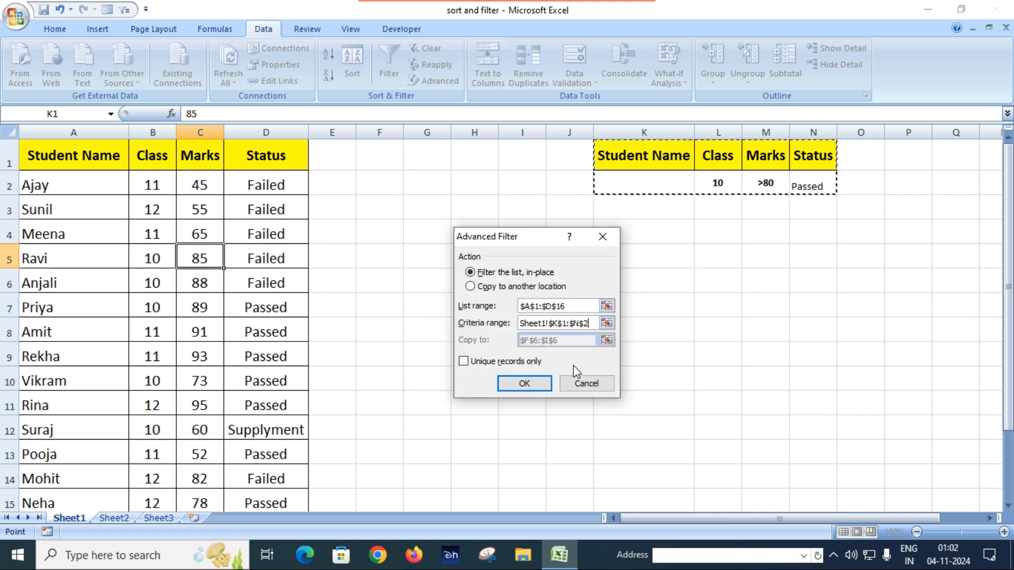
pyautogui.click(529, 386)
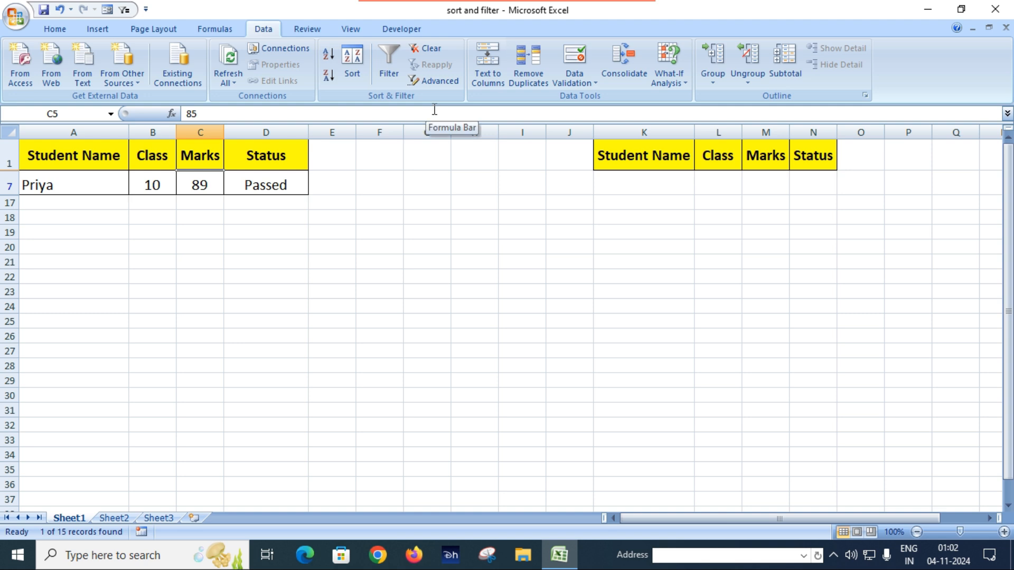
# - Clear the advanced filter to restore all records and change the Class criterion in L2 to 11
pyautogui.click(442, 51)
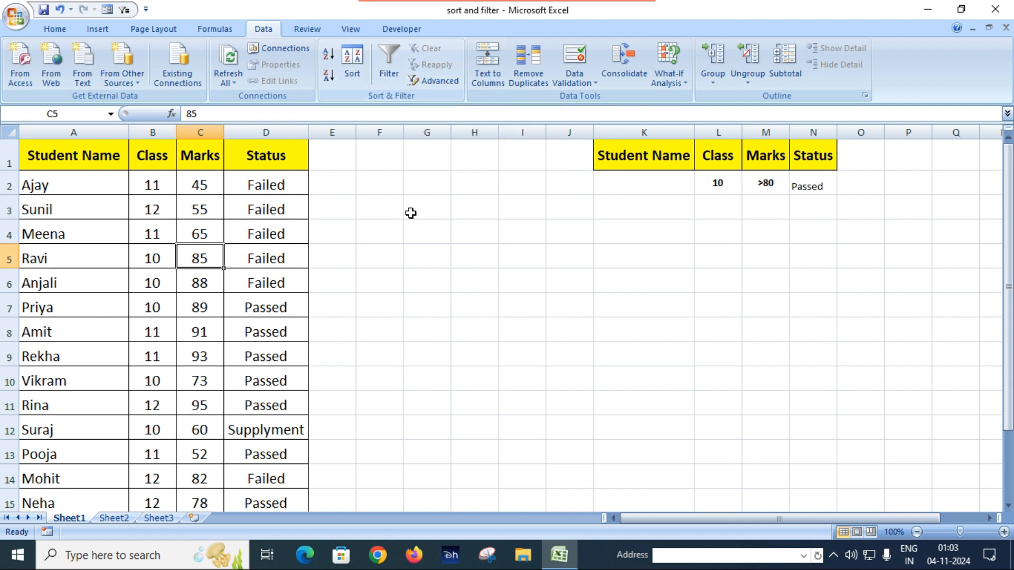
pyautogui.click(715, 182)
pyautogui.write('11')
pyautogui.press('Return')
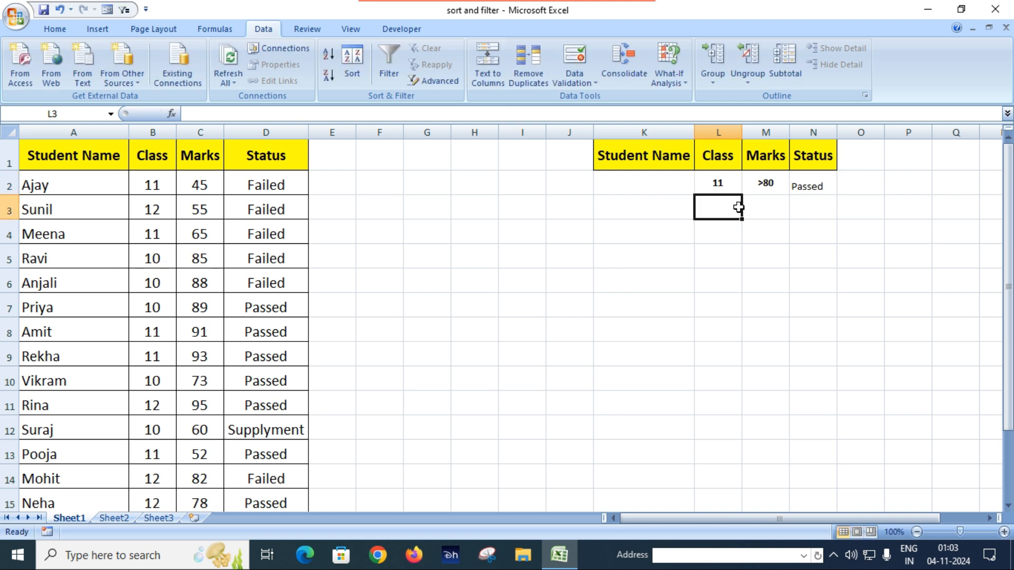
# - Start a new advanced filter and set its list range to the student table A1:D16
pyautogui.click(440, 82)
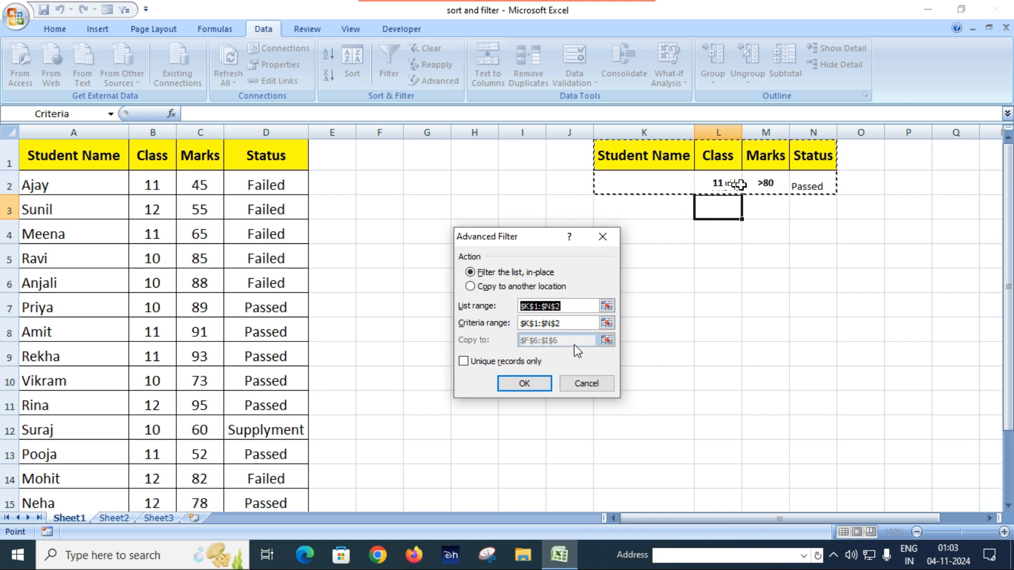
pyautogui.click(204, 261)
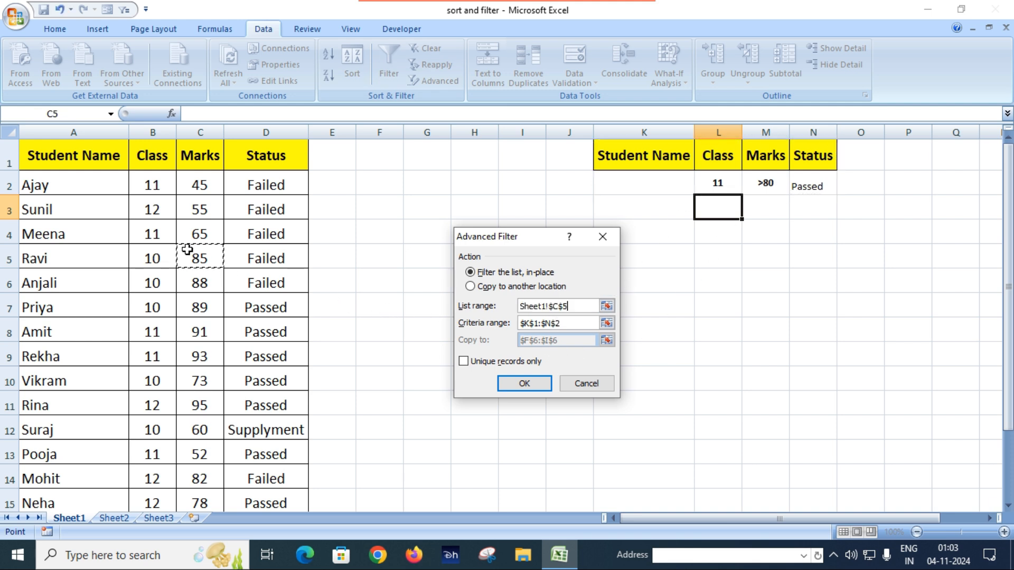
pyautogui.click(585, 304)
pyautogui.press('BackSpace')
pyautogui.press('BackSpace')
pyautogui.press('BackSpace')
pyautogui.press('BackSpace')
pyautogui.press('BackSpace')
pyautogui.press('BackSpace')
pyautogui.press('BackSpace')
pyautogui.press('BackSpace')
pyautogui.press('BackSpace')
pyautogui.press('BackSpace')
pyautogui.press('BackSpace')
pyautogui.write('S')
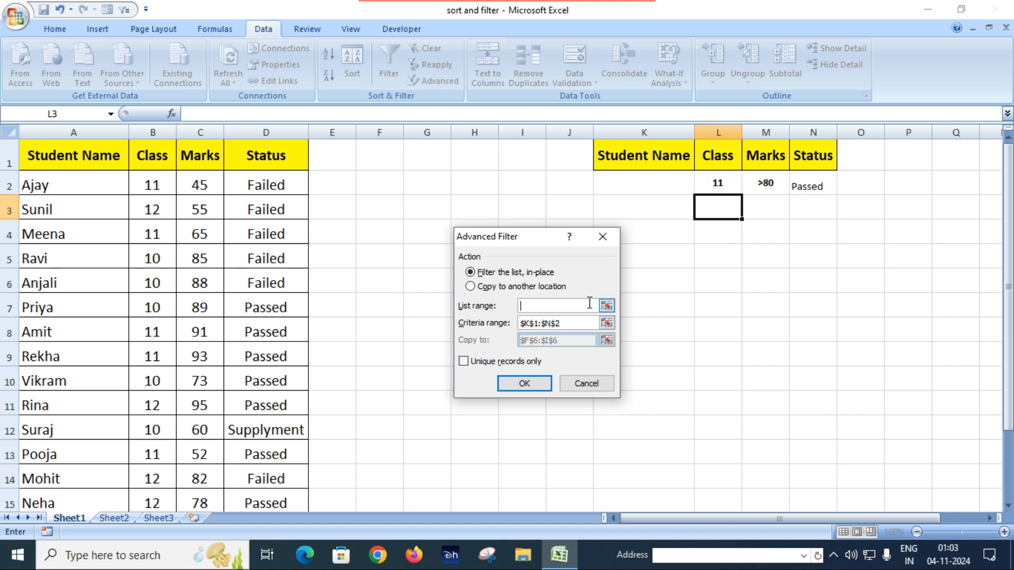
pyautogui.moveTo(86, 158); pyautogui.dragTo(267, 466)
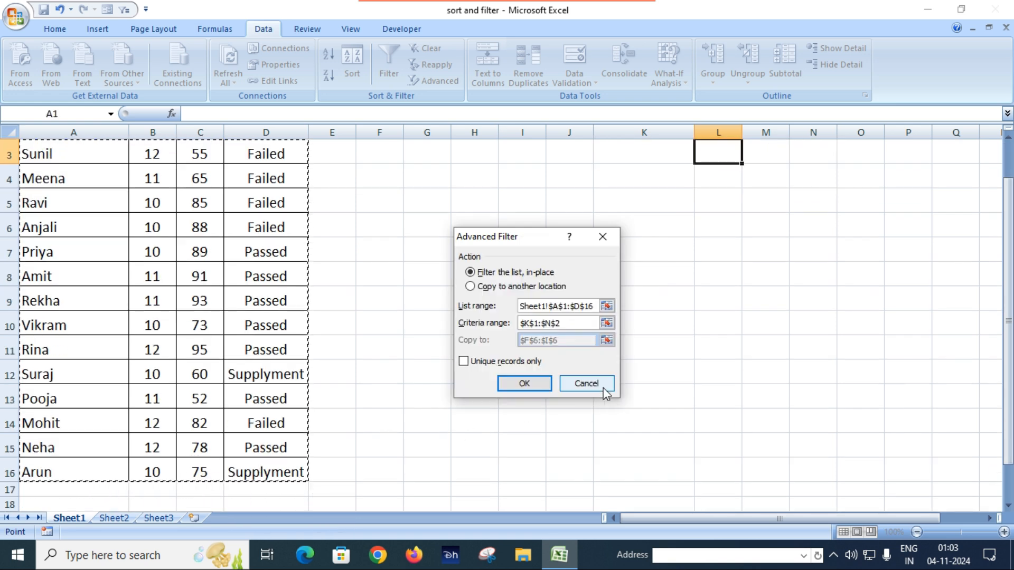
pyautogui.scroll(1, 577, 323)
# - Reselect K1:N2 as the criteria range and apply the advanced filter in place
pyautogui.click(571, 323)
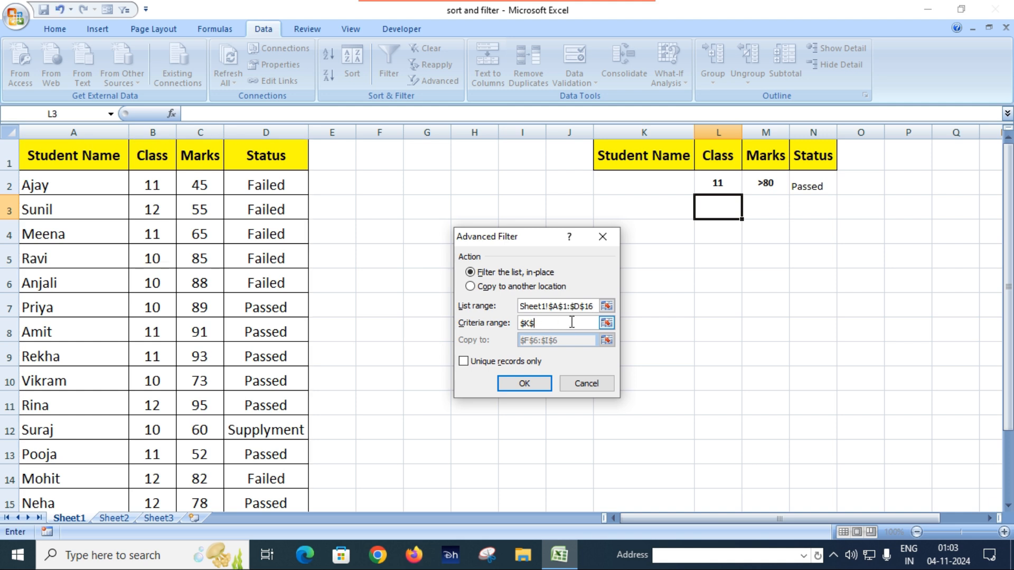
pyautogui.moveTo(631, 161); pyautogui.dragTo(833, 191)
pyautogui.click(834, 191)
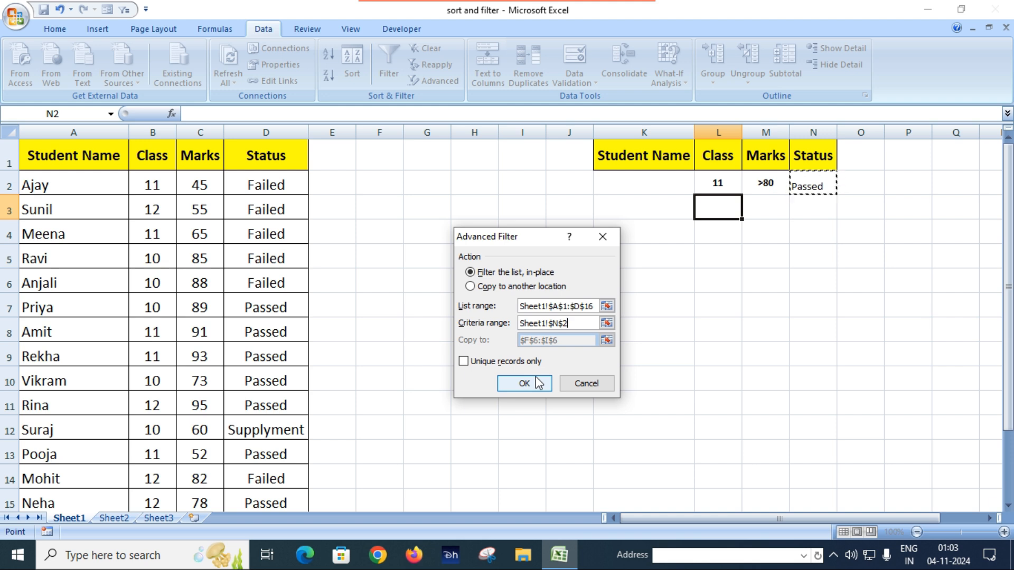
pyautogui.click(578, 322)
pyautogui.press('BackSpace')
pyautogui.press('BackSpace')
pyautogui.press('BackSpace')
pyautogui.press('BackSpace')
pyautogui.press('BackSpace')
pyautogui.press('BackSpace')
pyautogui.press('BackSpace')
pyautogui.press('BackSpace')
pyautogui.press('BackSpace')
pyautogui.press('BackSpace')
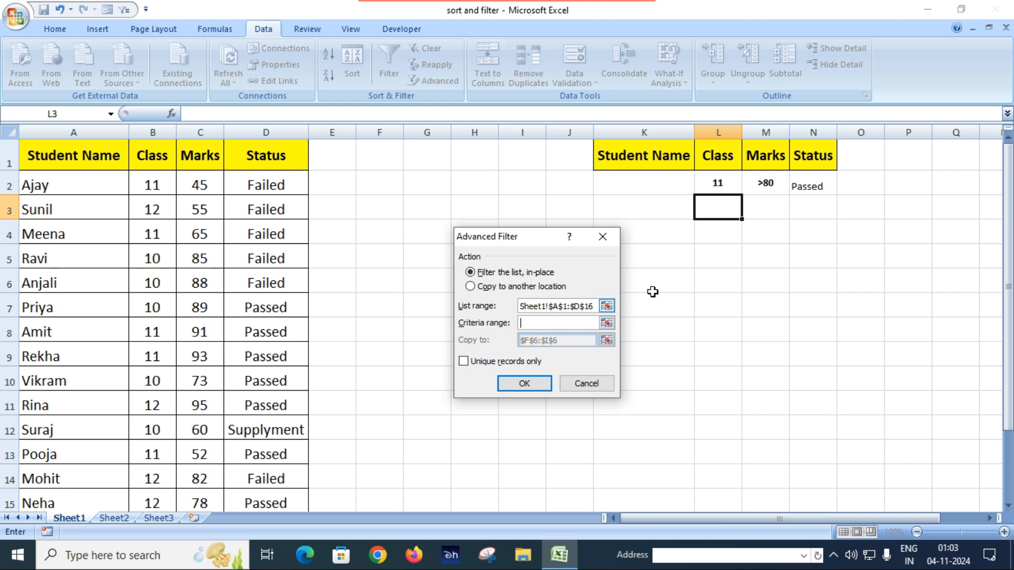
pyautogui.moveTo(639, 154); pyautogui.dragTo(798, 187)
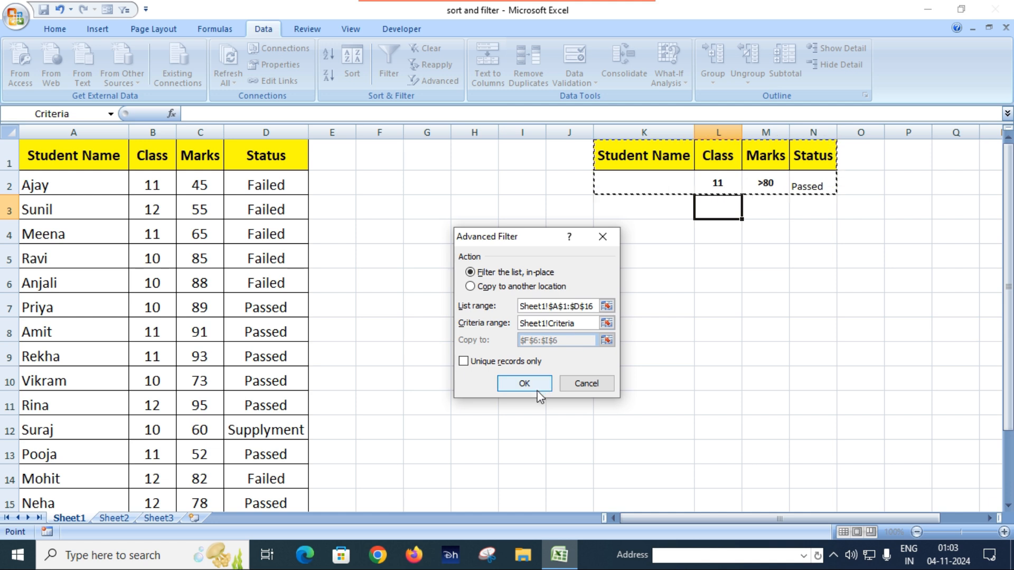
pyautogui.click(525, 383)
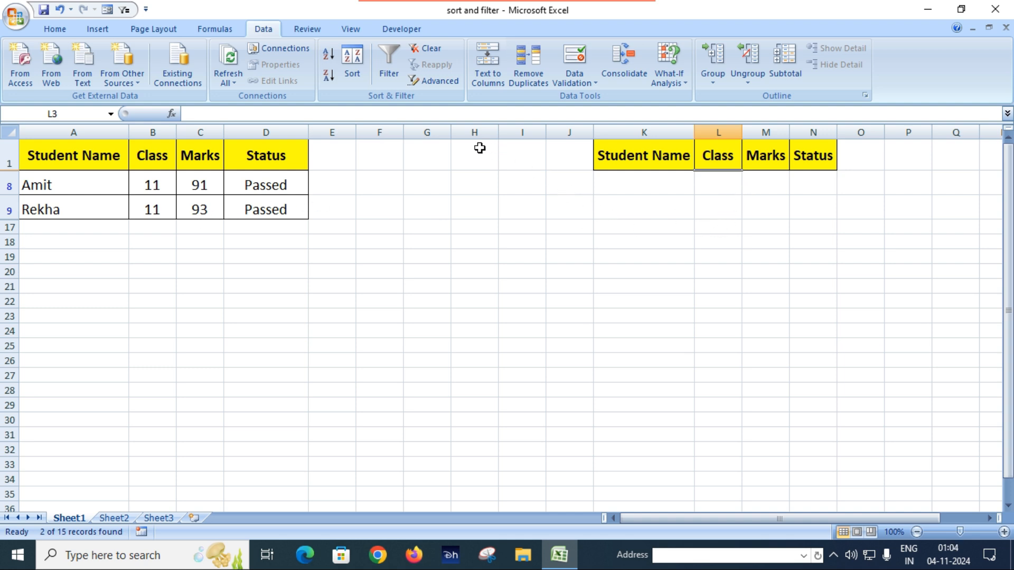
# - Clear the advanced filter and delete the Marks criterion from M2, keeping the Class and Status criteria
pyautogui.click(422, 49)
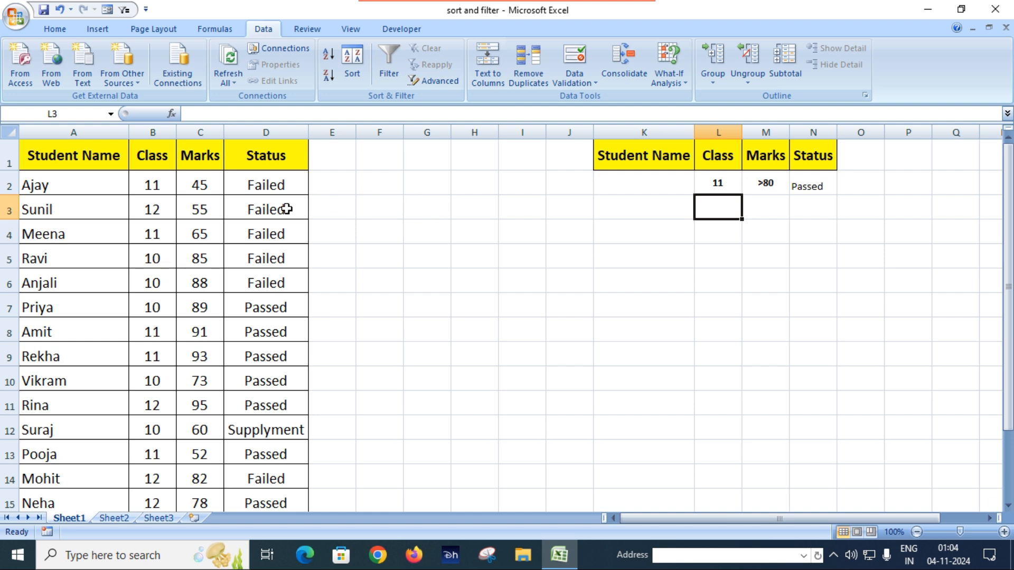
pyautogui.click(467, 255)
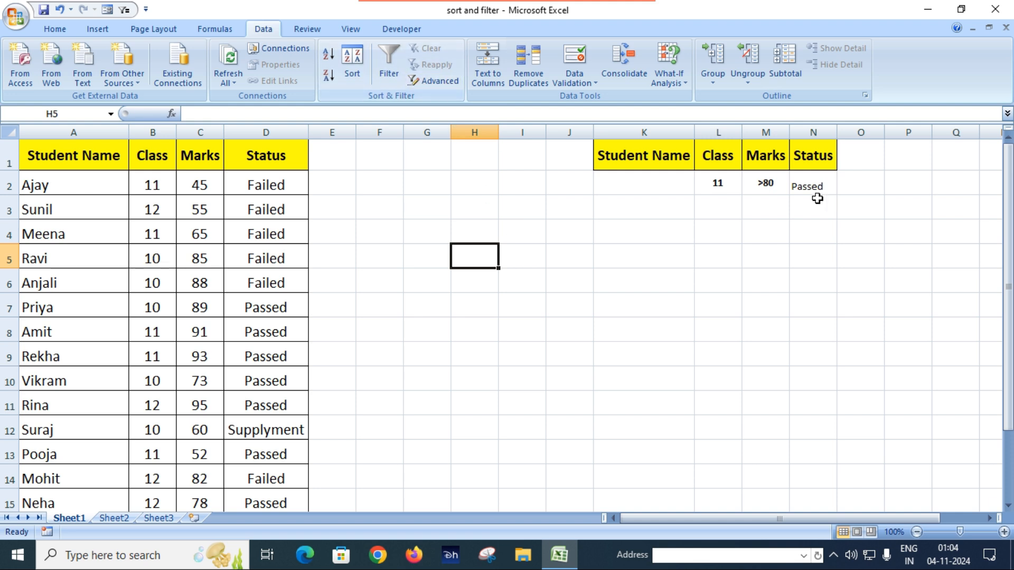
pyautogui.click(765, 184)
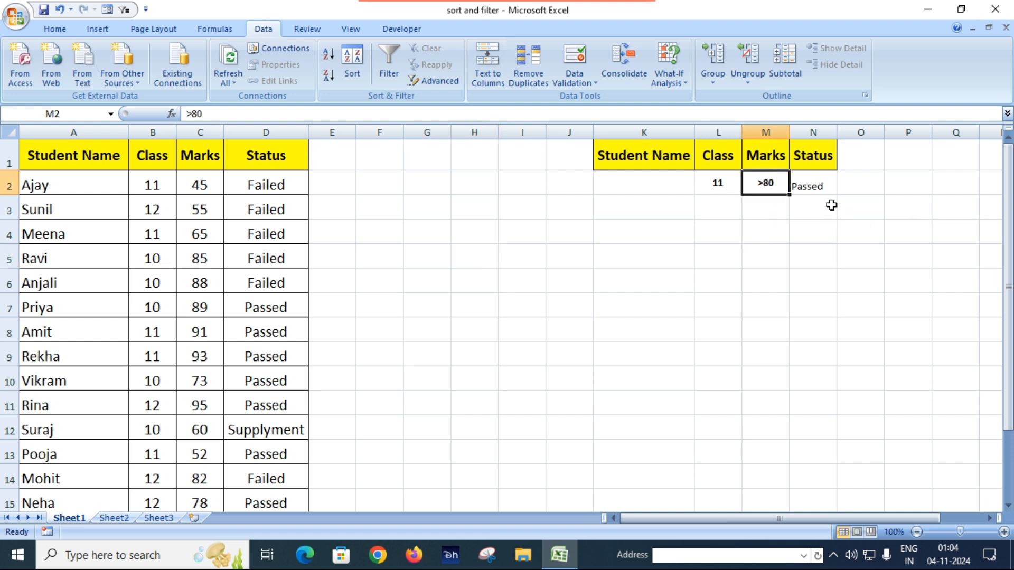
pyautogui.press('Delete')
pyautogui.click(774, 252)
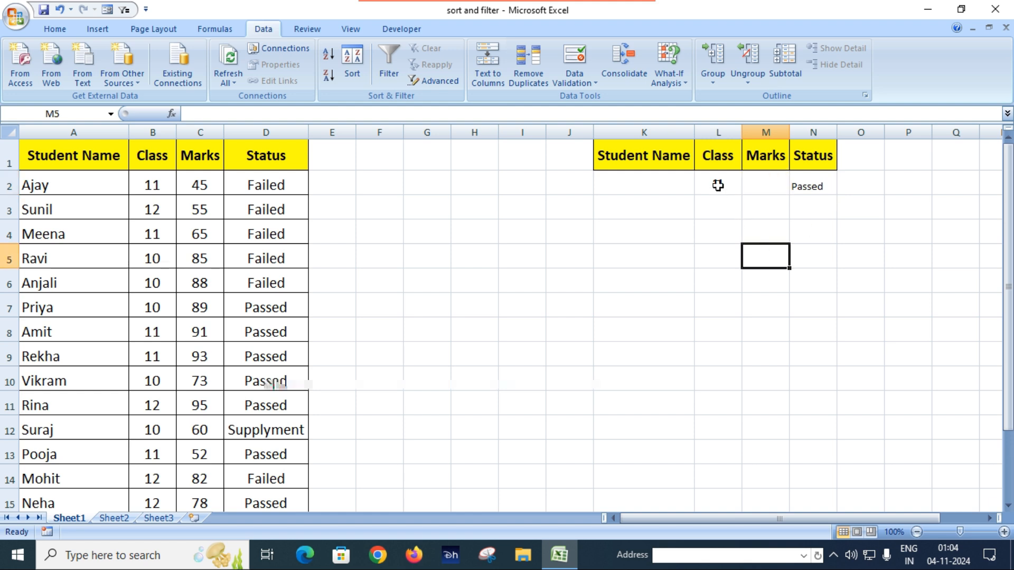
pyautogui.click(717, 185)
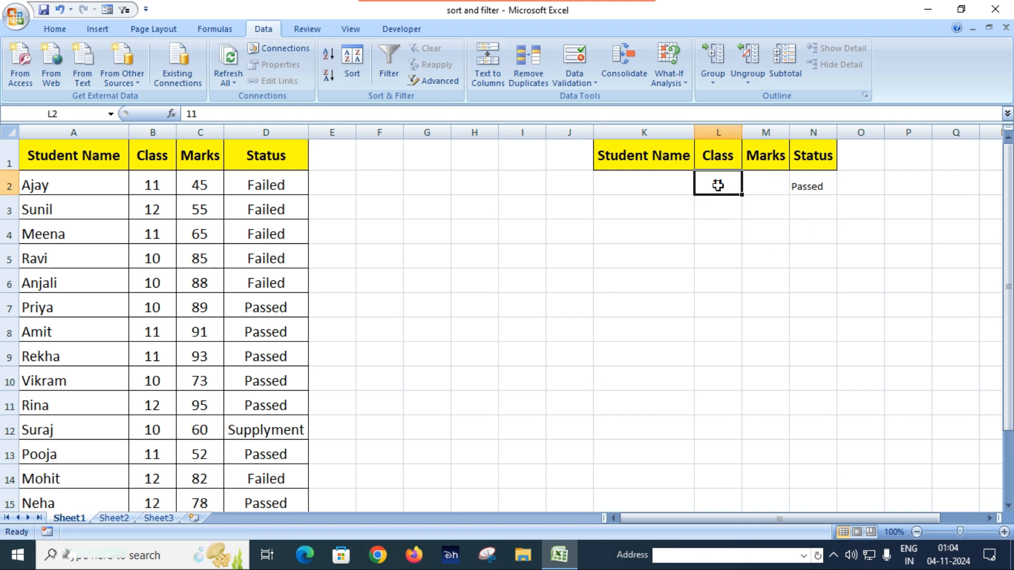
pyautogui.click(824, 194)
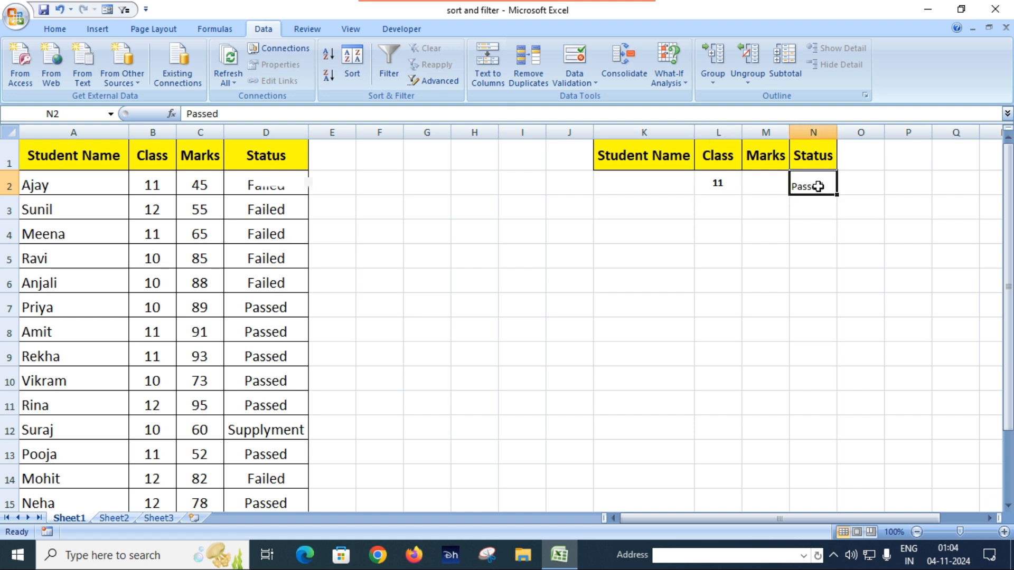
# - Start a new advanced filter on the student table A1:D16 and reselect K1:N2 as the criteria range
pyautogui.click(515, 237)
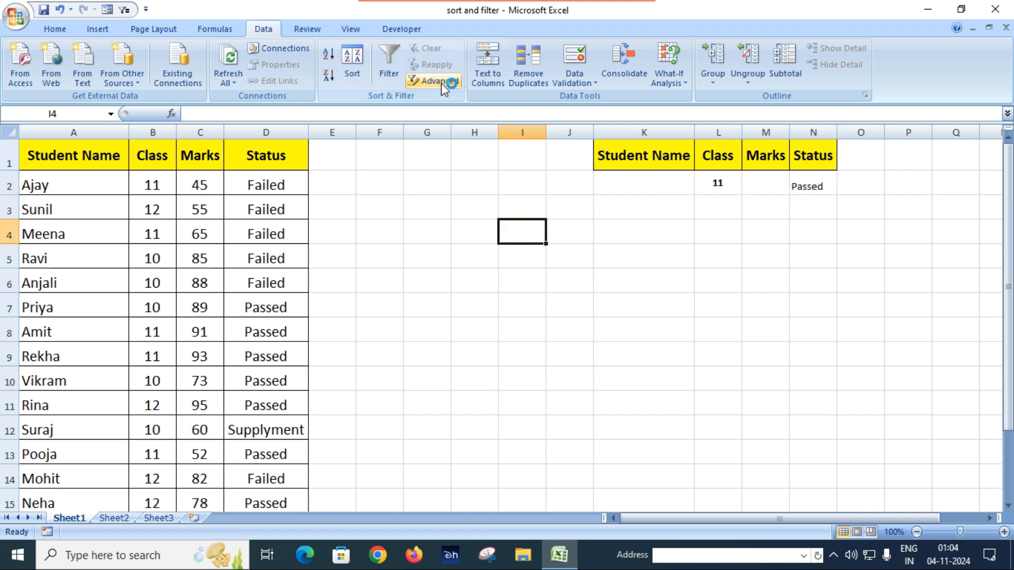
pyautogui.click(219, 258)
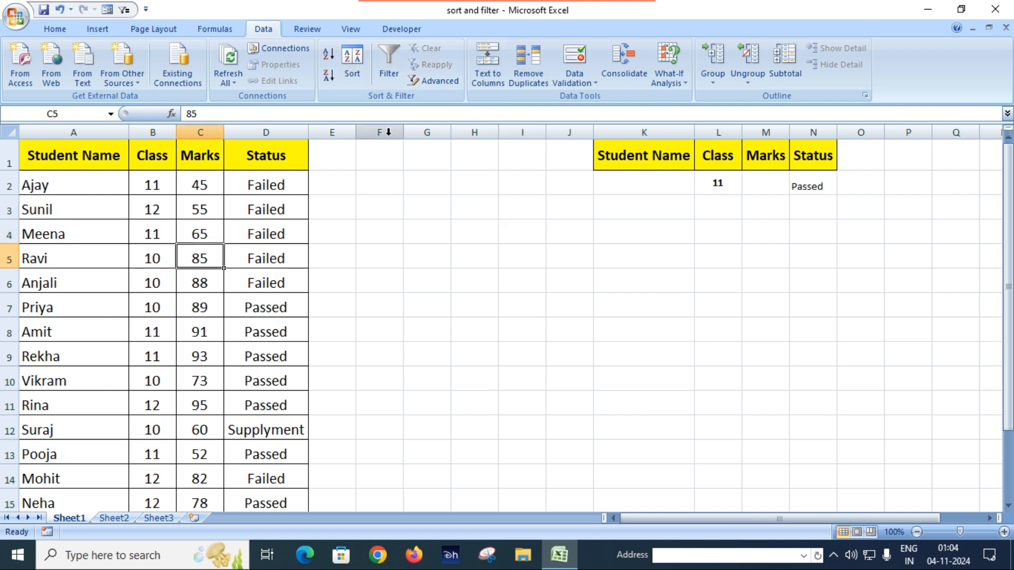
pyautogui.click(449, 81)
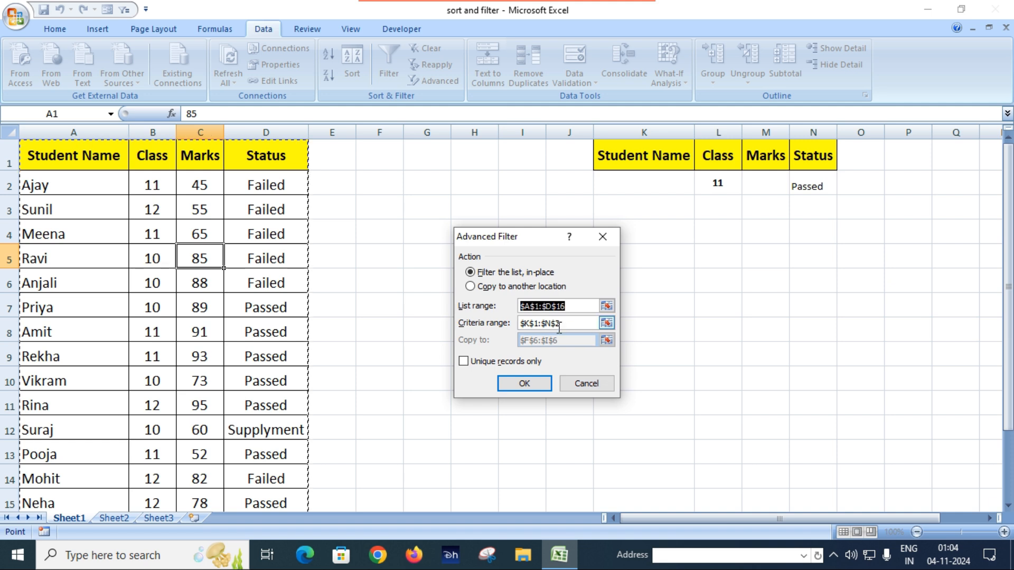
pyautogui.click(577, 323)
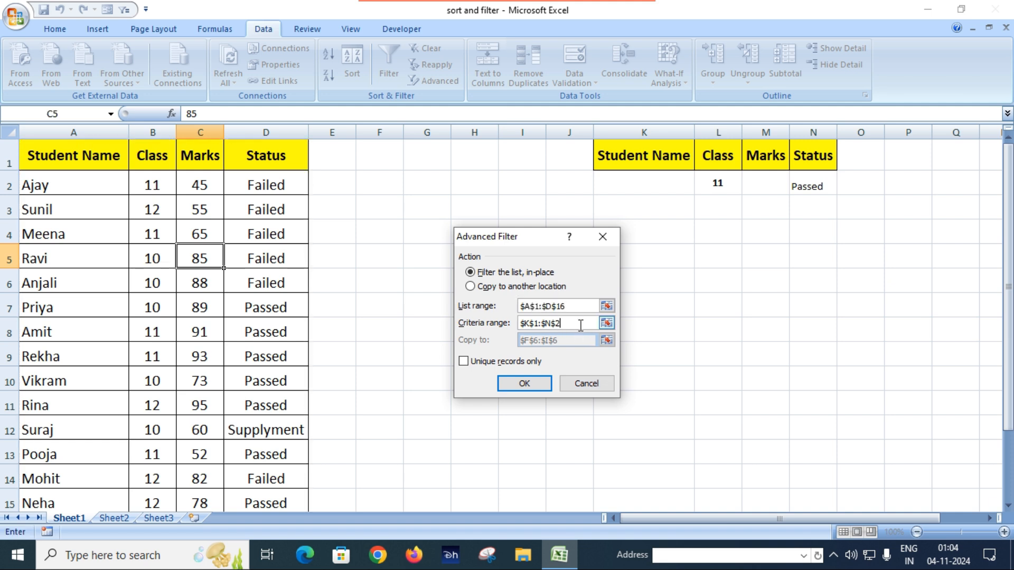
pyautogui.press('BackSpace')
pyautogui.press('BackSpace')
pyautogui.press('BackSpace')
pyautogui.press('BackSpace')
pyautogui.press('BackSpace')
pyautogui.press('BackSpace')
pyautogui.press('BackSpace')
pyautogui.press('BackSpace')
pyautogui.moveTo(643, 165); pyautogui.dragTo(802, 186)
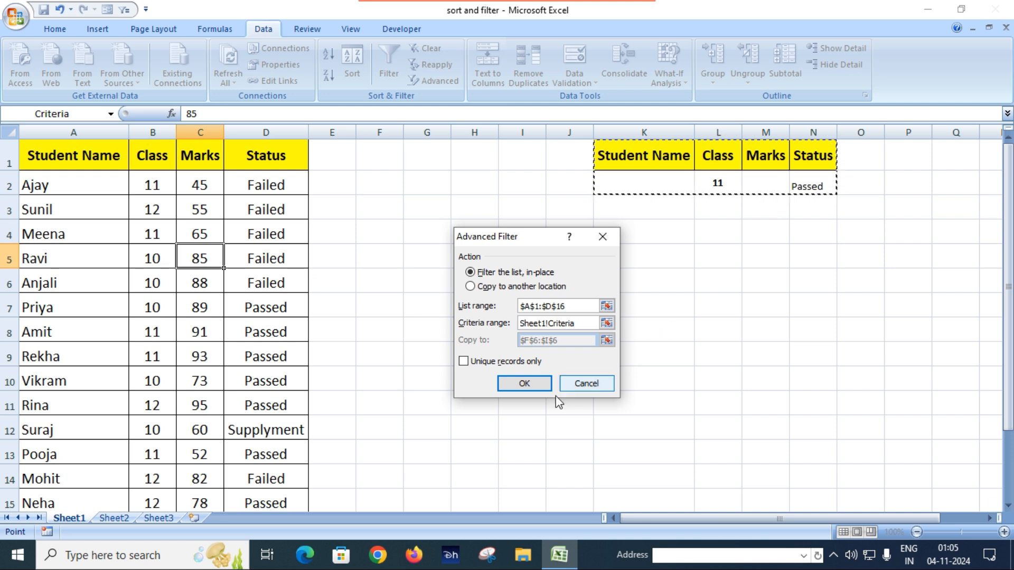
pyautogui.moveTo(536, 245); pyautogui.dragTo(707, 255)
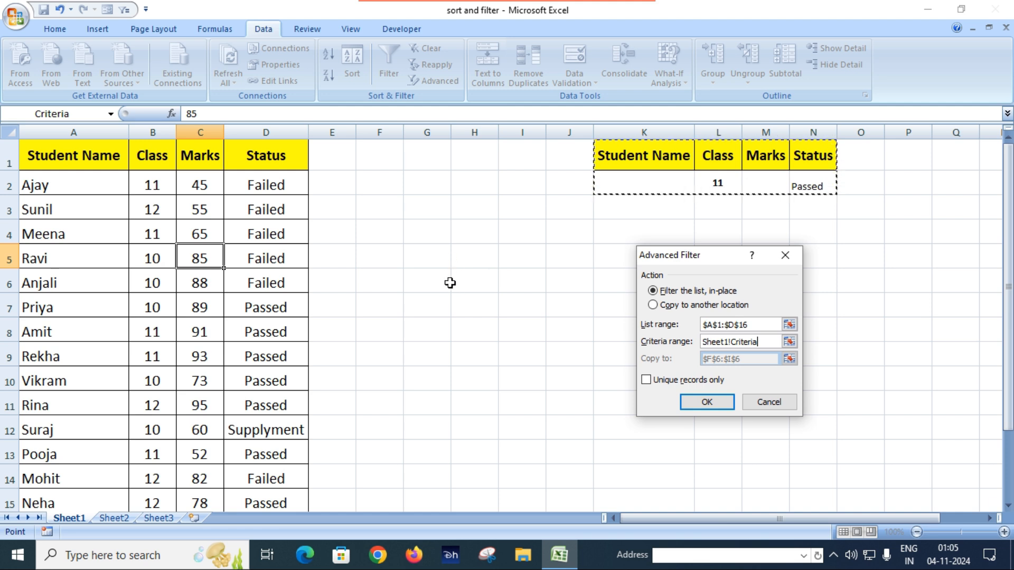
# - Set the advanced filter to copy its results to another location and reselect K1:N2 as the criteria range
pyautogui.click(384, 258)
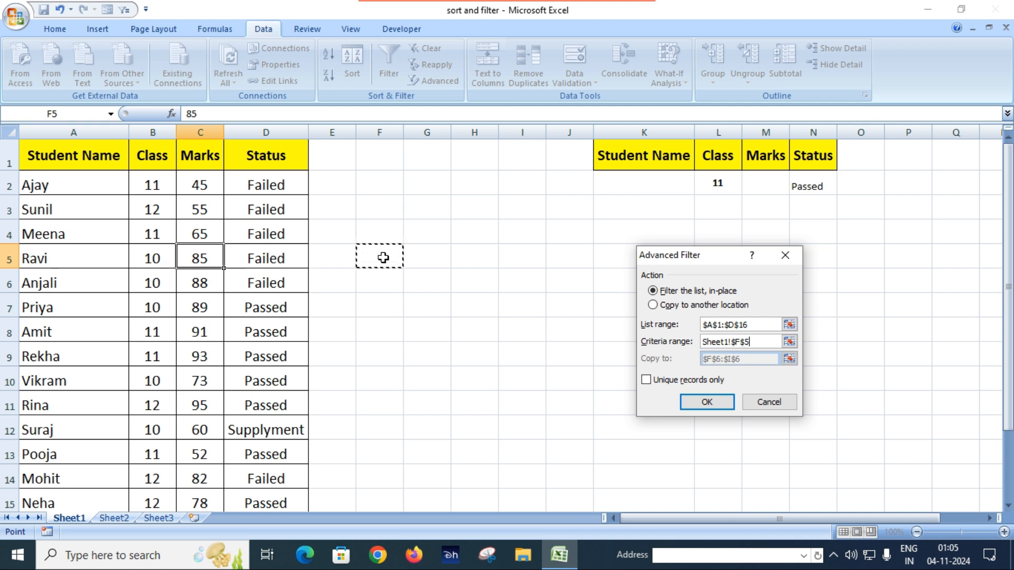
pyautogui.click(654, 306)
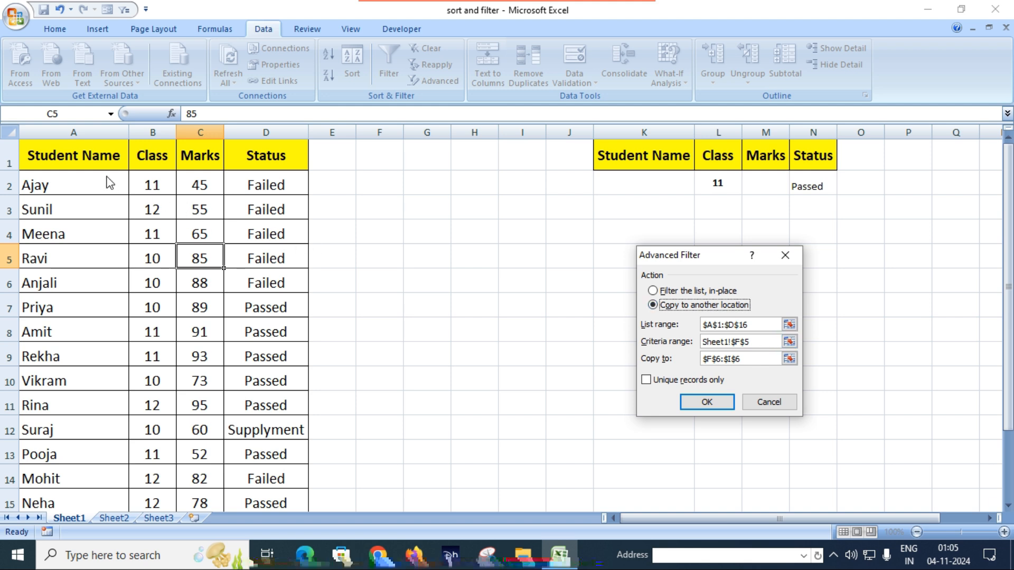
pyautogui.click(762, 342)
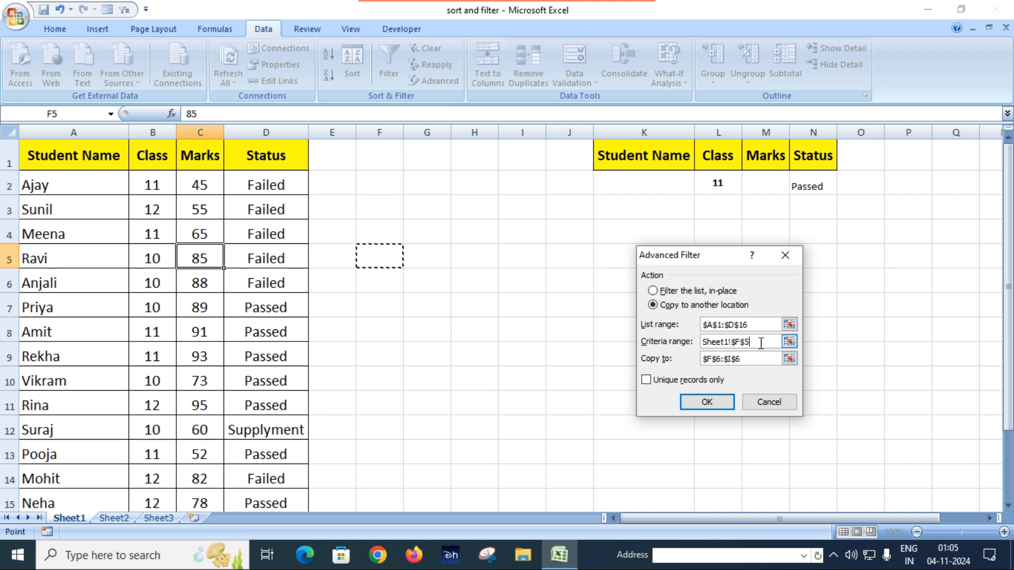
pyautogui.press('BackSpace')
pyautogui.press('BackSpace')
pyautogui.press('BackSpace')
pyautogui.press('BackSpace')
pyautogui.press('BackSpace')
pyautogui.press('BackSpace')
pyautogui.press('BackSpace')
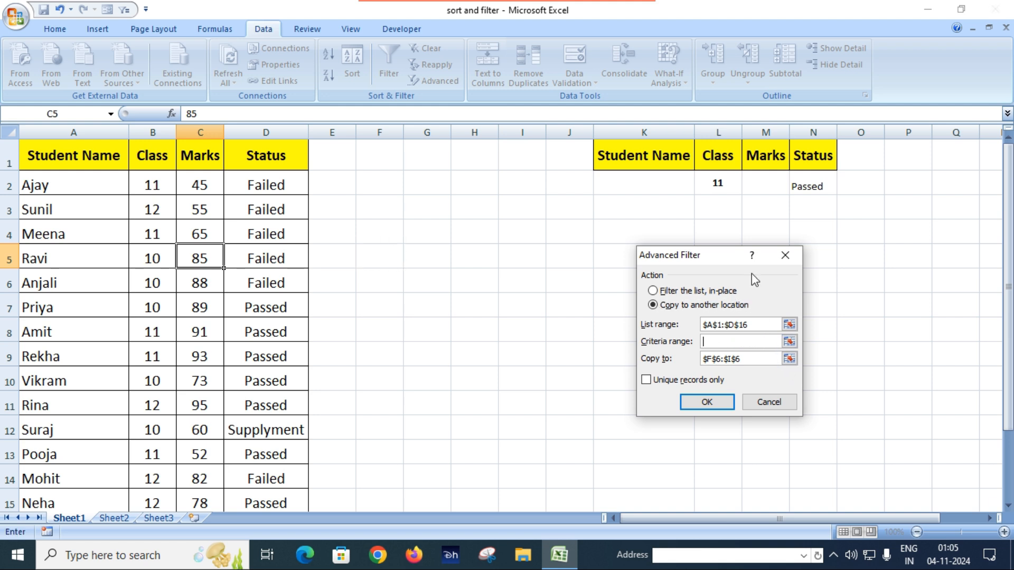
pyautogui.moveTo(650, 155); pyautogui.dragTo(807, 190)
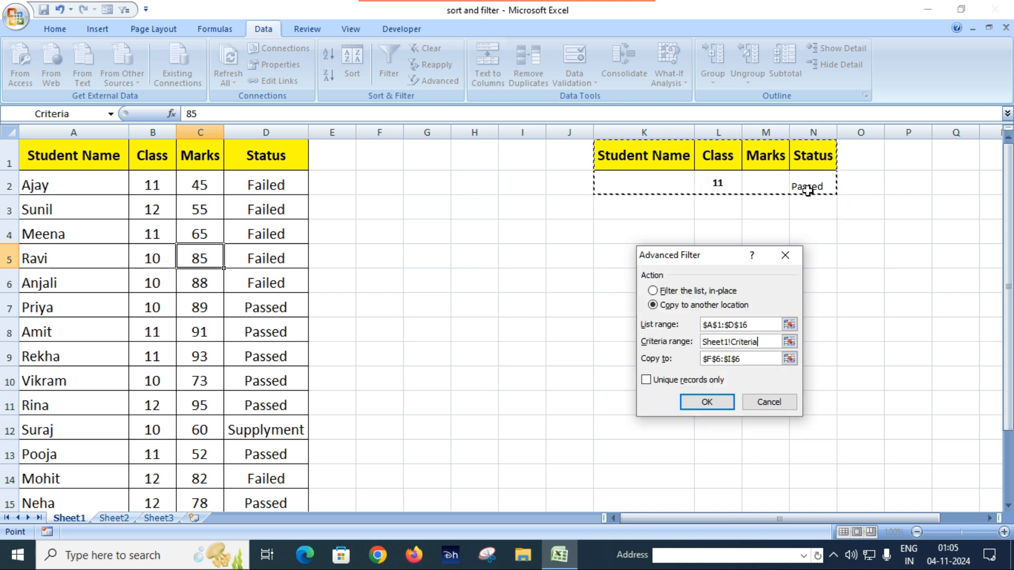
# - Run the advanced filter with F4 as the copy destination and autofit column I to the copied Status values
pyautogui.click(752, 359)
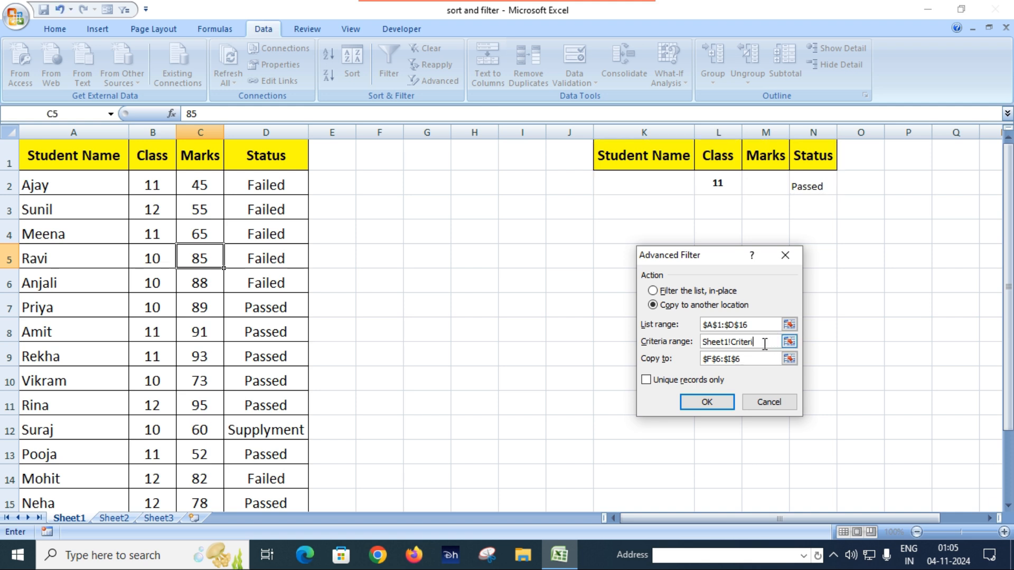
pyautogui.moveTo(657, 155); pyautogui.dragTo(803, 188)
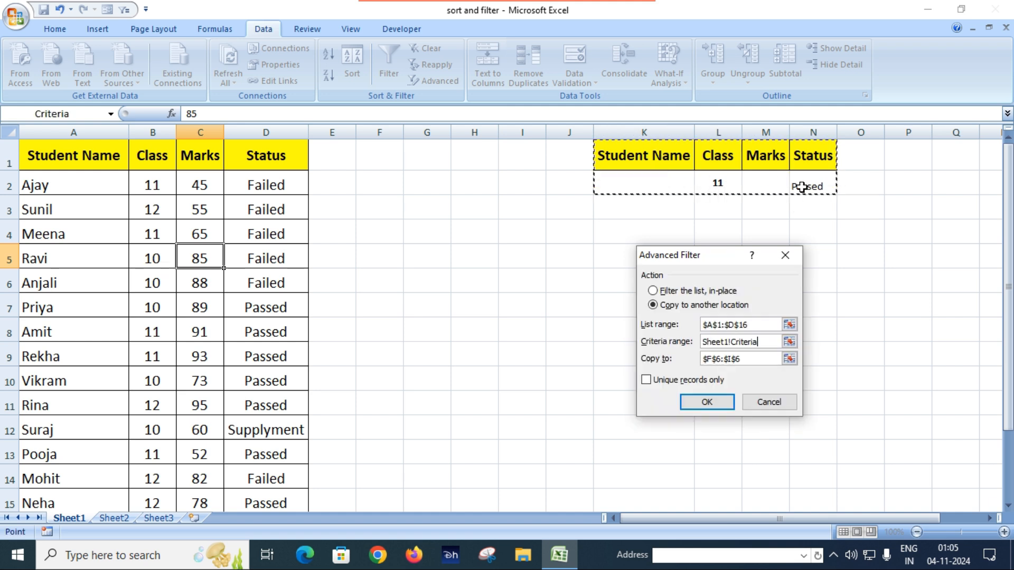
pyautogui.click(758, 358)
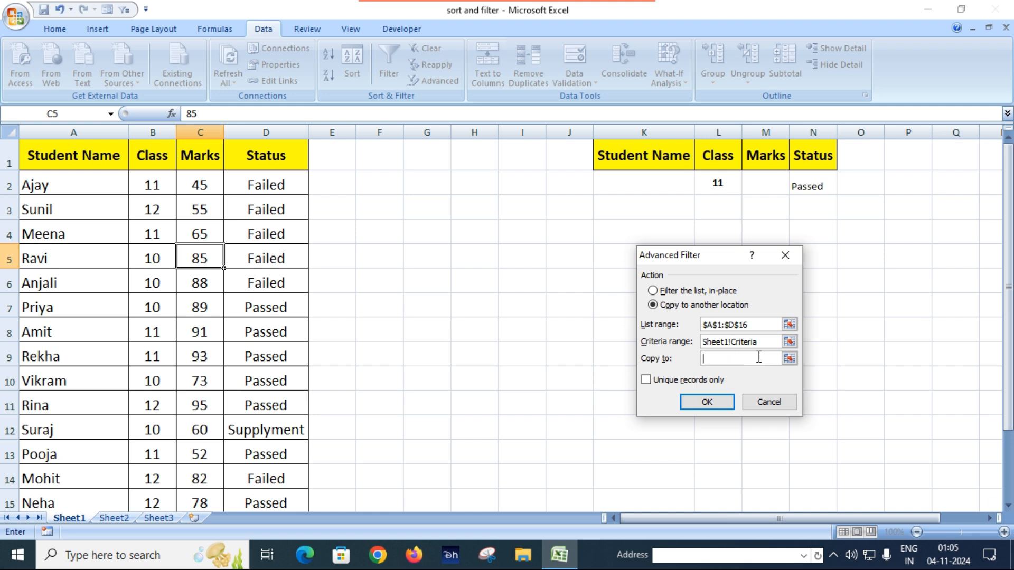
pyautogui.click(376, 234)
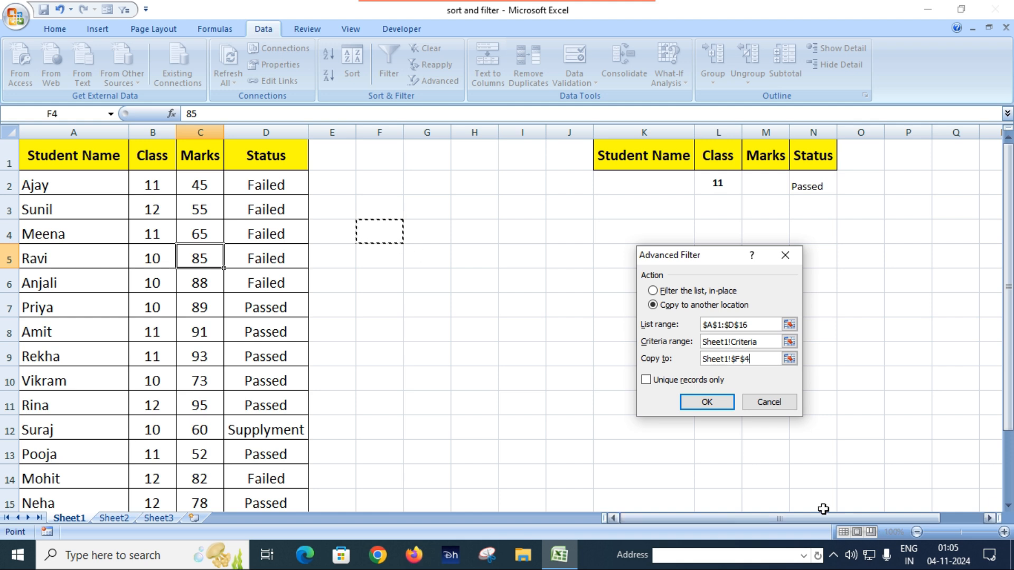
pyautogui.click(708, 404)
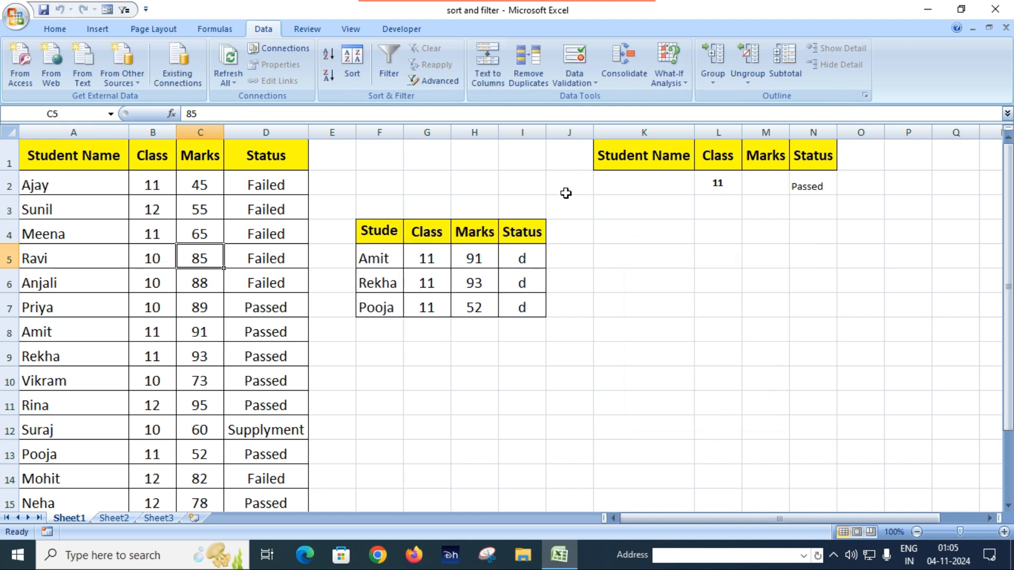
pyautogui.doubleClick(547, 136)
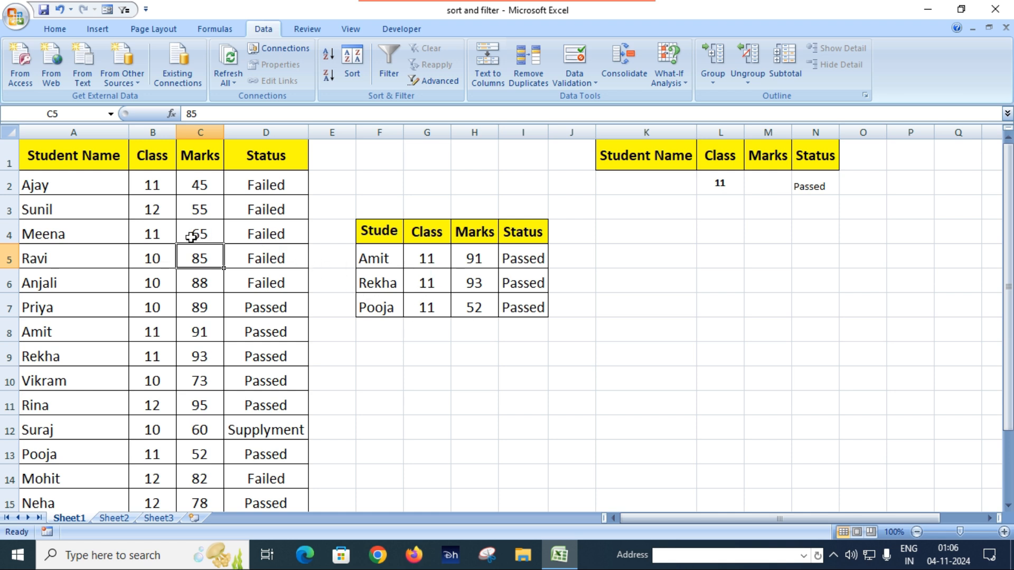
# - Turn on column filters for the student table and show only Class 11 records
pyautogui.click(153, 159)
pyautogui.click(389, 71)
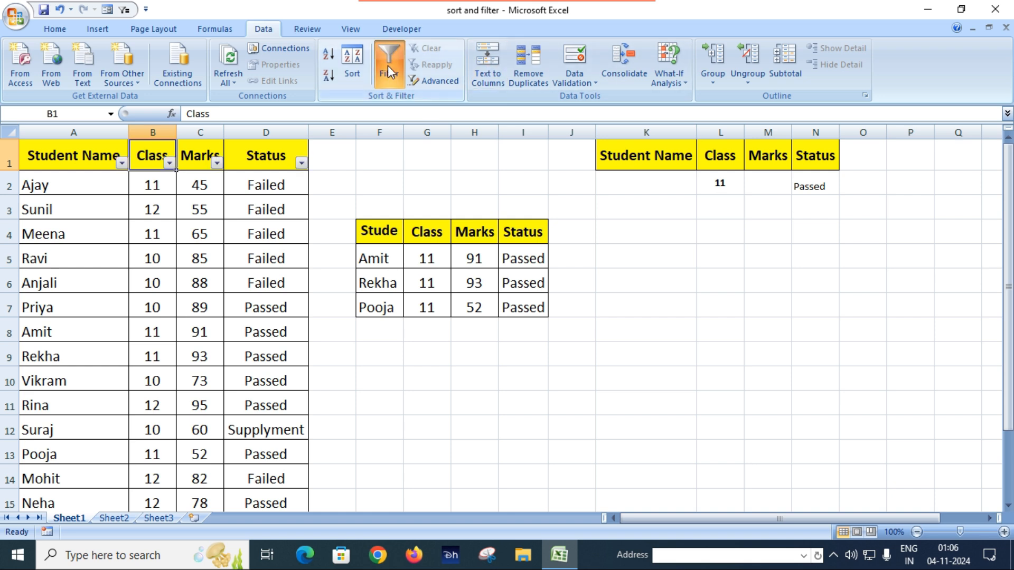
pyautogui.click(168, 163)
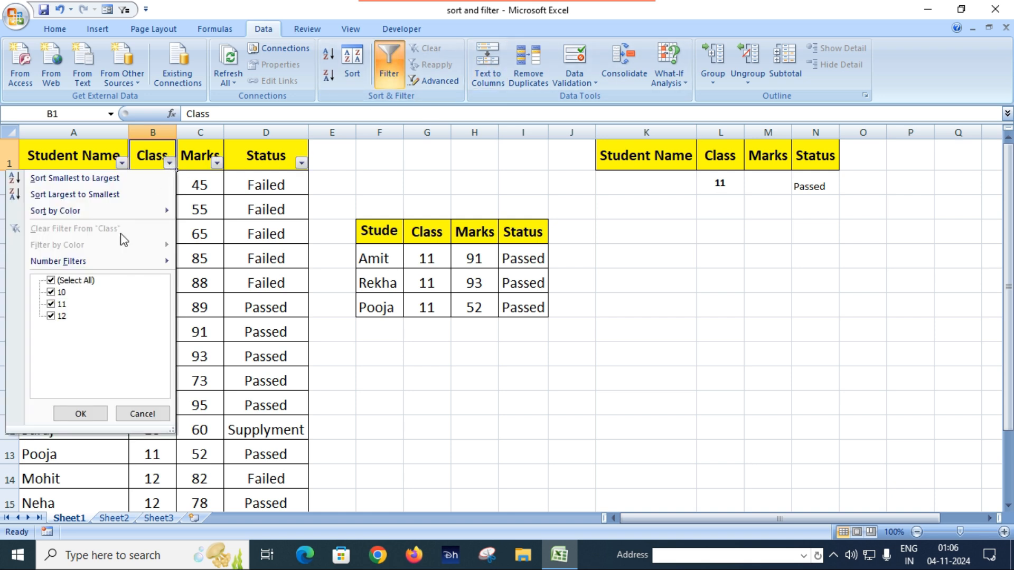
pyautogui.click(90, 281)
pyautogui.click(56, 304)
pyautogui.click(95, 415)
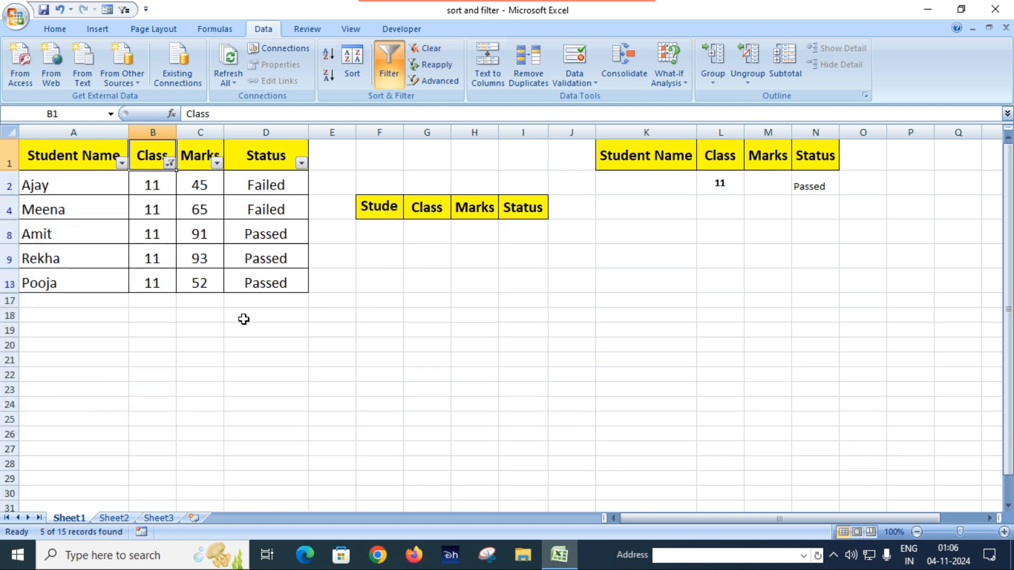
# - Compare the Passed entries with the copied results, clear the Class filter and turn off the column filters
pyautogui.moveTo(266, 233); pyautogui.dragTo(267, 283)
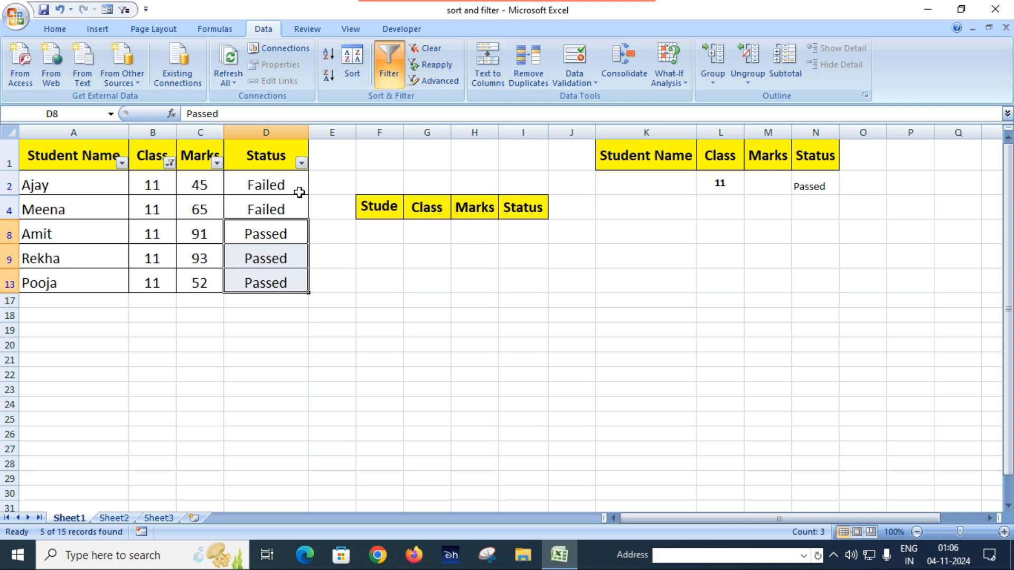
pyautogui.click(440, 50)
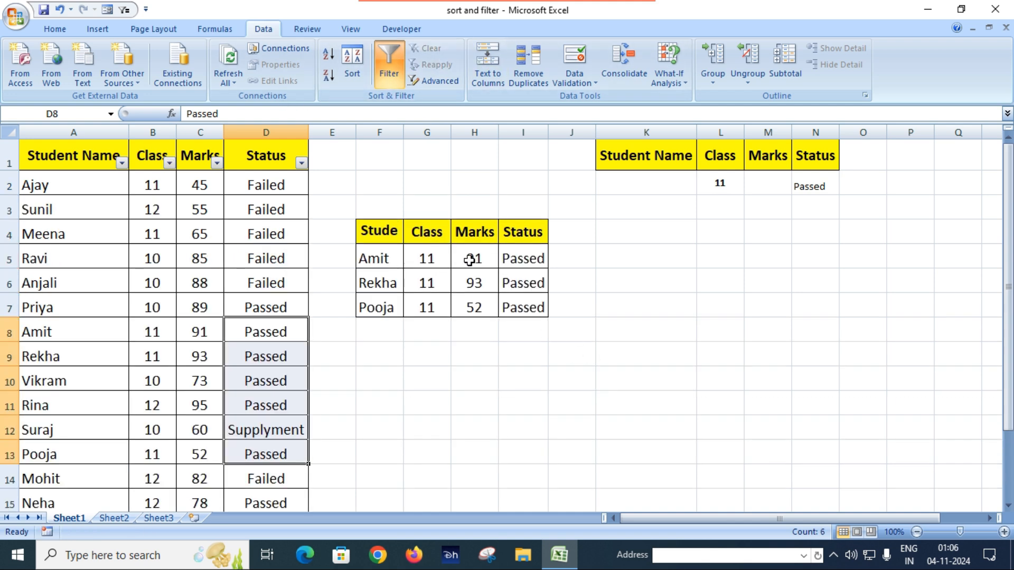
pyautogui.click(516, 259)
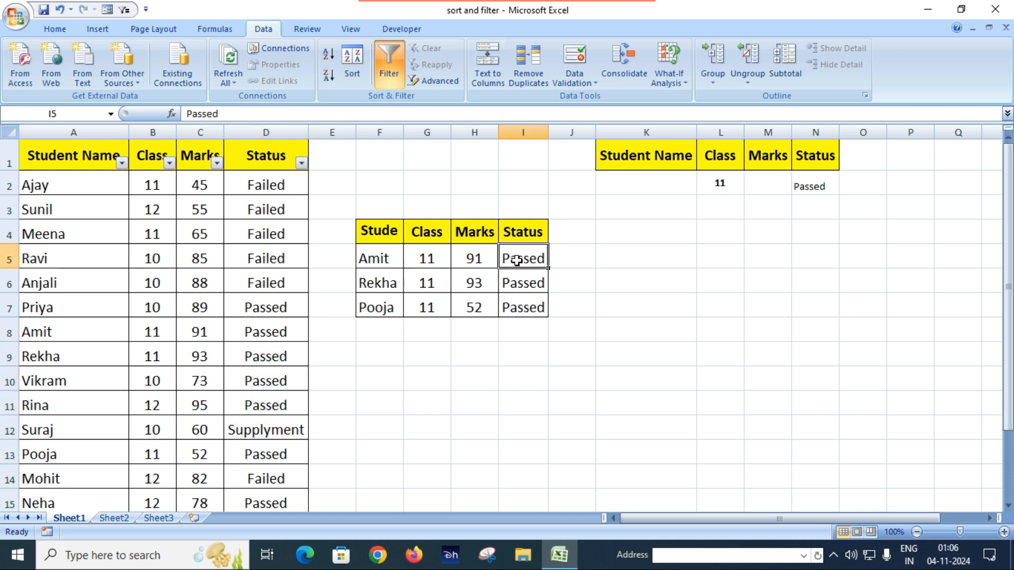
pyautogui.click(681, 281)
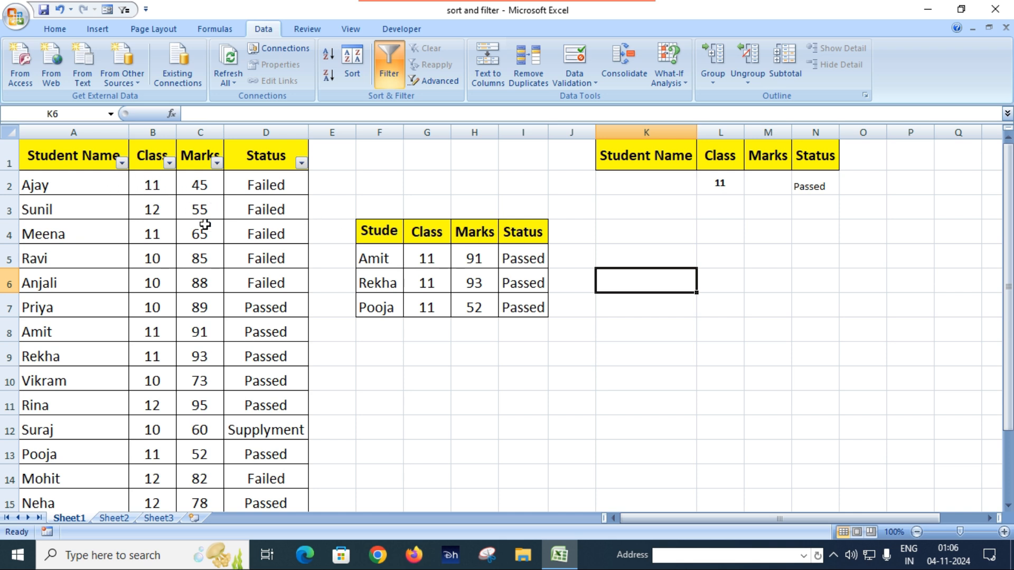
pyautogui.click(389, 65)
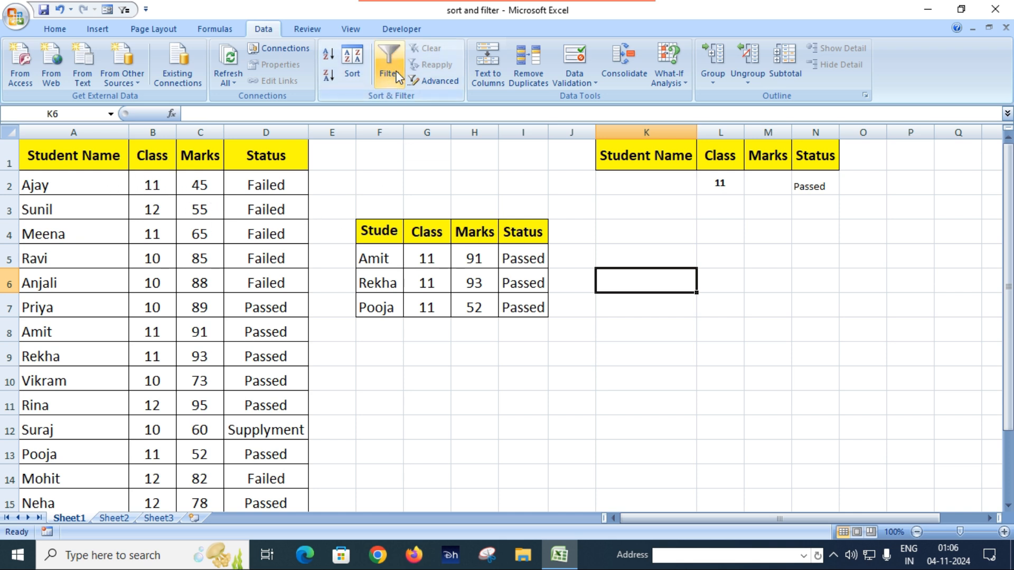
# - Delete the Class criterion from L2, keeping the Passed criterion in N2
pyautogui.click(272, 211)
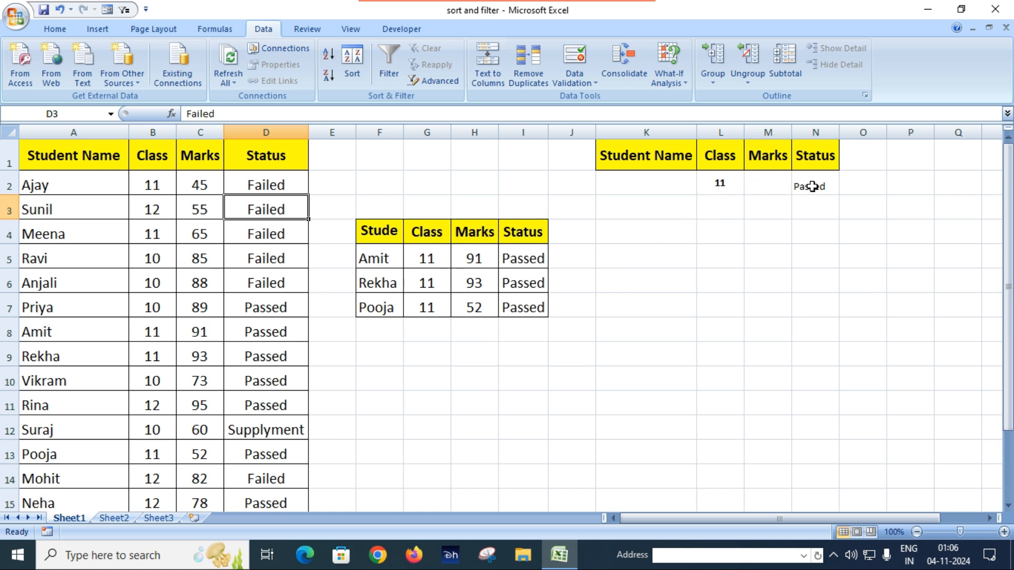
pyautogui.click(719, 183)
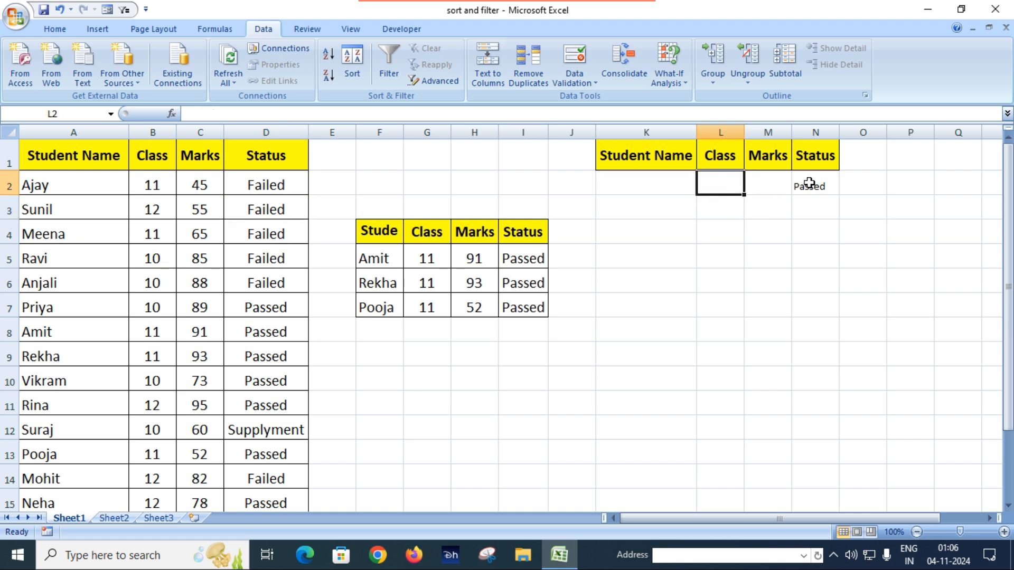
pyautogui.click(811, 183)
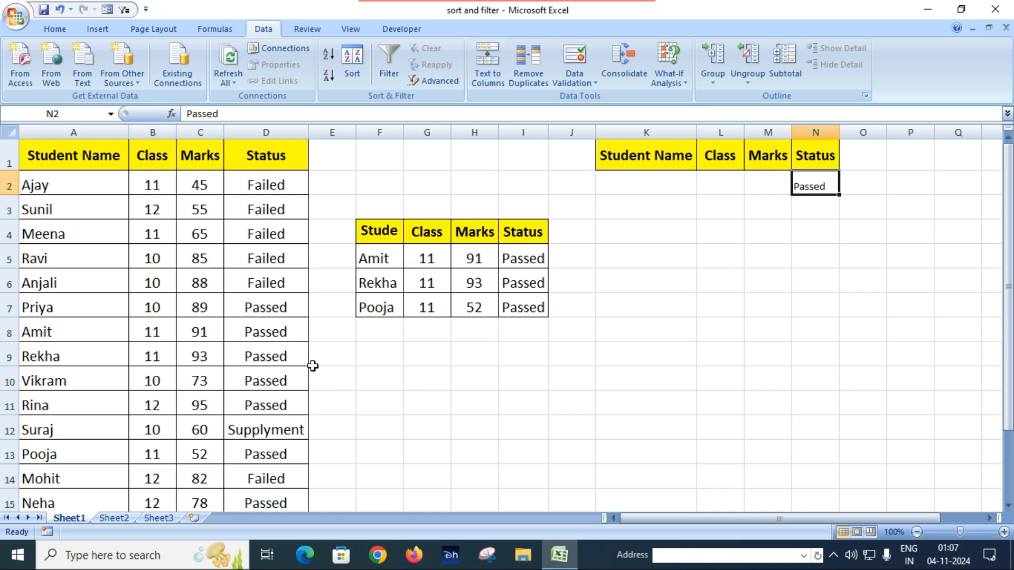
pyautogui.click(278, 160)
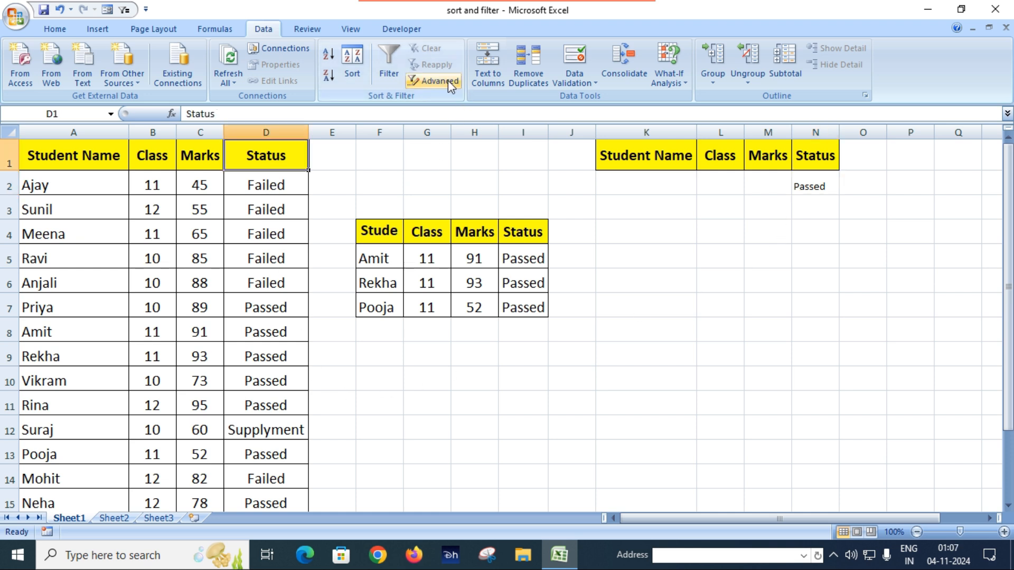
pyautogui.click(385, 78)
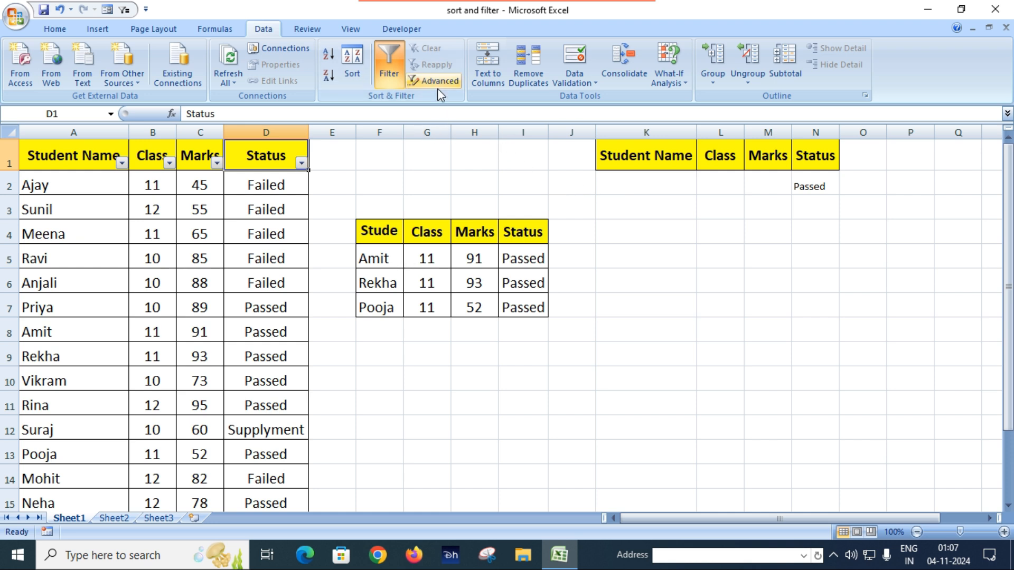
pyautogui.click(393, 76)
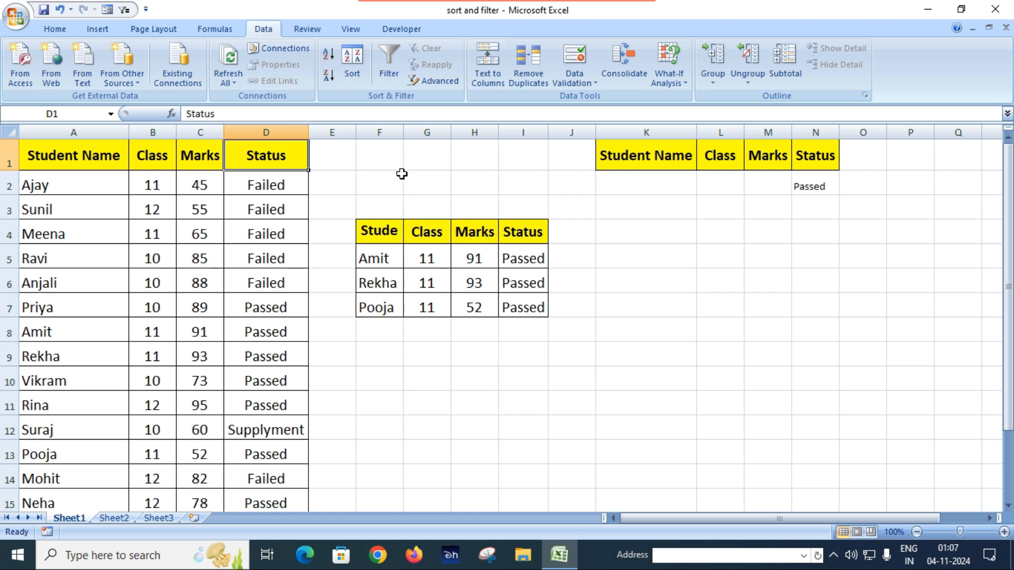
# - Set the Class criterion in L2 to 12, leaving the Marks criterion in M2 blank
pyautogui.click(730, 183)
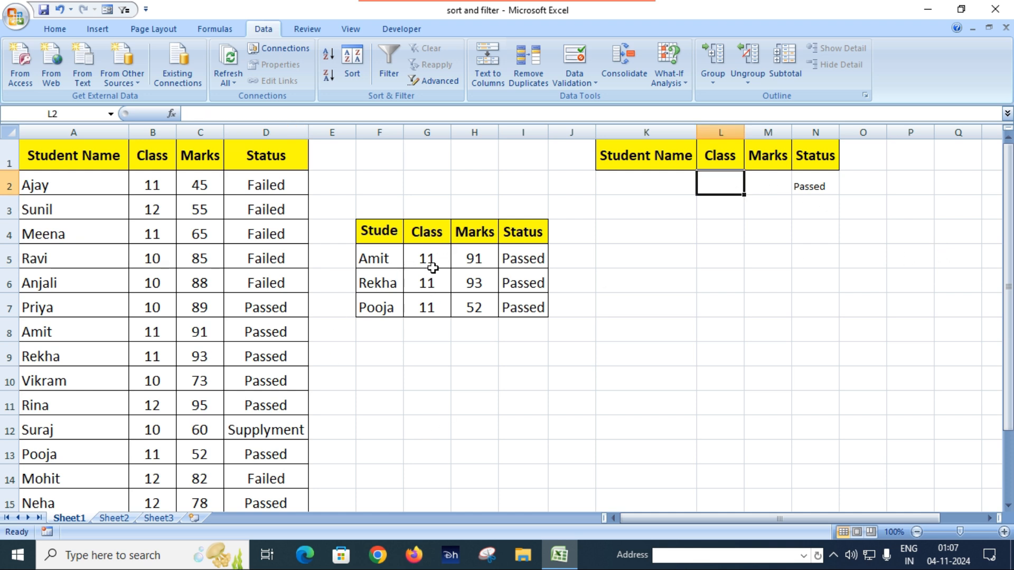
pyautogui.write('12')
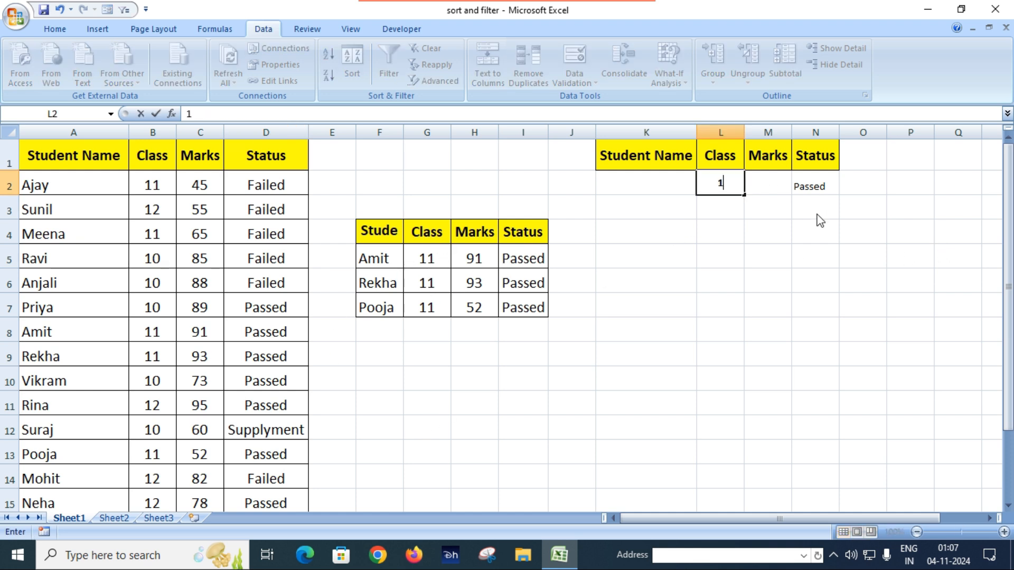
pyautogui.doubleClick(770, 258)
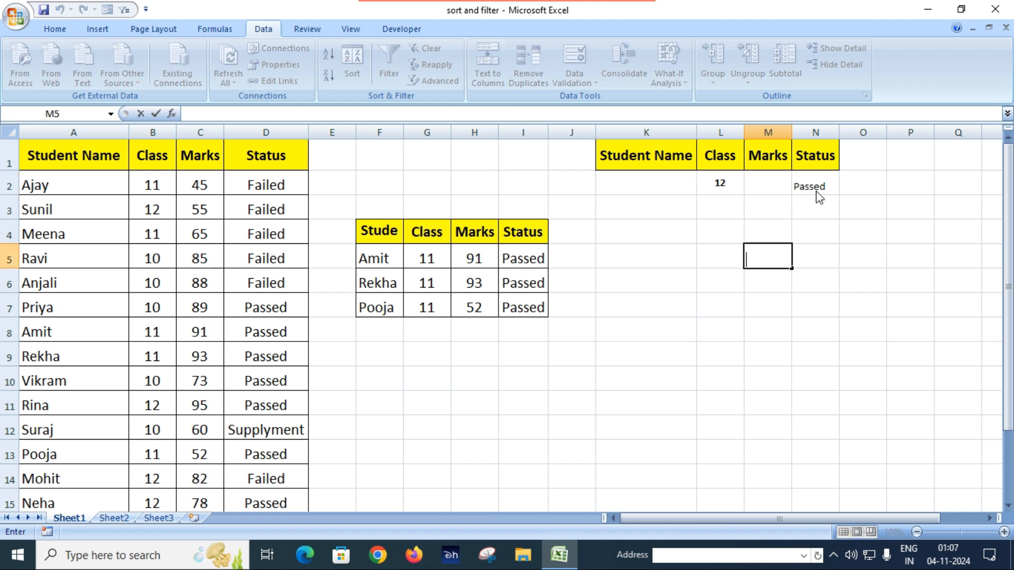
pyautogui.click(761, 186)
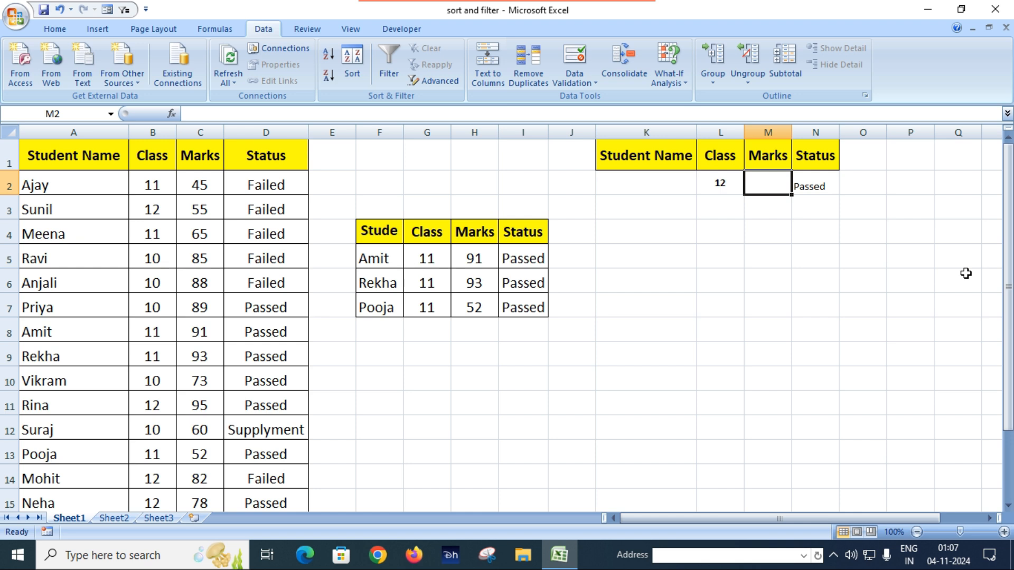
# - Set the Marks criterion in M2 to >81 and delete the Status criterion from N2
pyautogui.write('>75')
pyautogui.press('BackSpace')
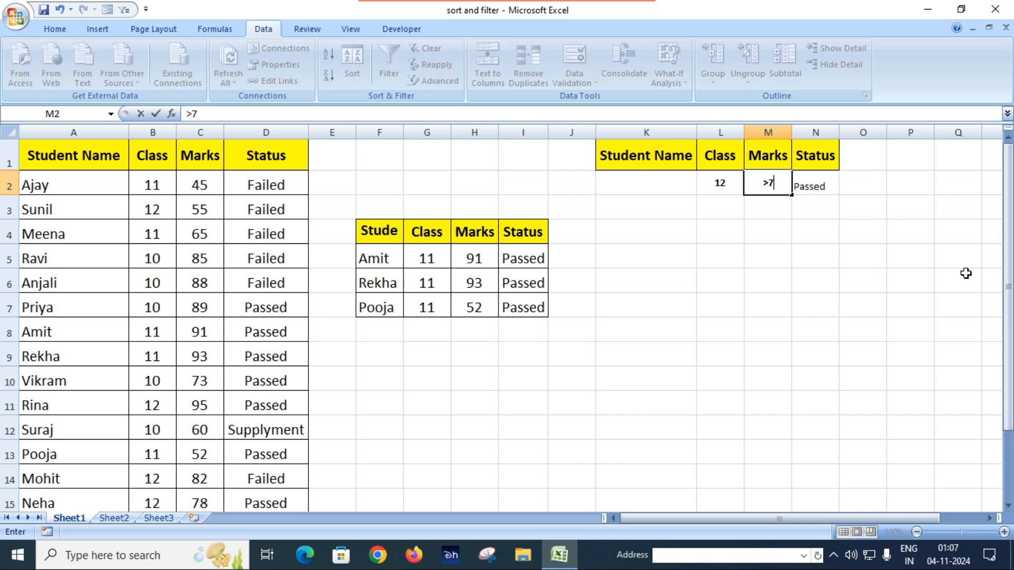
pyautogui.write('81')
pyautogui.click(832, 190)
pyautogui.press('Delete')
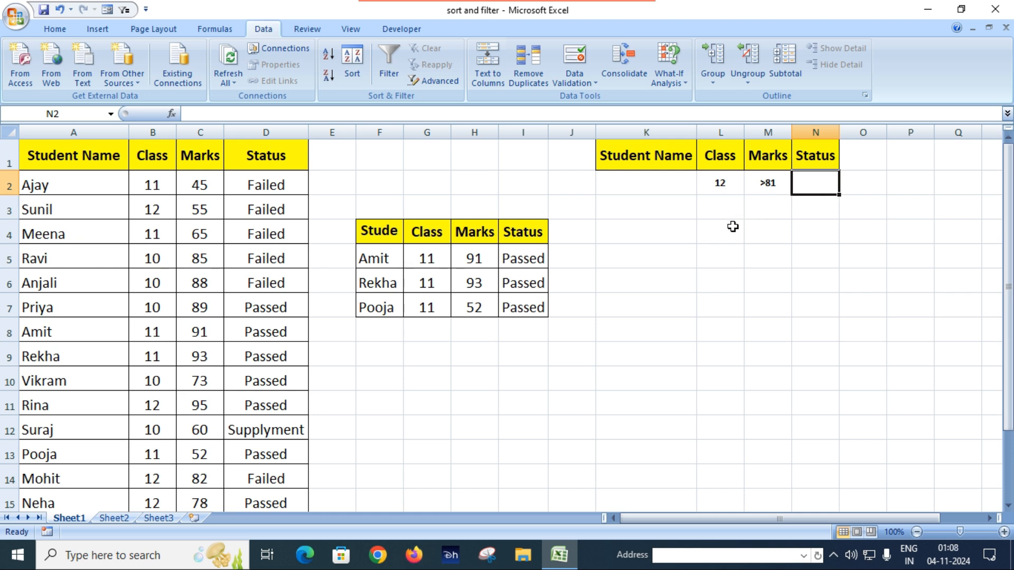
pyautogui.click(767, 252)
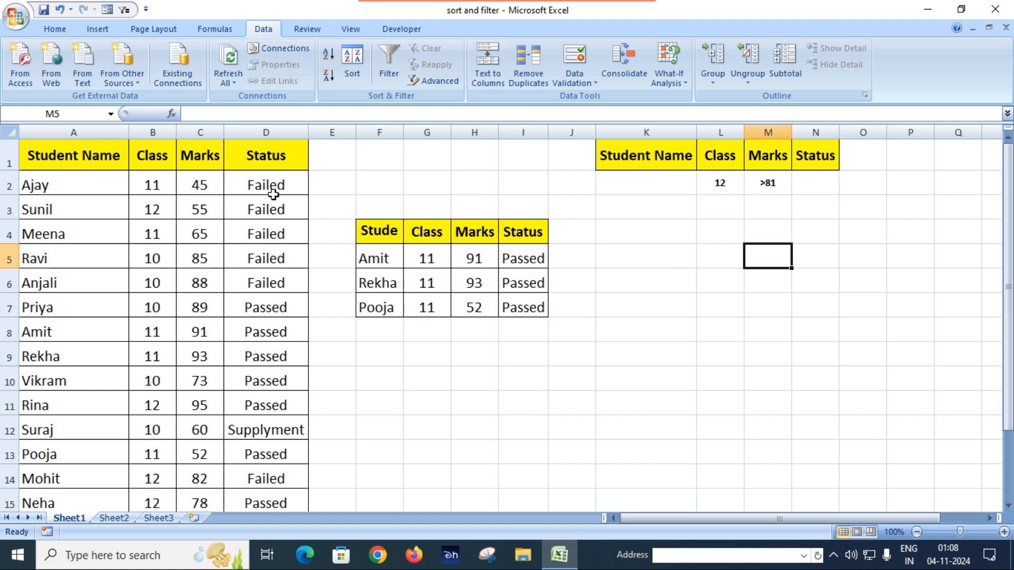
# - Create a new blank workbook
pyautogui.click(16, 24)
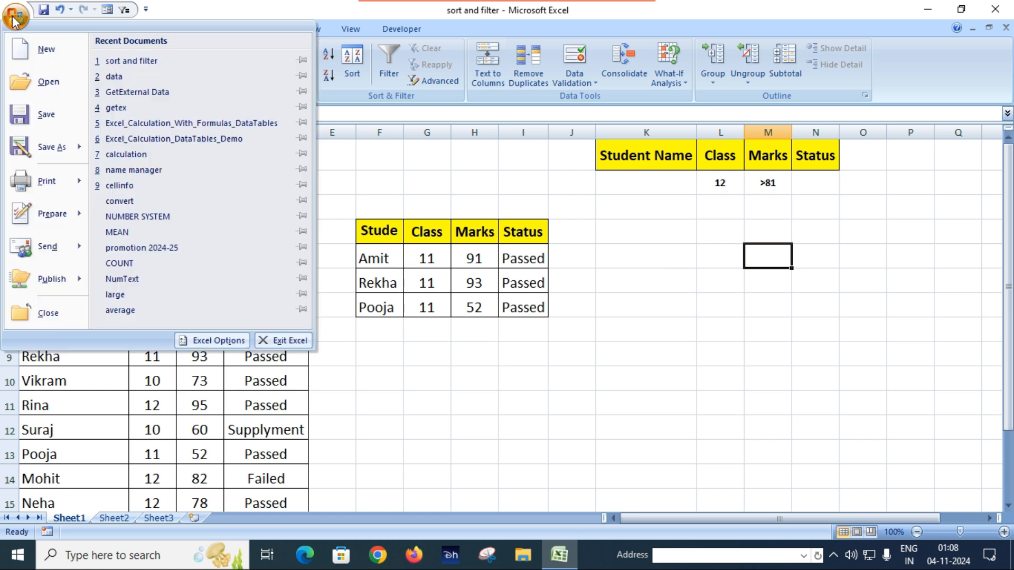
pyautogui.click(38, 54)
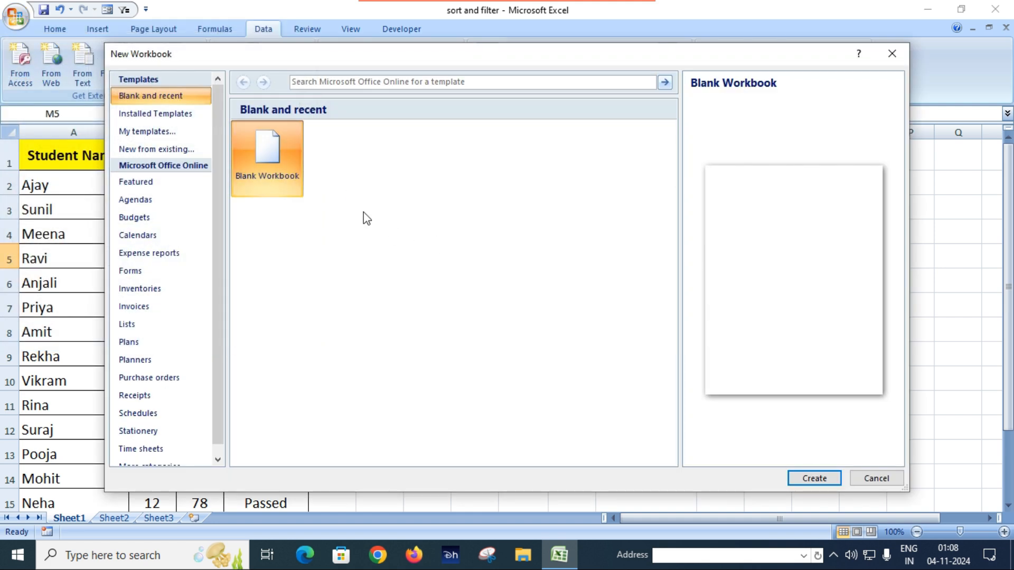
pyautogui.click(813, 477)
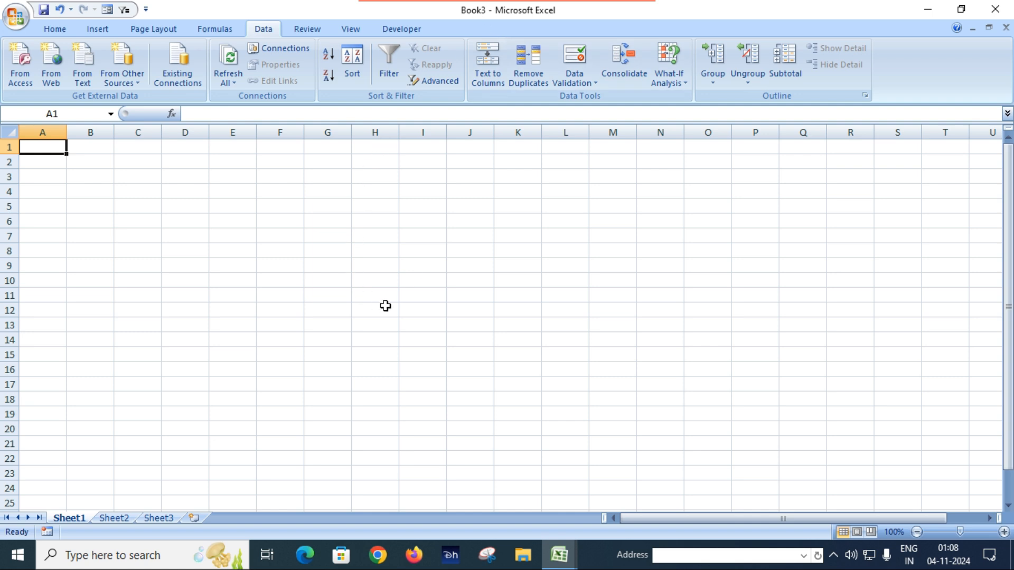
# - Start an Advanced Filter in the new workbook that copies its results to another location
pyautogui.click(450, 82)
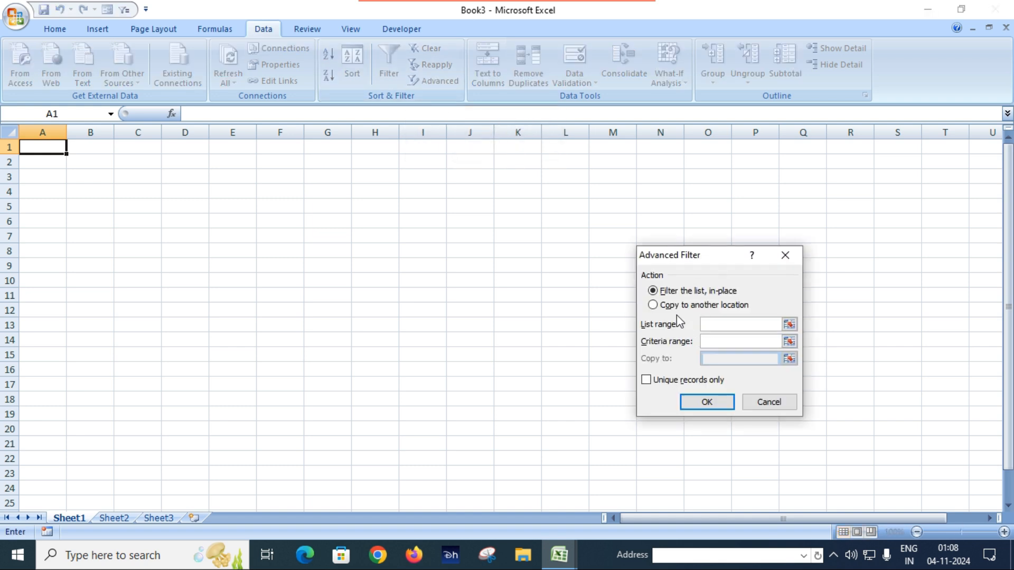
pyautogui.click(679, 306)
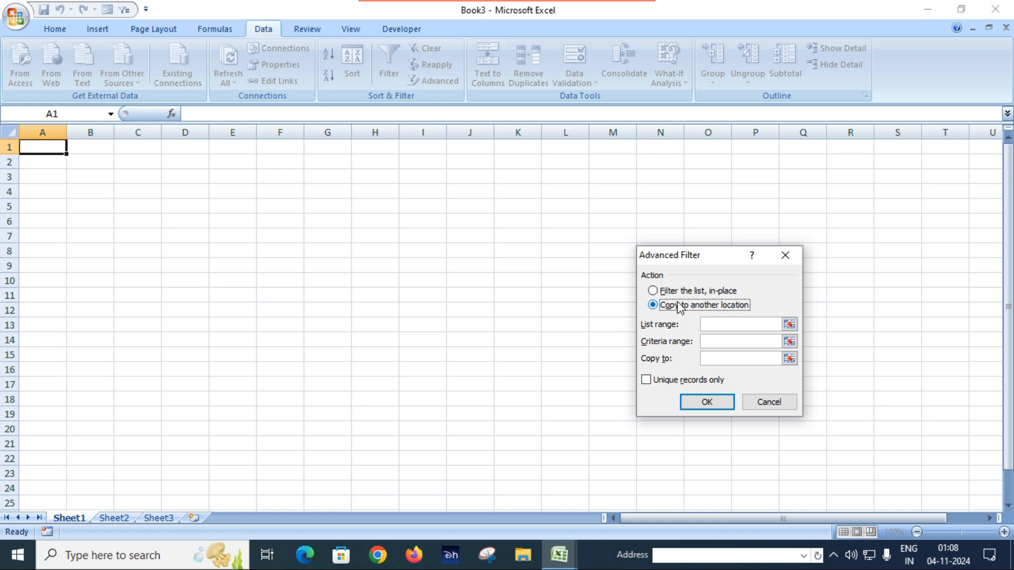
pyautogui.click(711, 324)
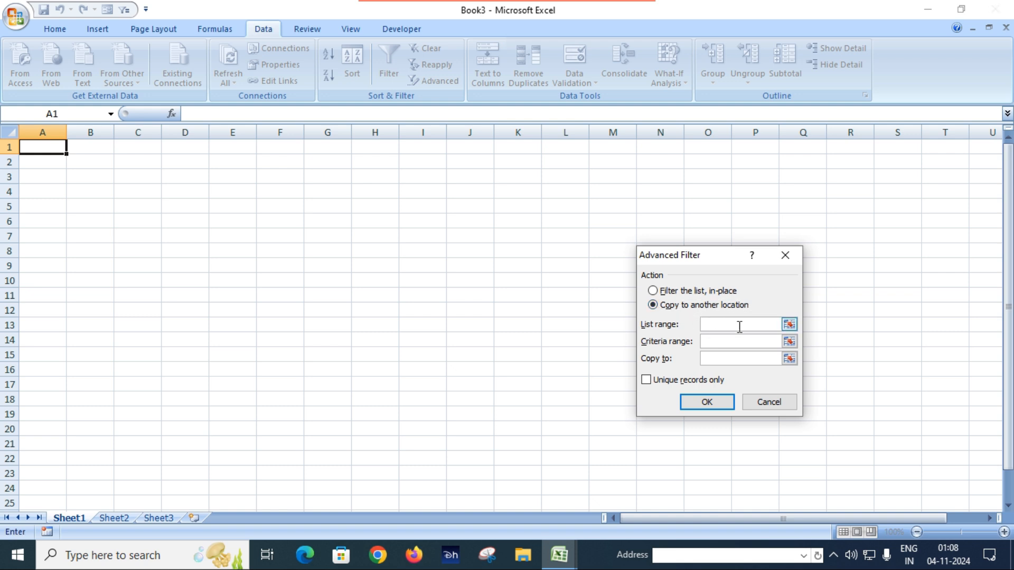
pyautogui.click(789, 324)
pyautogui.click(787, 322)
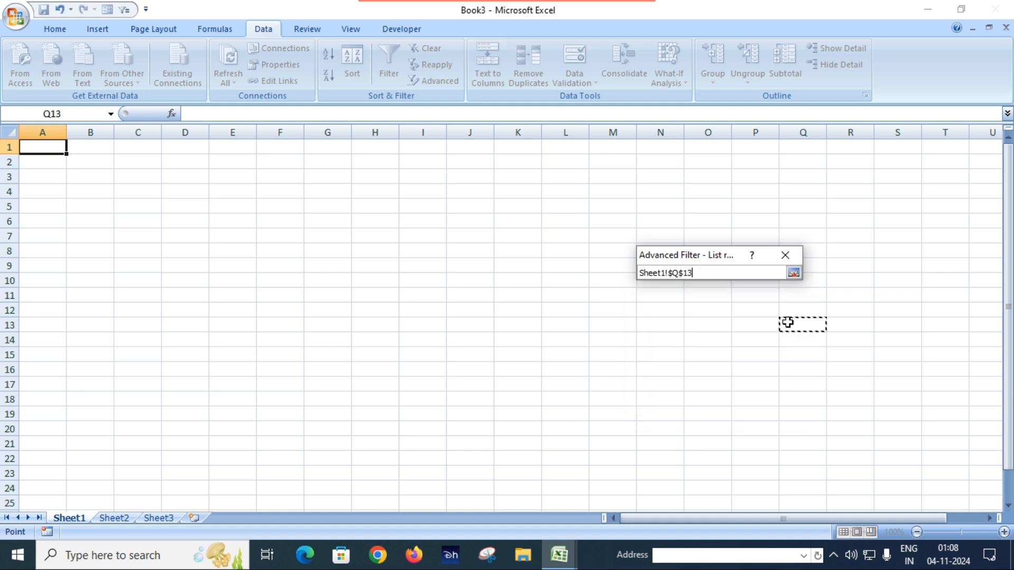
pyautogui.click(797, 268)
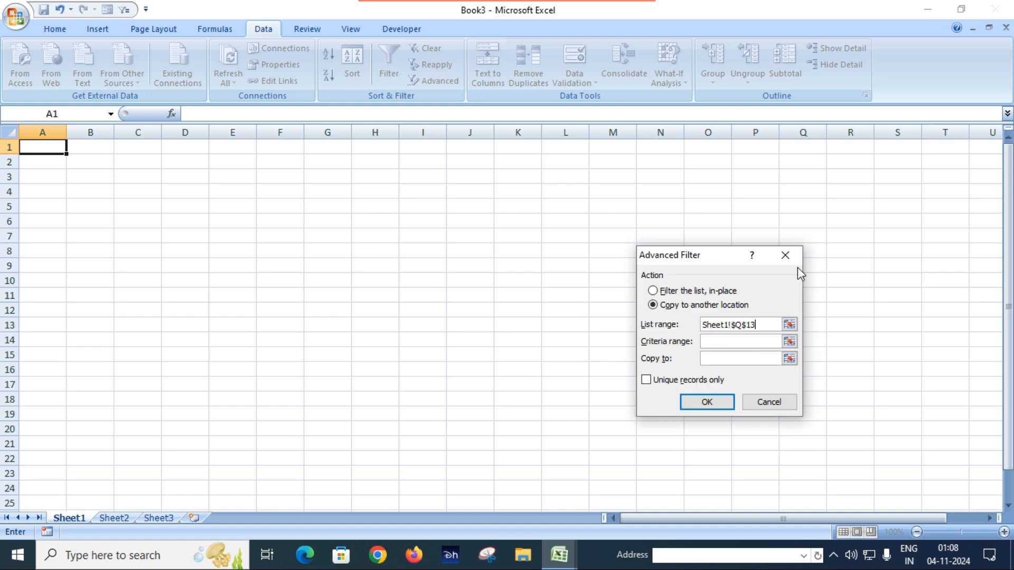
pyautogui.press('BackSpace')
pyautogui.press('BackSpace')
pyautogui.press('BackSpace')
pyautogui.press('BackSpace')
pyautogui.press('BackSpace')
pyautogui.press('BackSpace')
pyautogui.press('BackSpace')
pyautogui.press('BackSpace')
pyautogui.press('BackSpace')
pyautogui.press('BackSpace')
pyautogui.press('BackSpace')
pyautogui.press('BackSpace')
# - Set the Advanced Filter's list range to A1:D16 on Sheet1 of the sort and filter workbook
pyautogui.moveTo(559, 554)
pyautogui.click(512, 492)
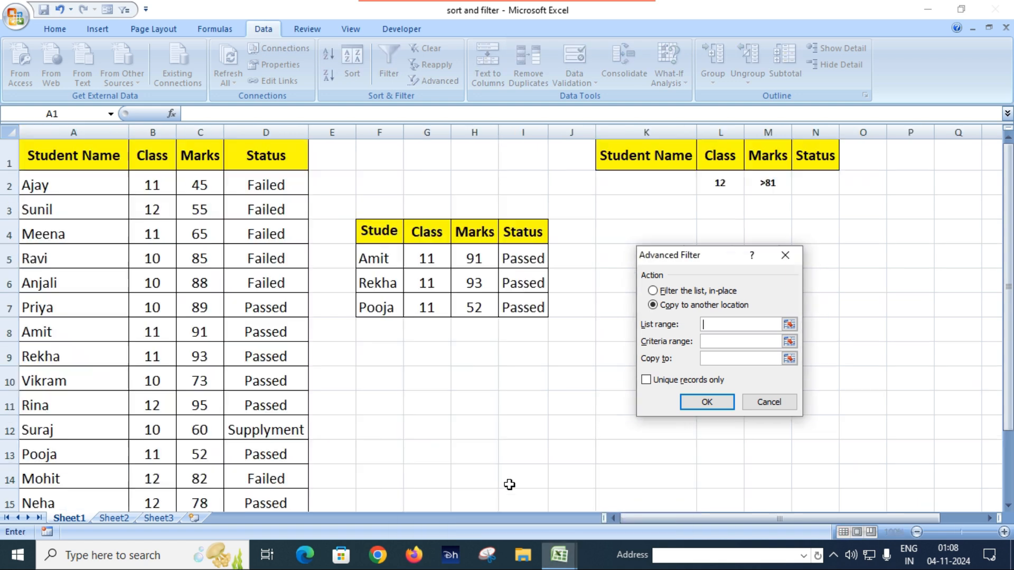
pyautogui.moveTo(38, 150); pyautogui.dragTo(274, 479)
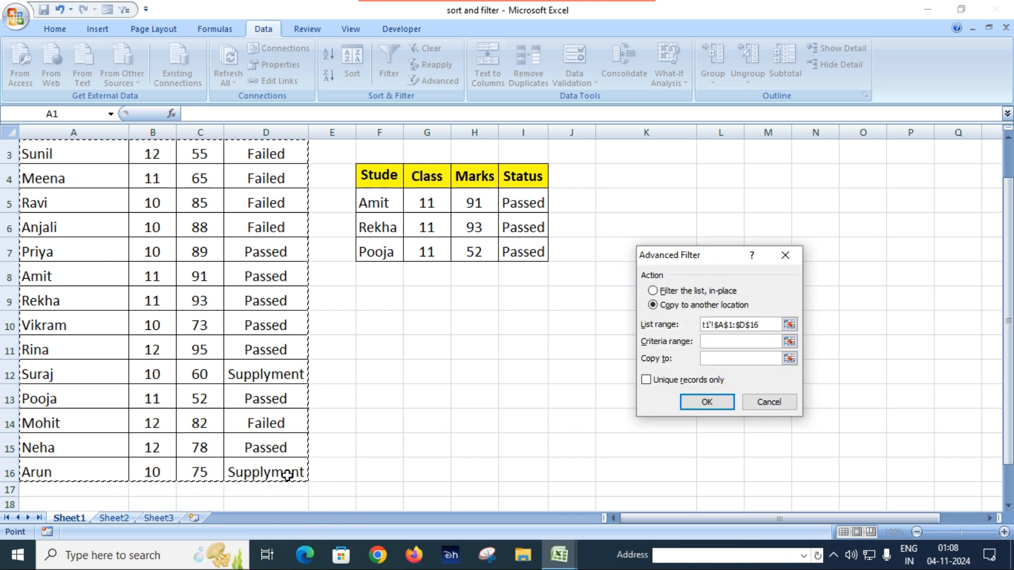
# - Set the criteria range to K1:N2, including its headers, on Sheet1 of the sort and filter workbook
pyautogui.click(732, 341)
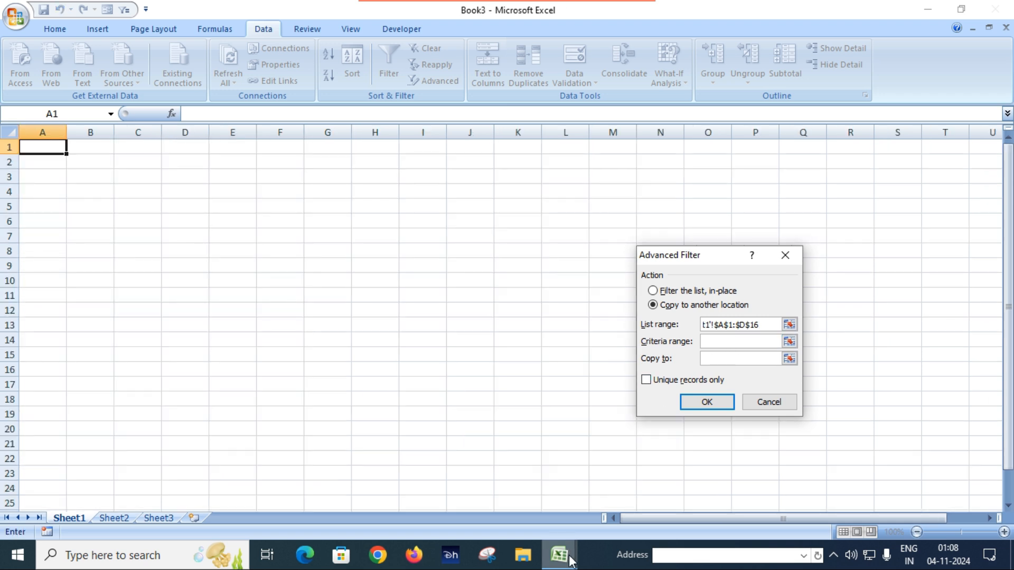
pyautogui.moveTo(570, 562)
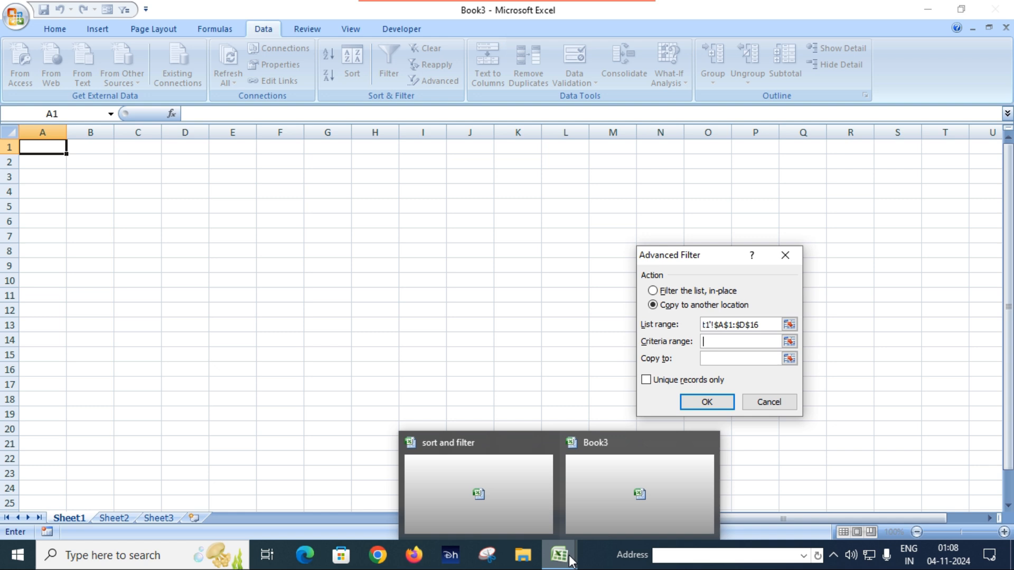
pyautogui.click(509, 486)
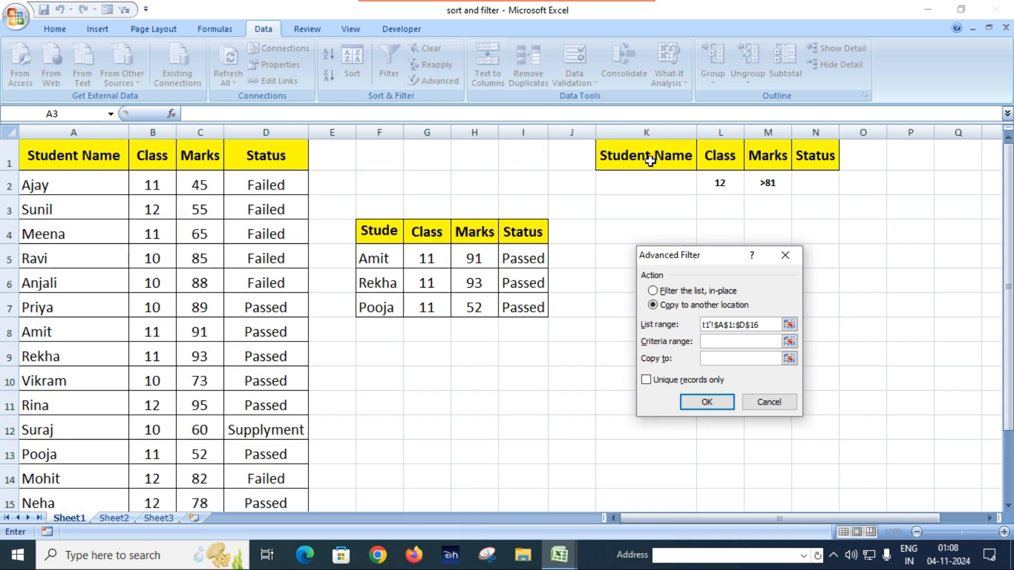
pyautogui.moveTo(649, 161); pyautogui.dragTo(794, 185)
pyautogui.click(655, 161)
pyautogui.moveTo(654, 161); pyautogui.dragTo(793, 182)
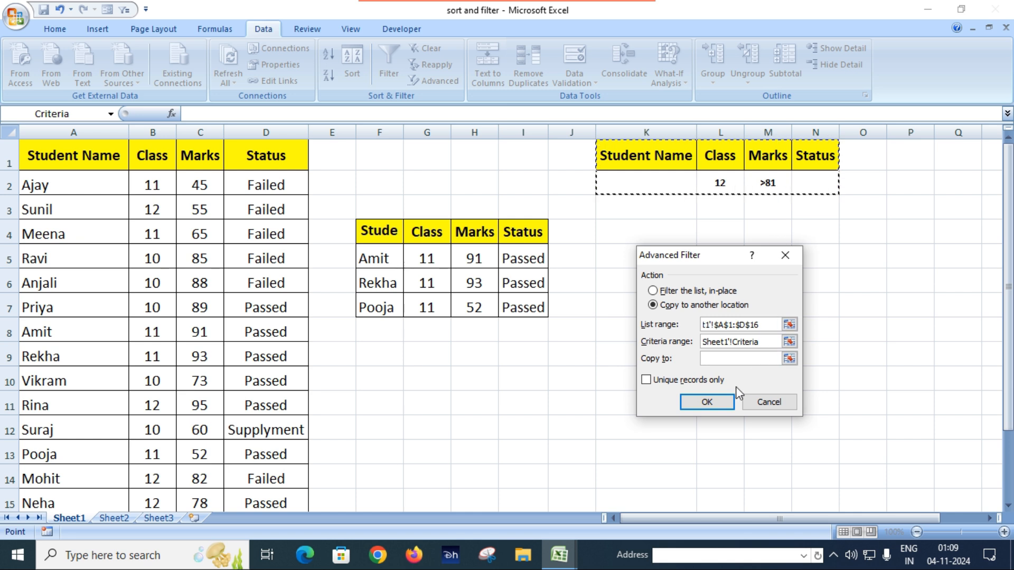
# - Set the copy destination to cell C3 of the new workbook's Sheet1 and run the Advanced Filter
pyautogui.click(726, 360)
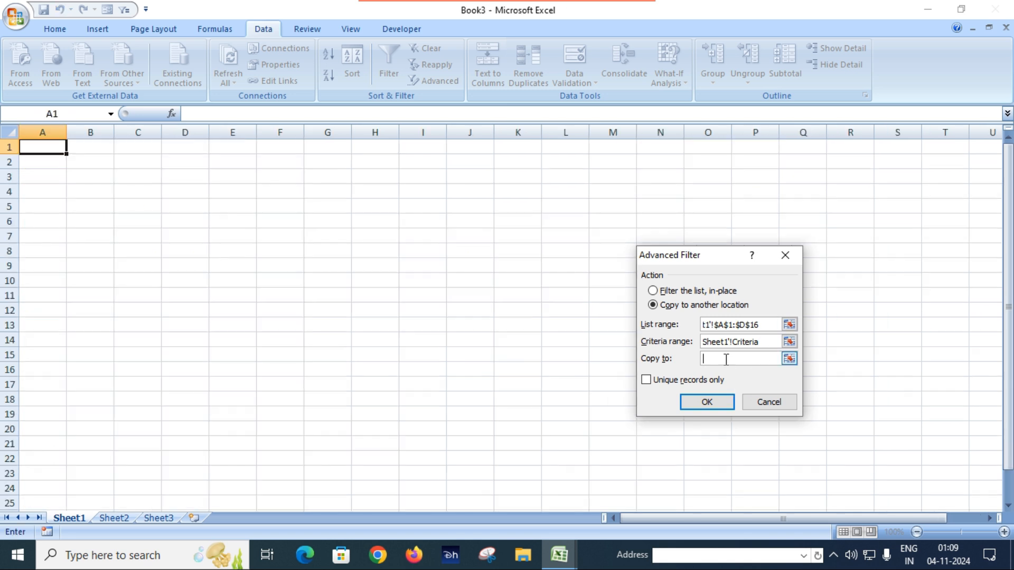
pyautogui.click(139, 177)
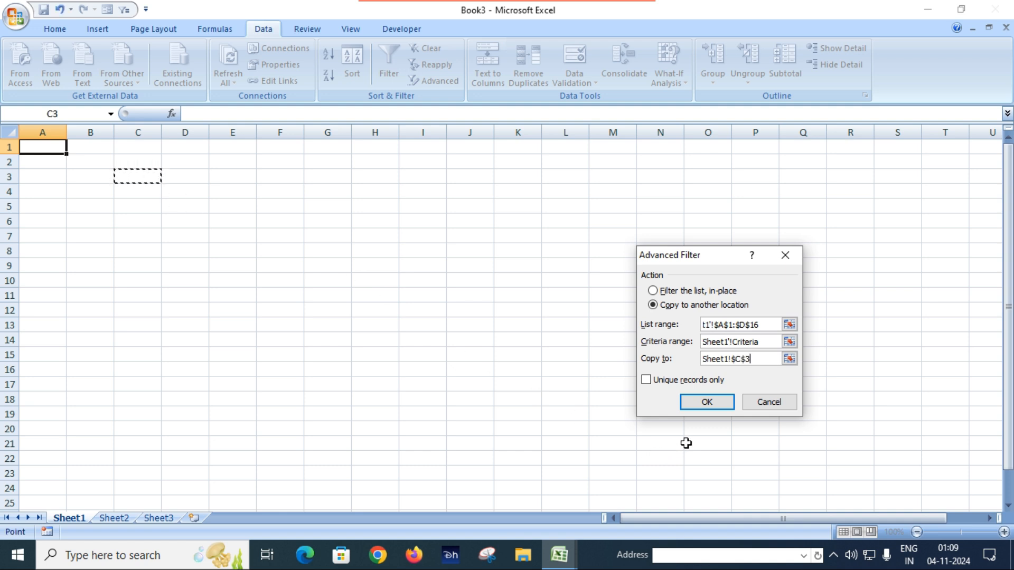
pyautogui.click(723, 406)
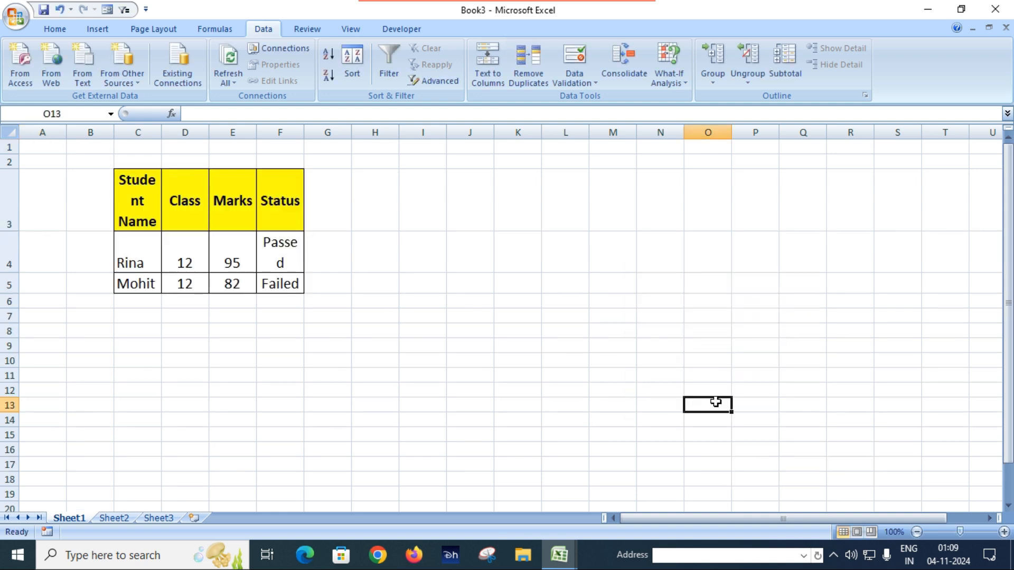
# - Widen column F so each Status entry in the copied results fits on one line
pyautogui.doubleClick(364, 305)
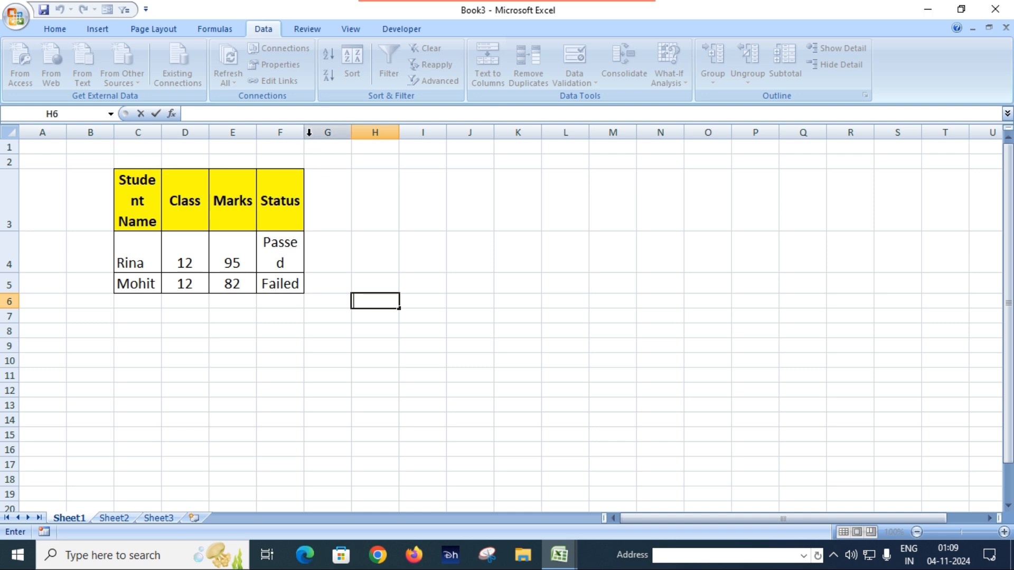
pyautogui.click(281, 193)
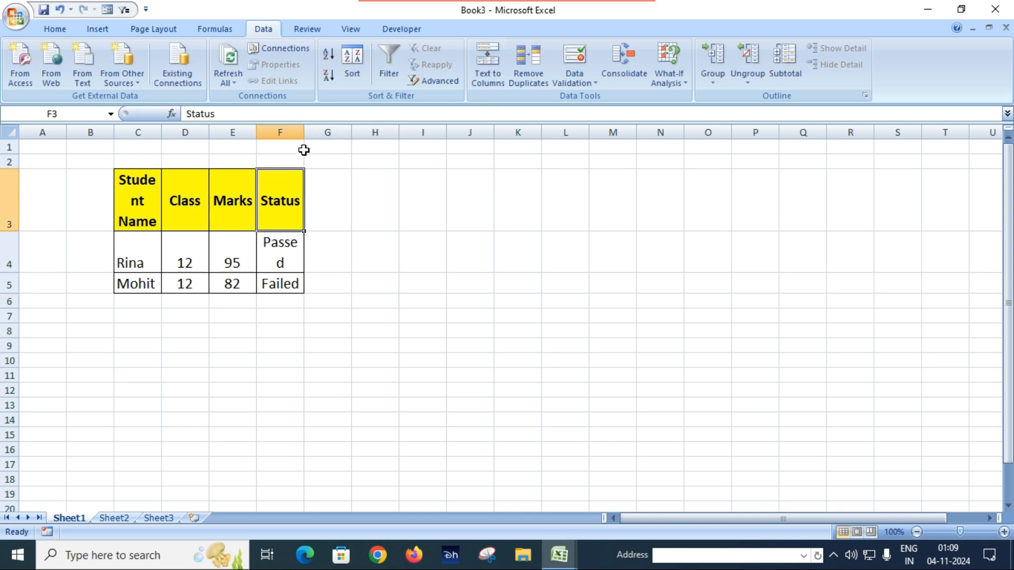
pyautogui.moveTo(304, 135); pyautogui.dragTo(349, 142)
pyautogui.doubleClick(393, 298)
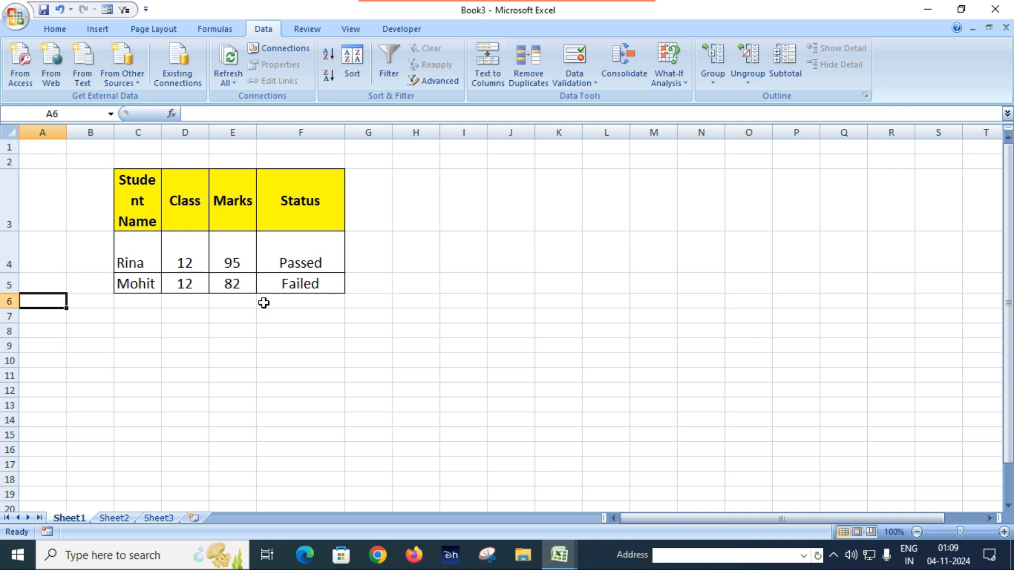
pyautogui.click(288, 264)
pyautogui.click(296, 283)
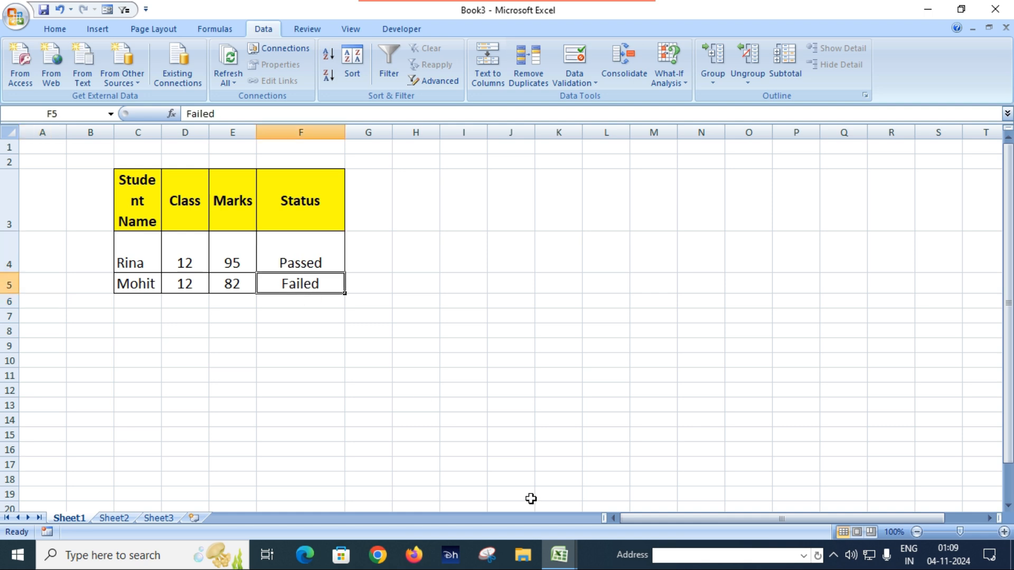
# - Return to the sort and filter workbook, turn on column filters for the student table and show only Class 12 records
pyautogui.moveTo(556, 564)
pyautogui.click(515, 503)
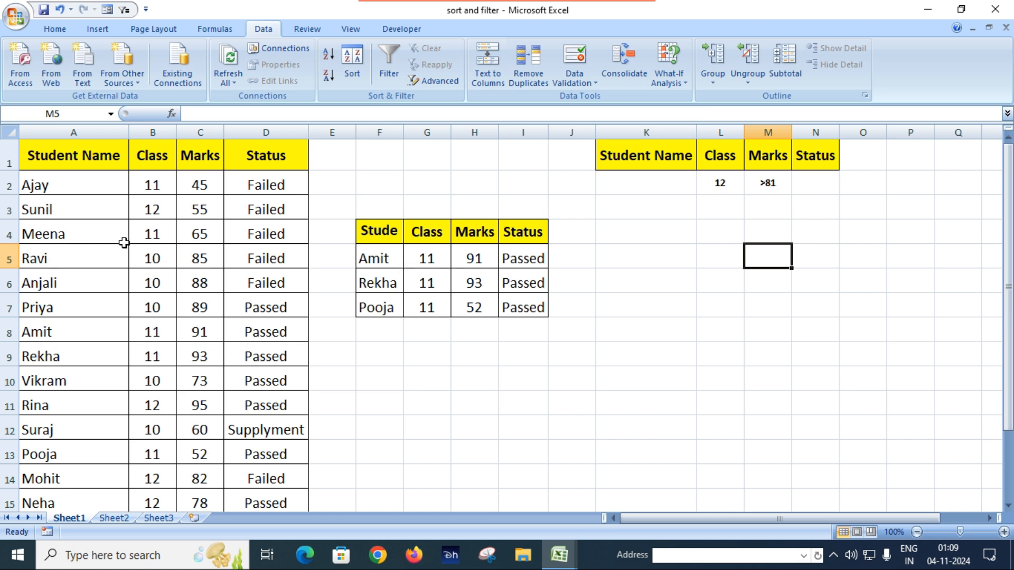
pyautogui.click(172, 157)
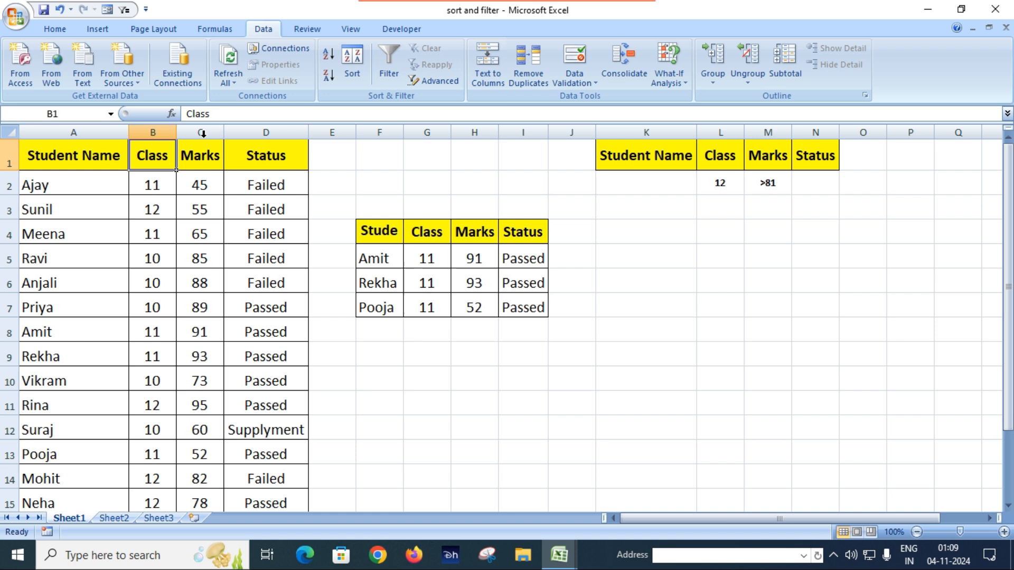
pyautogui.click(391, 62)
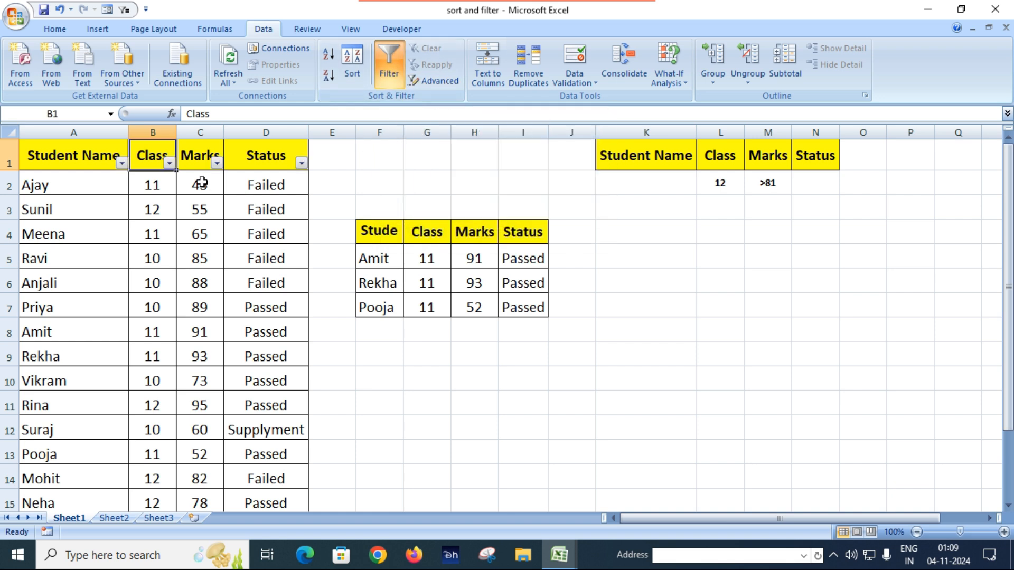
pyautogui.click(170, 163)
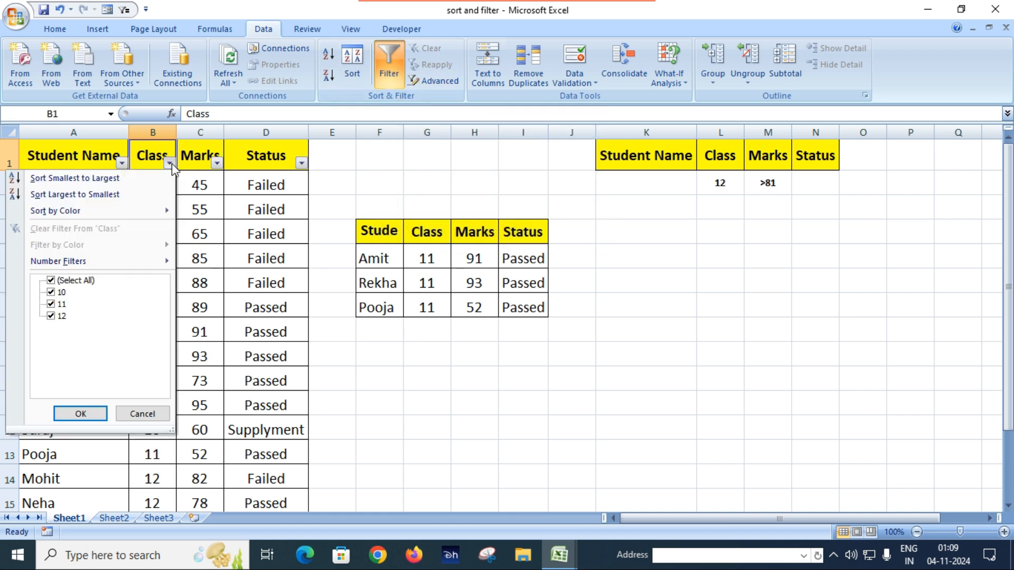
pyautogui.click(66, 281)
pyautogui.click(61, 317)
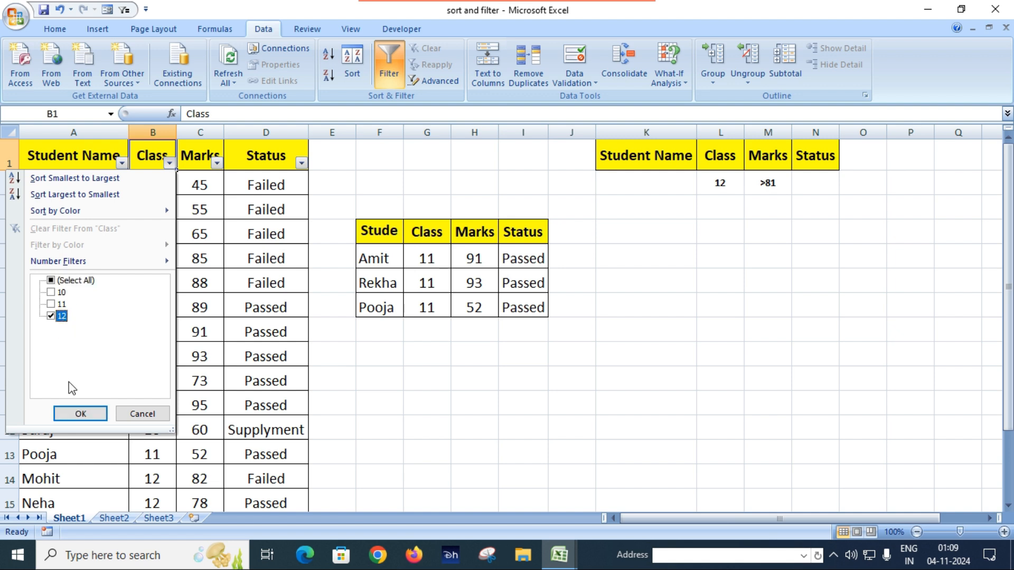
pyautogui.click(82, 415)
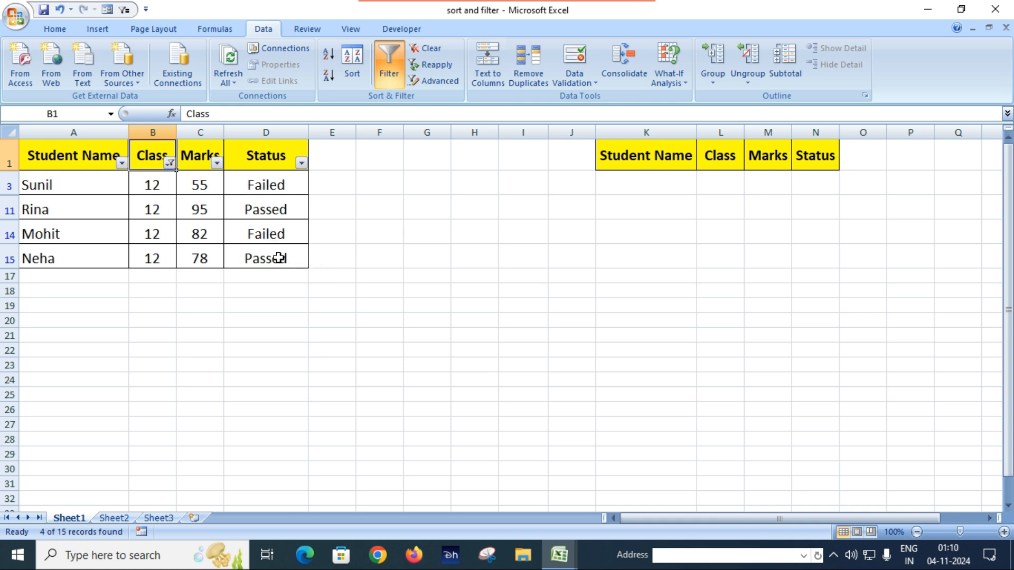
# - Check the marks above 81 among the filtered Class 12 records and clear the Class filter
pyautogui.moveTo(213, 208); pyautogui.dragTo(210, 233)
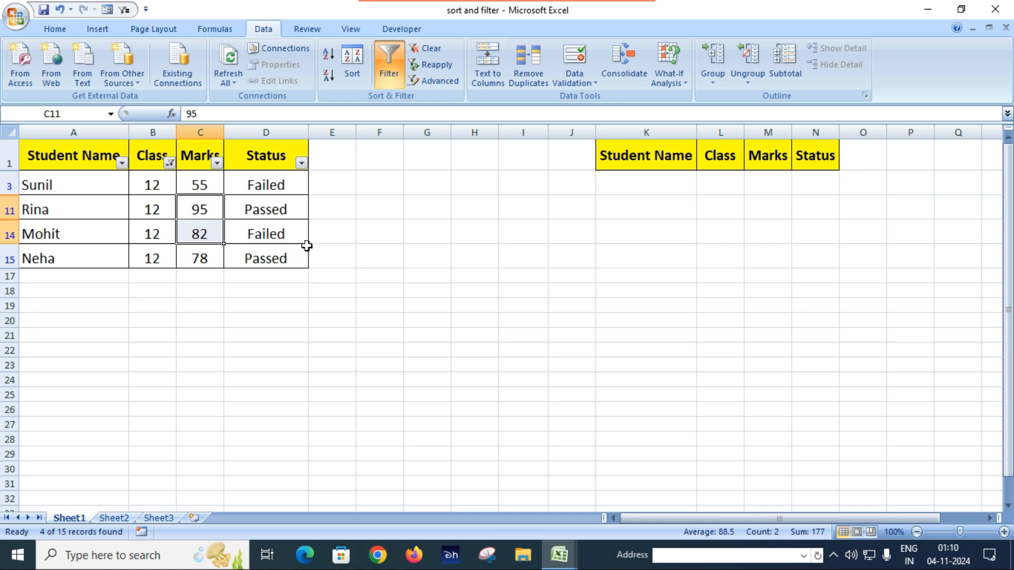
pyautogui.click(440, 53)
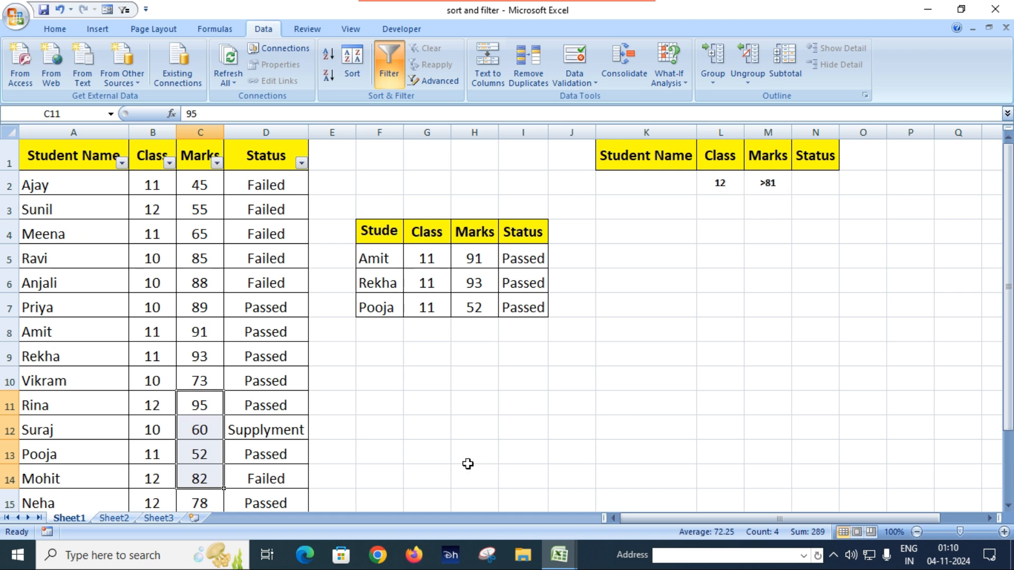
# - Compare the copied results in the new workbook with the student table in the sort and filter workbook
pyautogui.moveTo(559, 554)
pyautogui.click(605, 499)
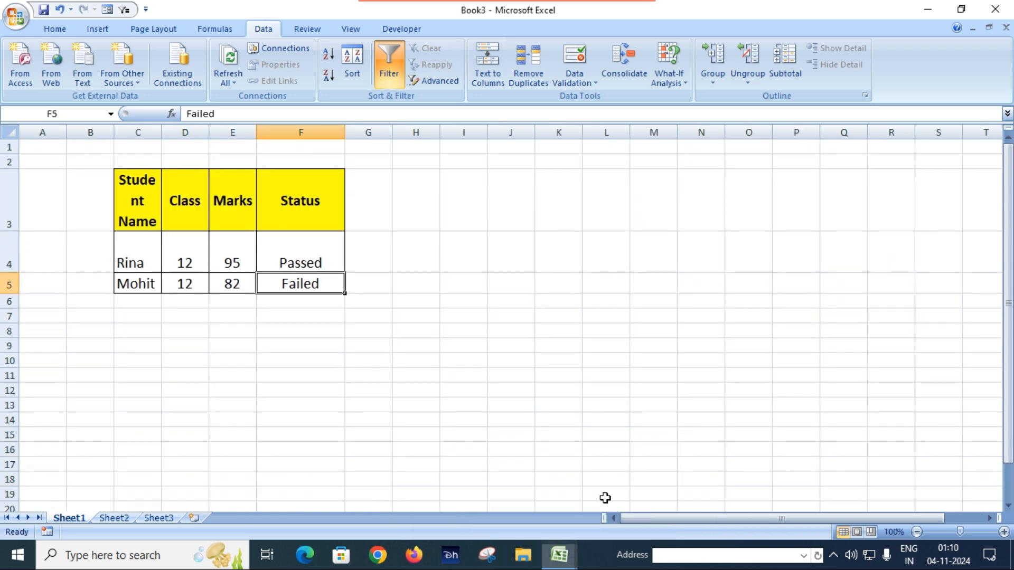
pyautogui.click(314, 333)
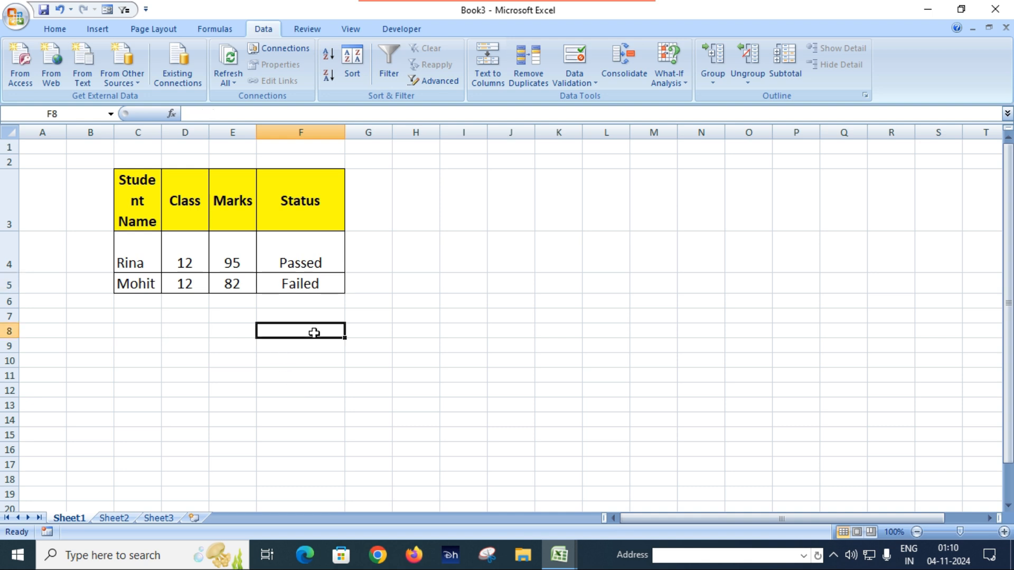
pyautogui.moveTo(559, 555)
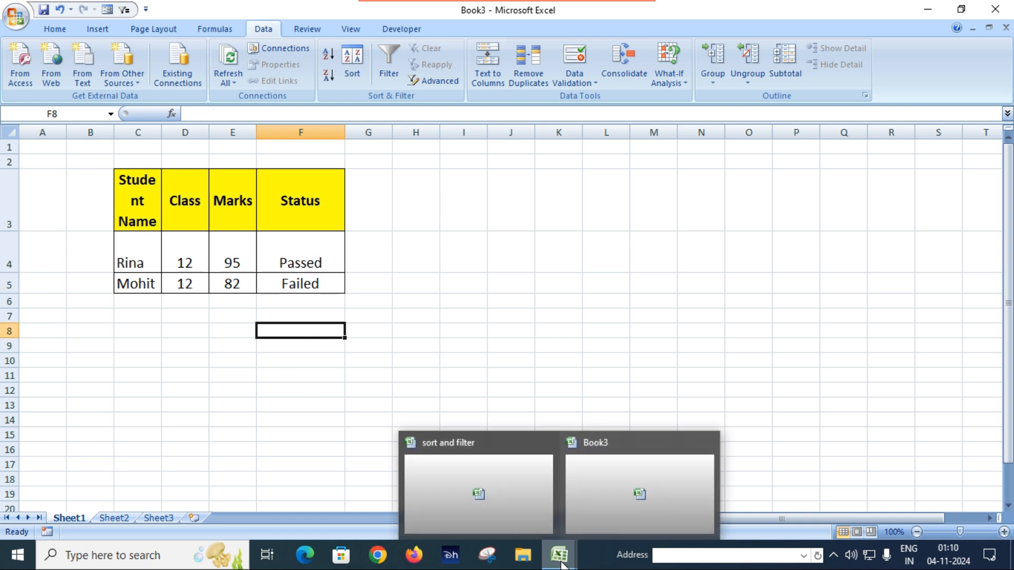
pyautogui.click(508, 518)
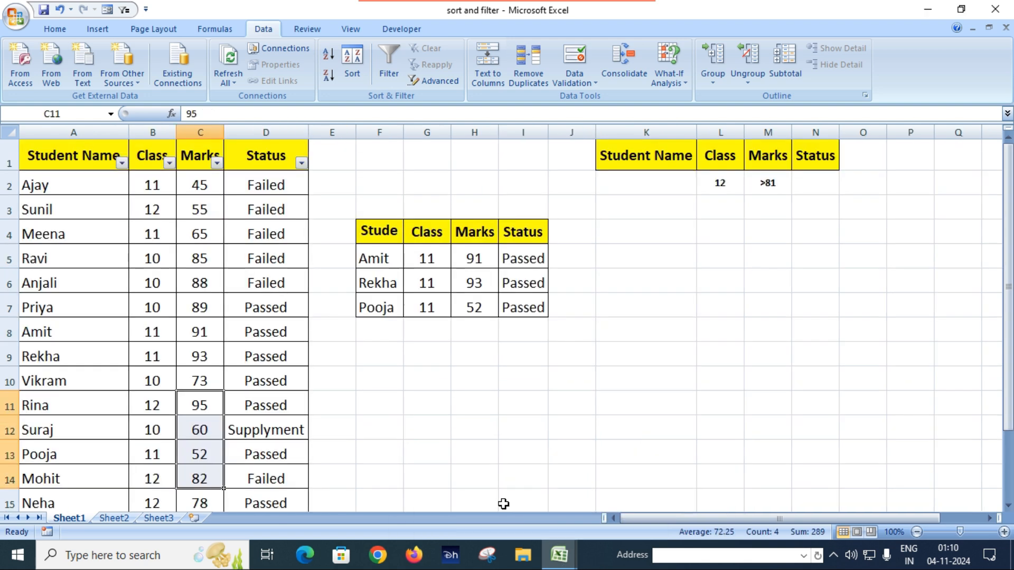
pyautogui.click(433, 429)
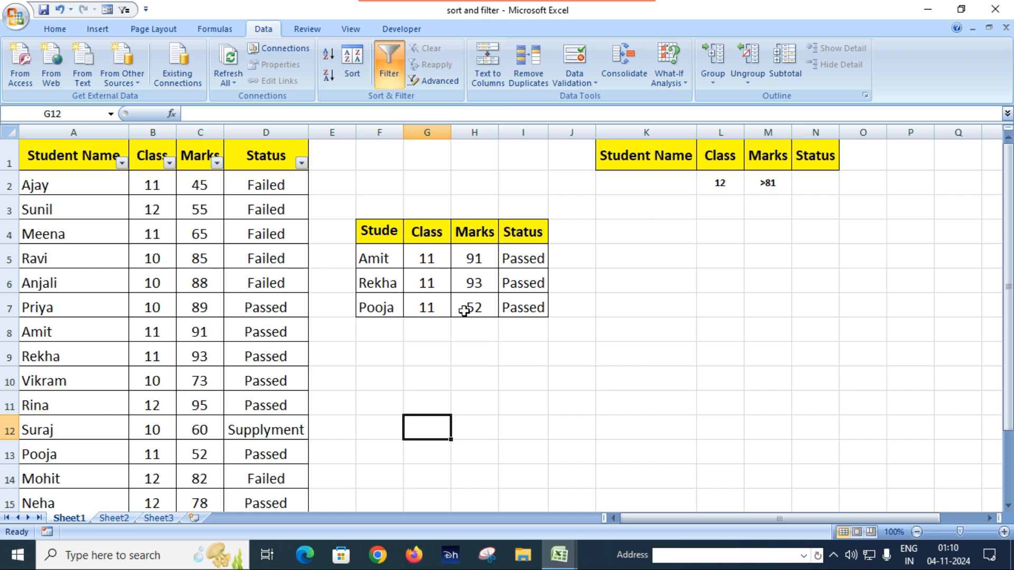
pyautogui.click(265, 214)
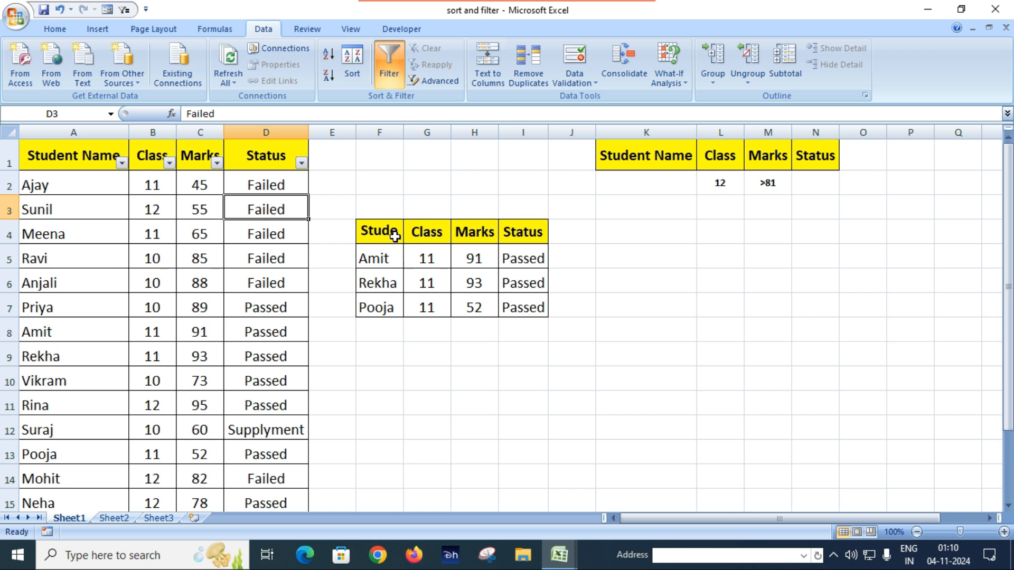